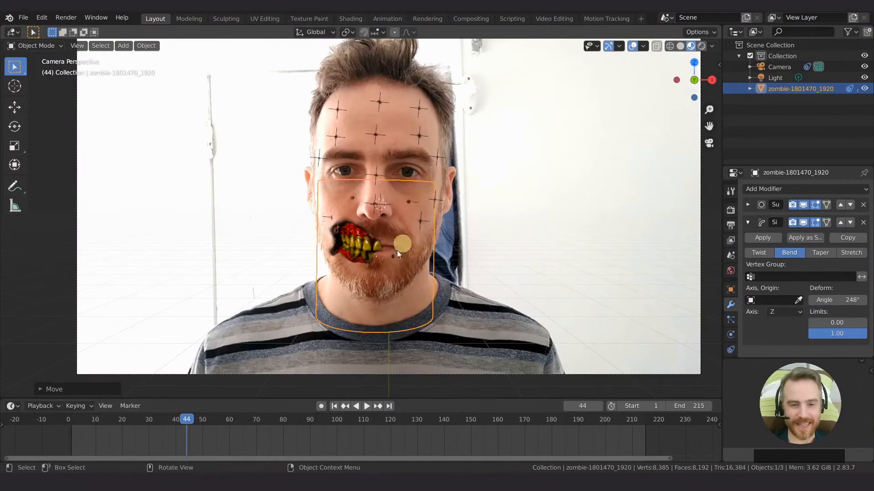
Switch the Emission node in the zombie teeth material to a Diffuse BSDF in the Shading workspace.
click(343, 19)
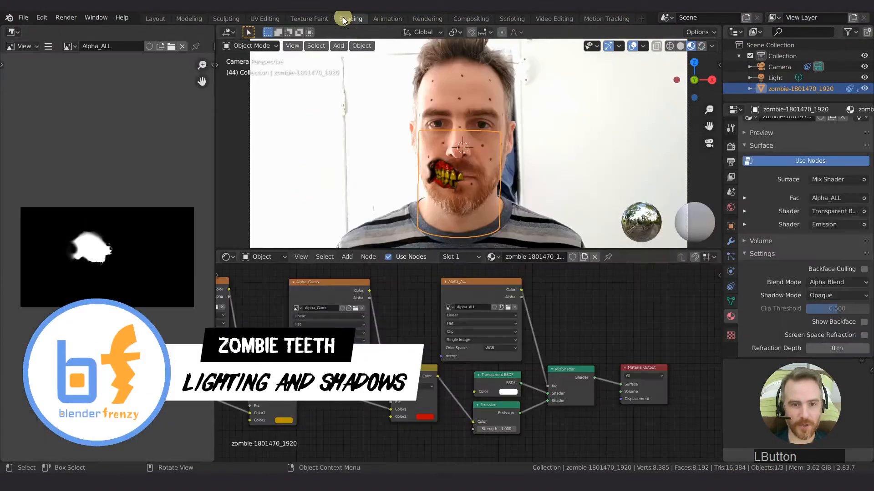
scroll(536, 395, down, 3)
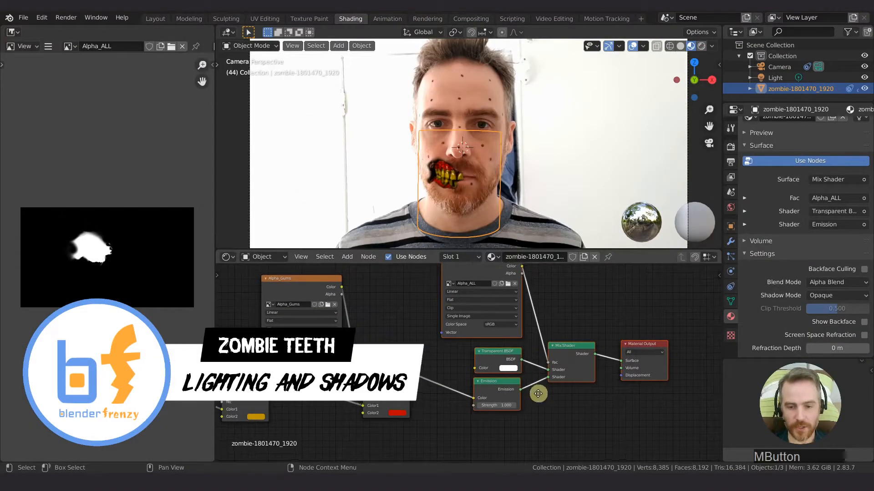
scroll(537, 395, up, 2)
middle_drag(537, 395, 450, 374)
click(437, 377)
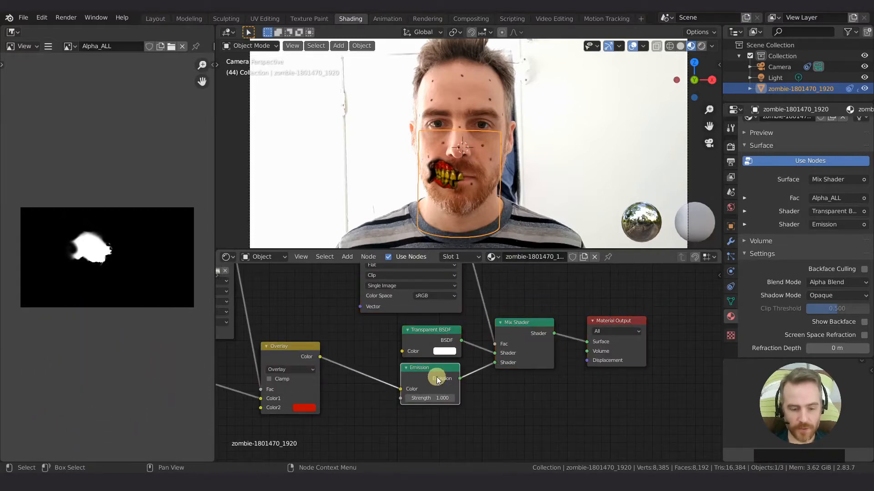
key(shift+s)
mouse_move(435, 377)
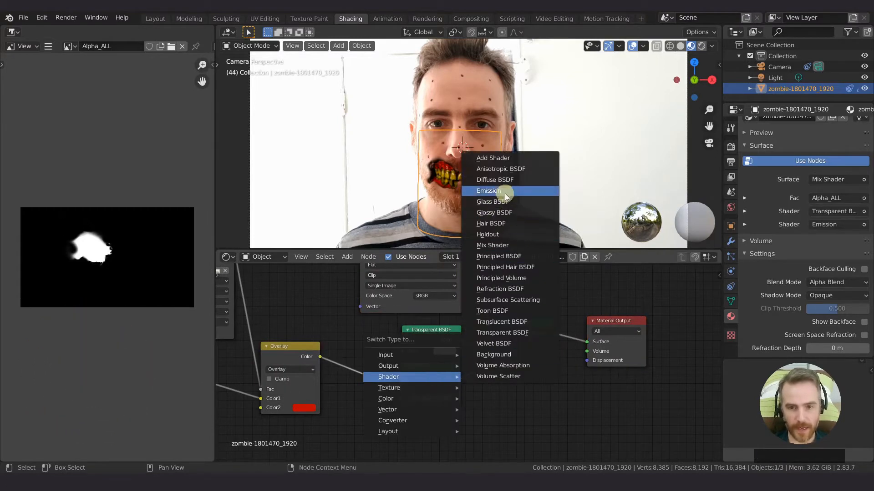
click(504, 182)
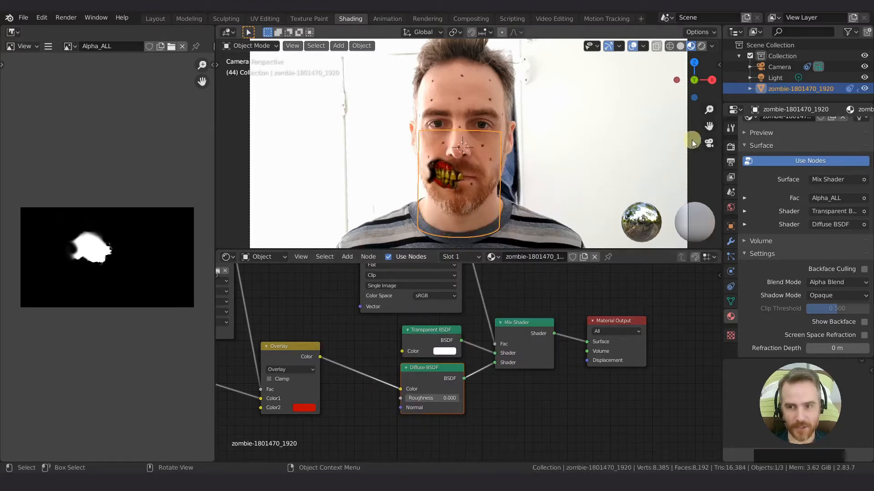
Set the Diffuse BSDF node's roughness to 1.000.
scroll(427, 406, up, 2)
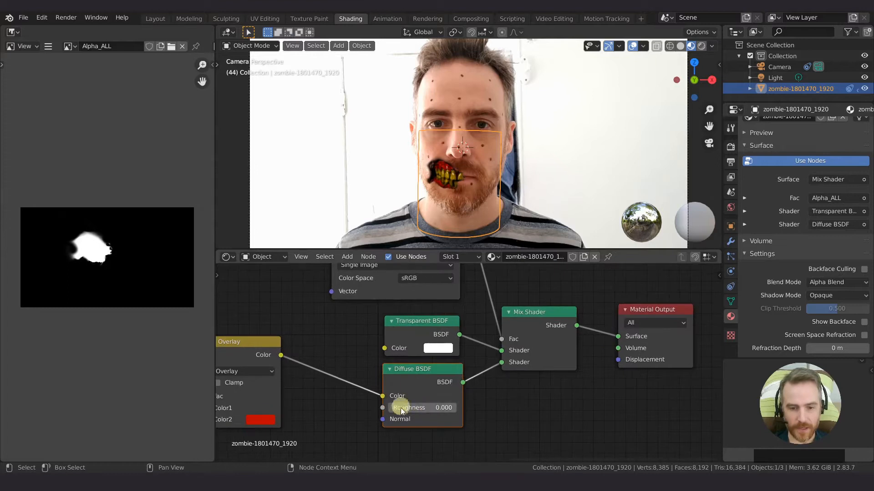
drag(391, 408, 534, 411)
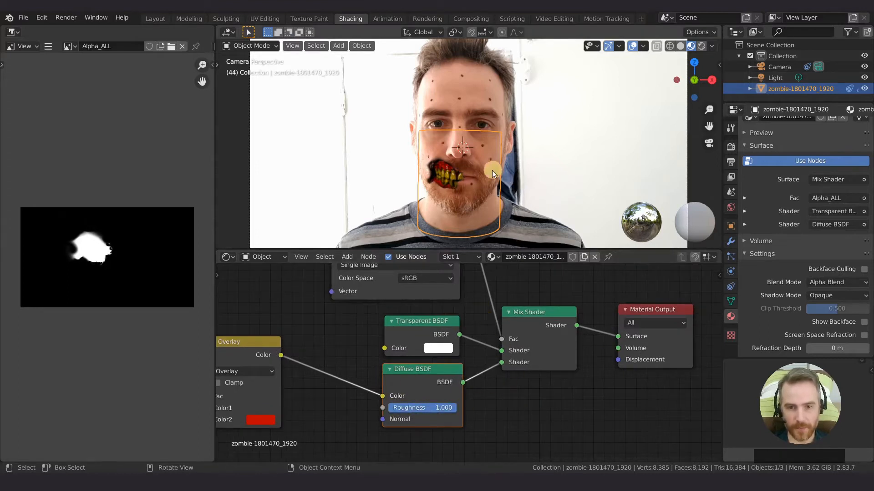
scroll(495, 169, up, 2)
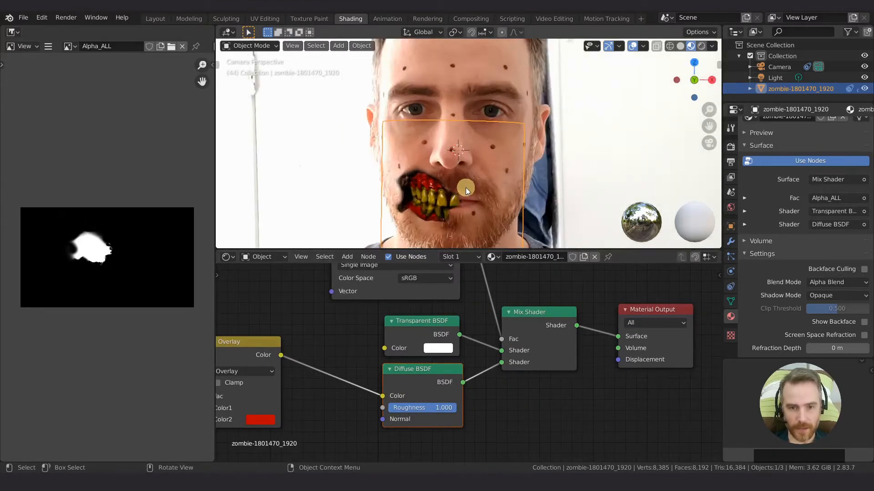
drag(437, 408, 479, 413)
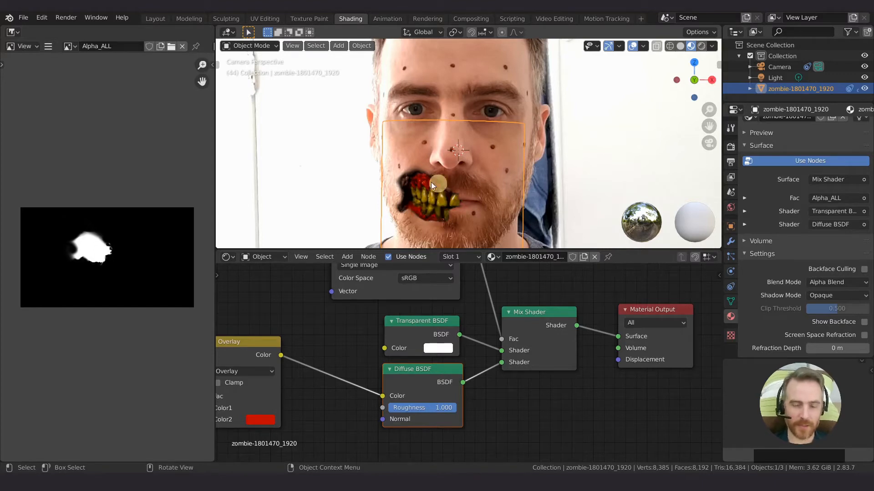
scroll(492, 295, down, 2)
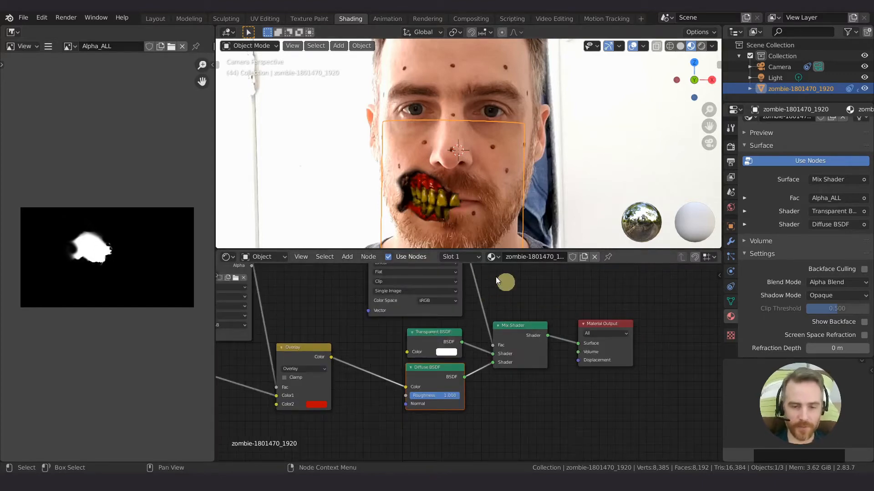
Show the Layout workspace's viewport in rendered shading and make the Eevee film background transparent.
click(154, 18)
click(701, 46)
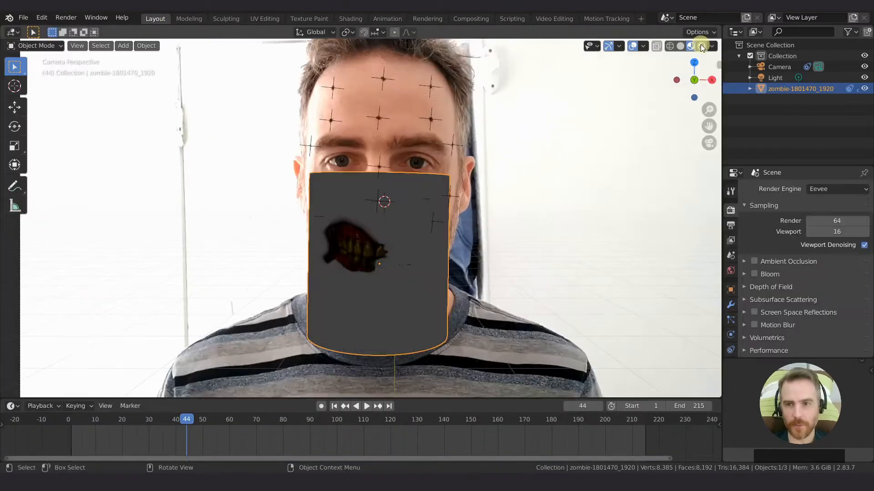
click(701, 46)
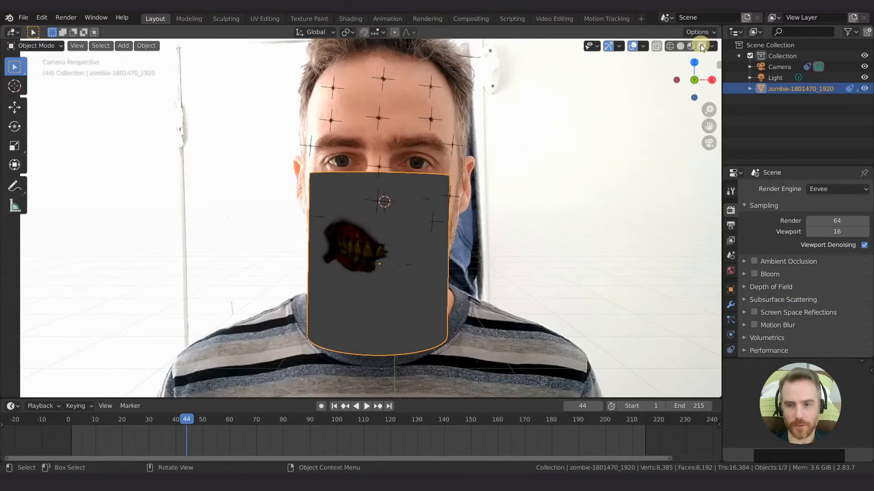
scroll(769, 278, down, 5)
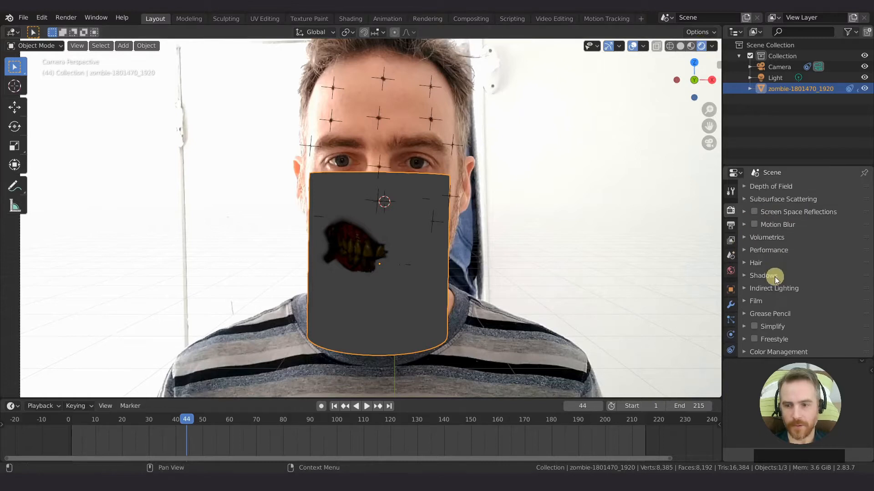
click(755, 301)
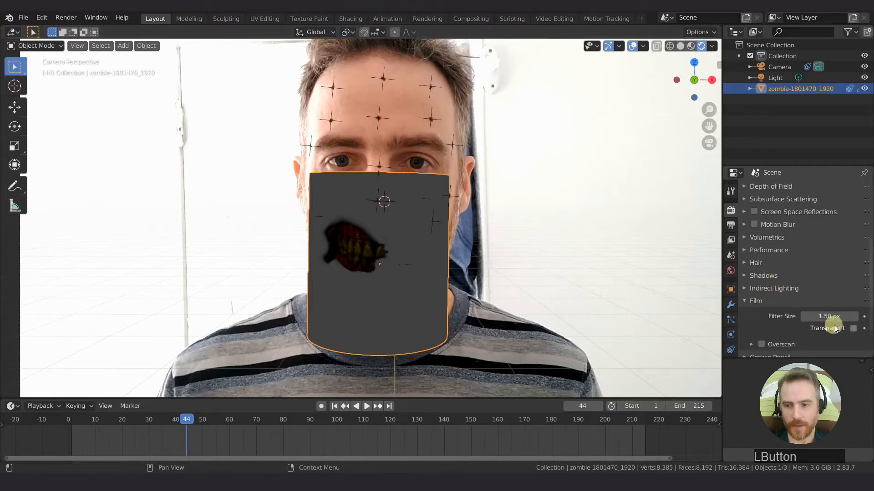
click(854, 328)
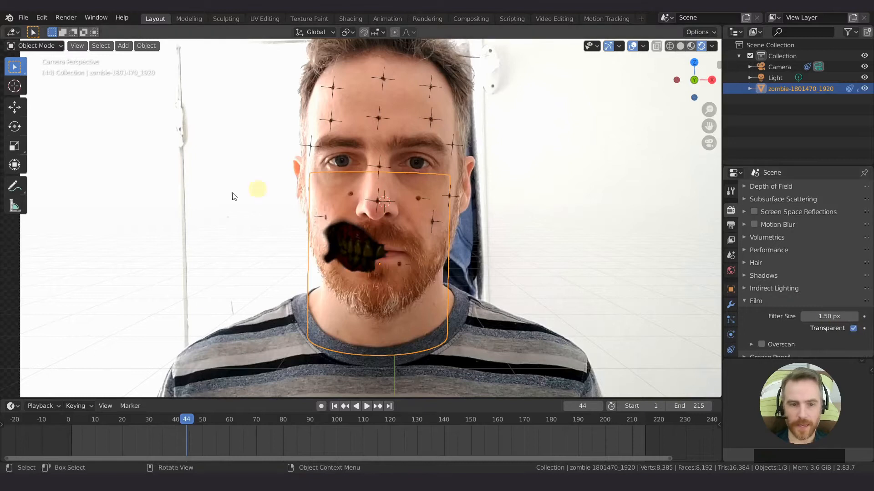
Move the distant light close to the camera and the zombie teeth plane, and return to the camera view.
click(325, 257)
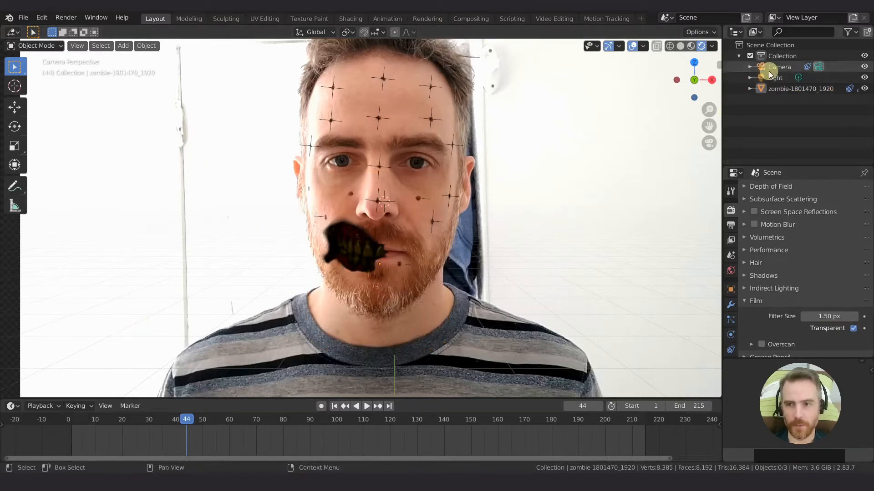
scroll(478, 141, down, 3)
middle_drag(478, 141, 455, 168)
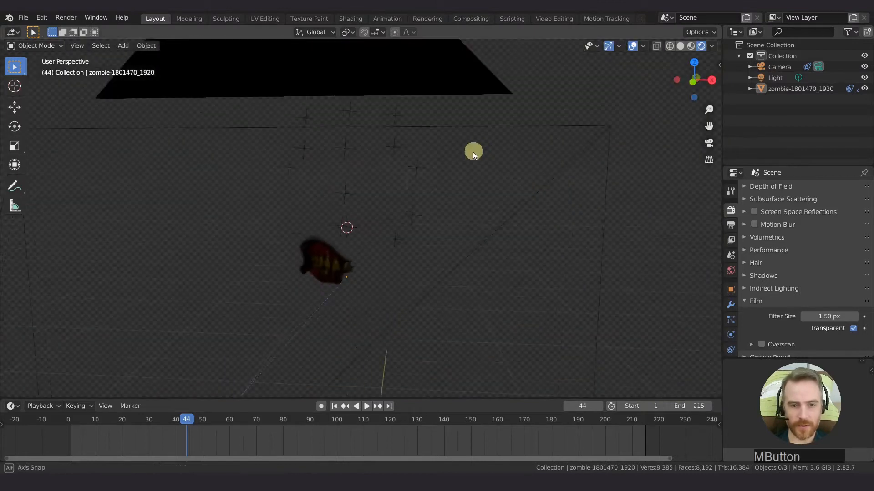
scroll(457, 163, down, 9)
scroll(459, 160, up, 5)
scroll(460, 160, down, 1)
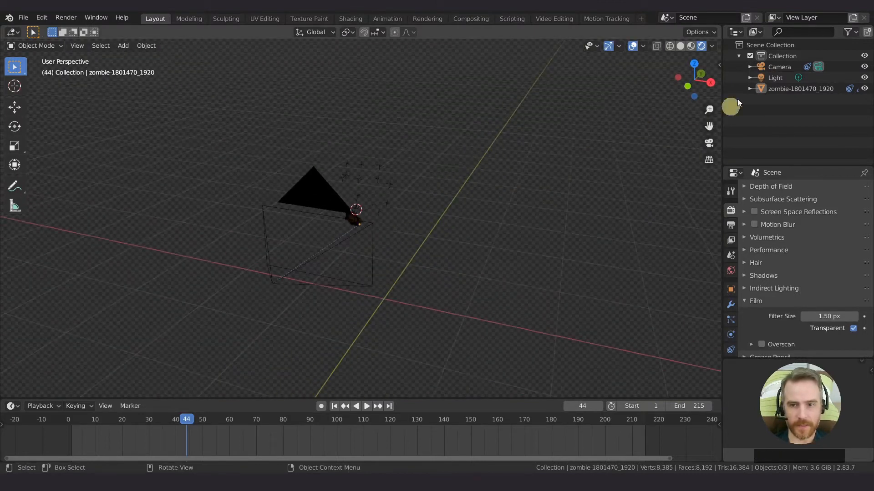
click(776, 77)
scroll(475, 156, down, 10)
scroll(473, 149, up, 3)
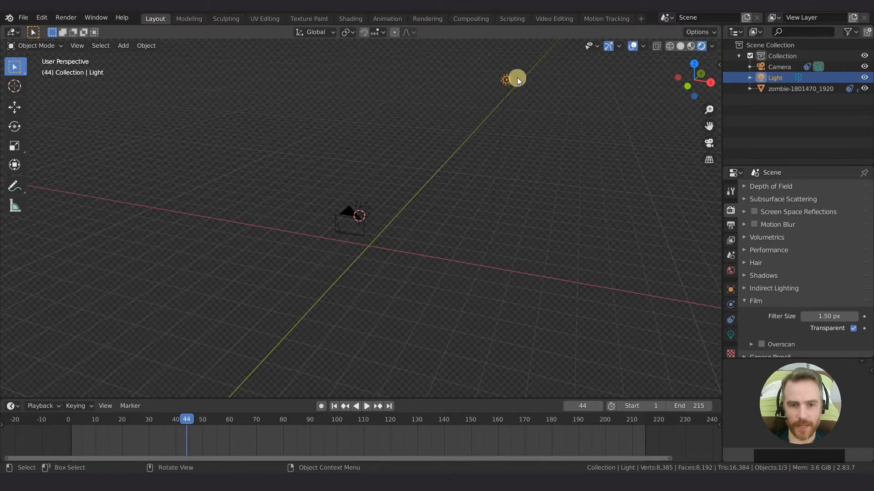
key(g)
click(374, 201)
key(KP_0)
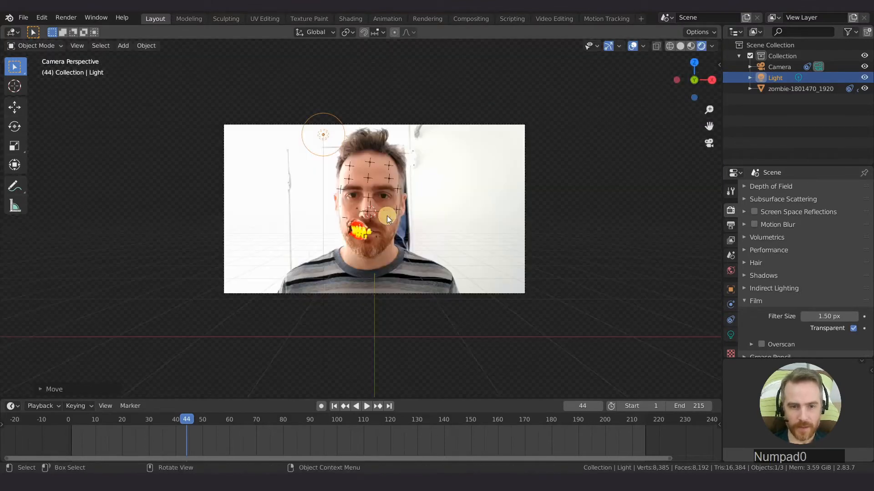
Reposition the light just outside the camera frame's left edge, at about the height of the man's forehead.
key(g)
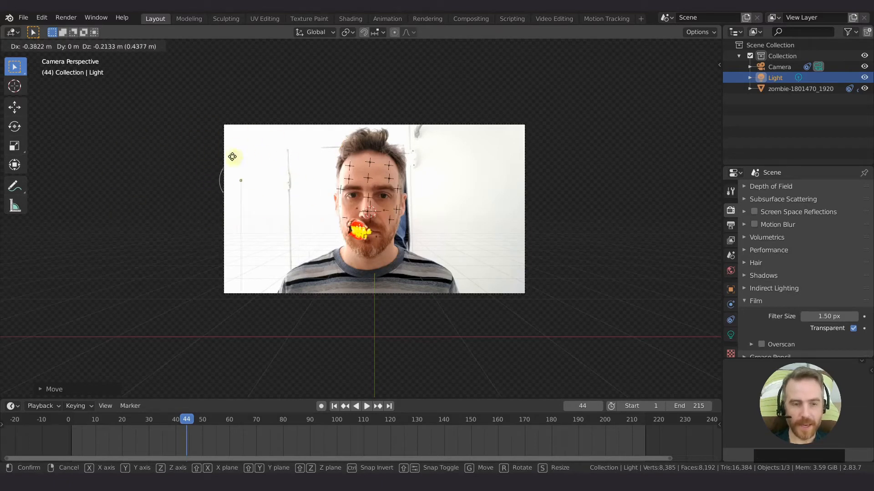
click(183, 138)
scroll(220, 165, up, 4)
scroll(222, 165, down, 3)
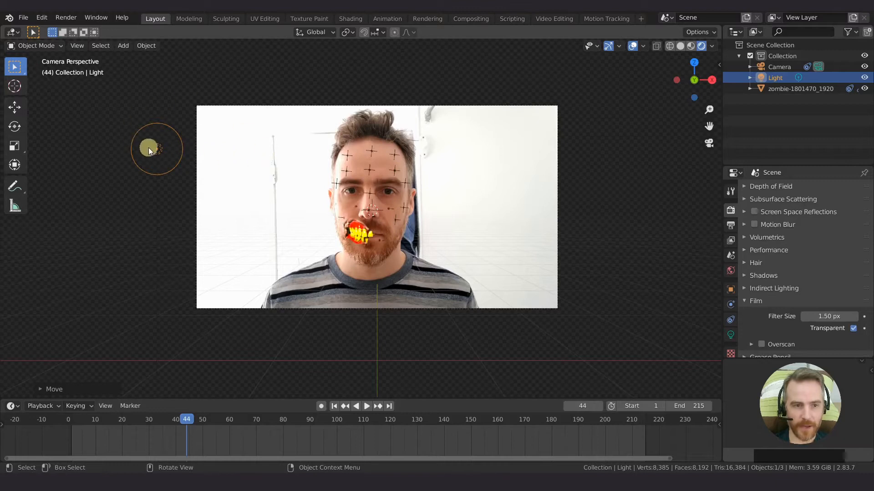
drag(148, 148, 231, 148)
drag(174, 157, 151, 155)
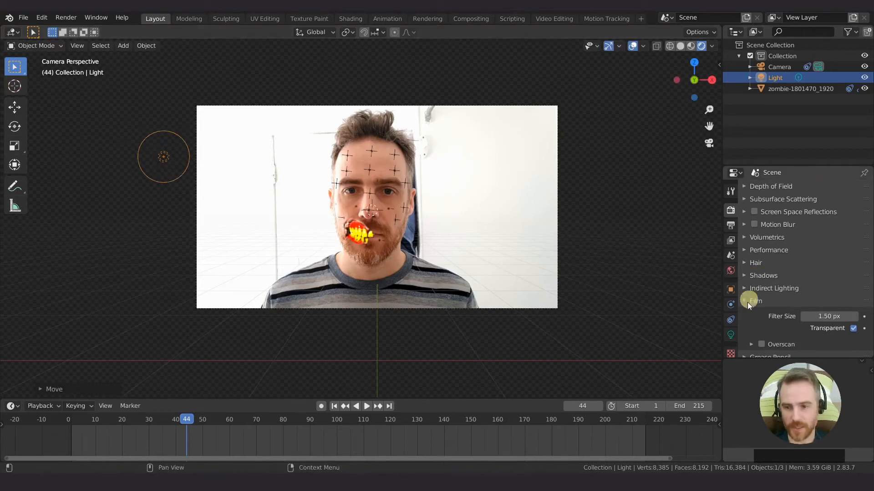
Change the light to a Sun and aim its direction at the zombie teeth.
click(731, 335)
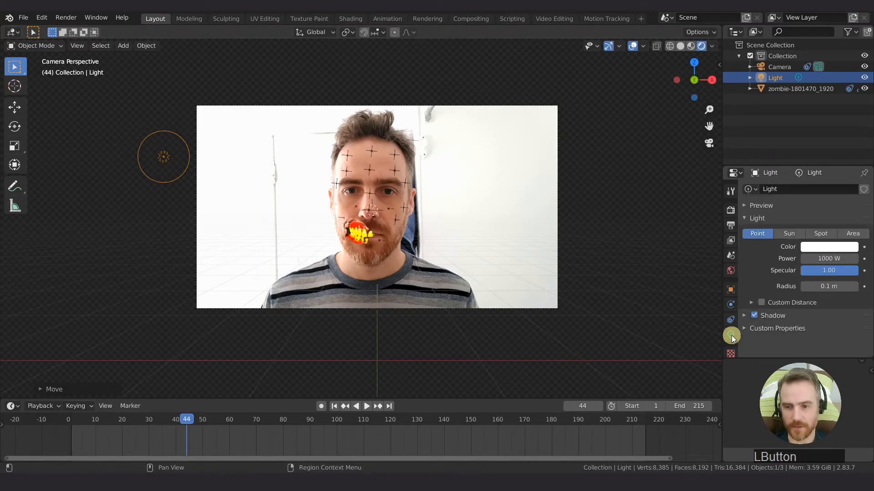
click(788, 235)
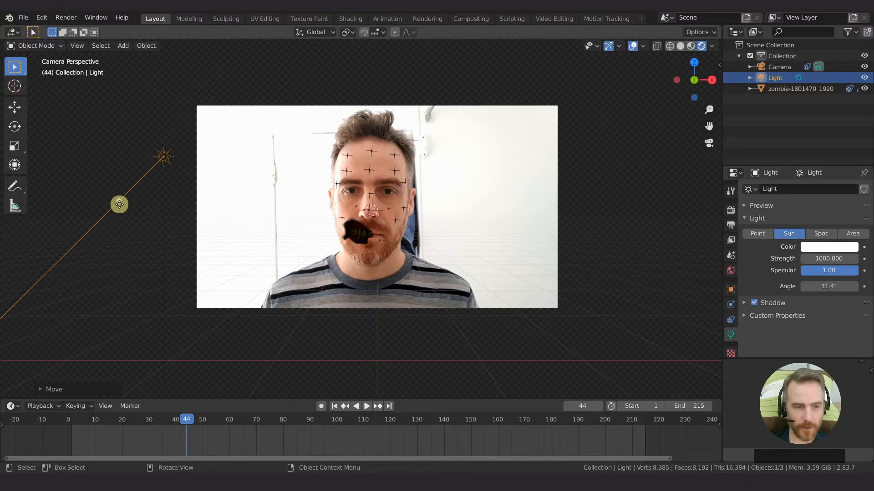
drag(118, 200, 352, 231)
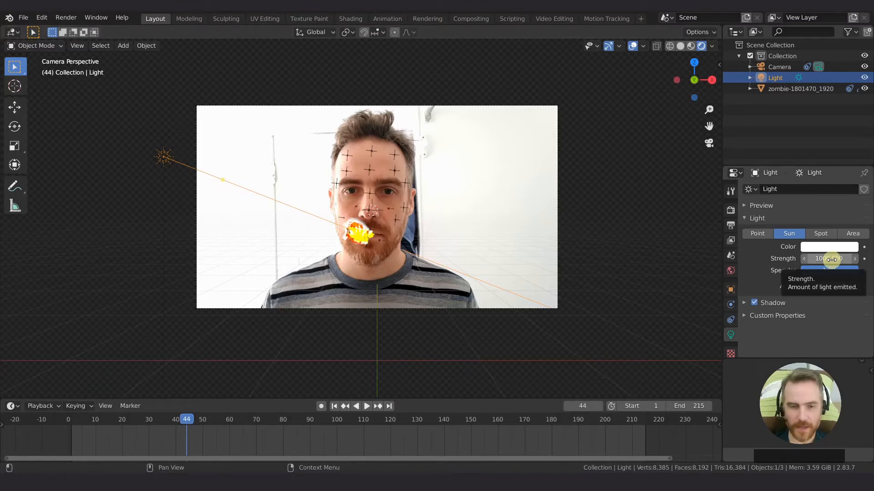
Reduce the sun light's strength to 2.610.
click(832, 260)
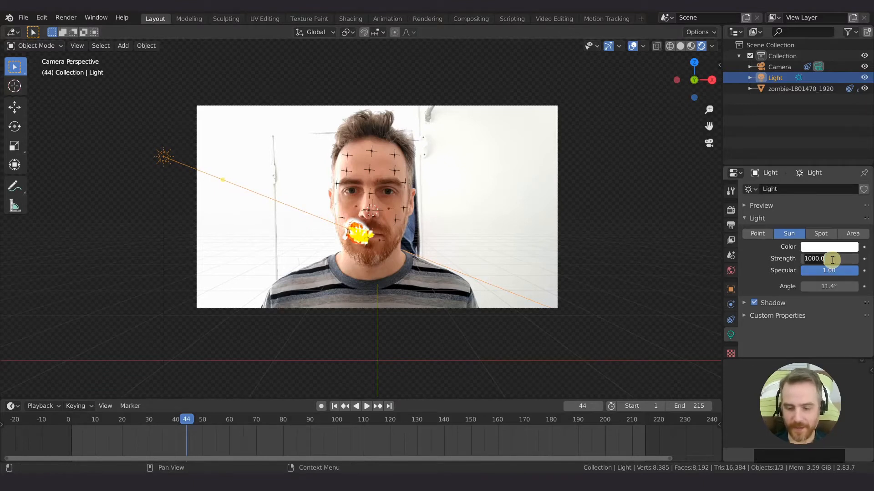
text(20)
key(KP_Enter)
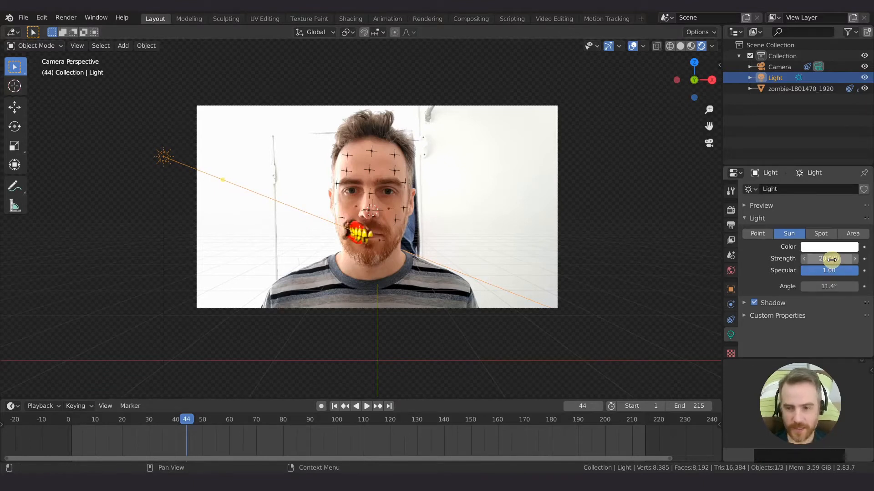
drag(832, 259, 831, 258)
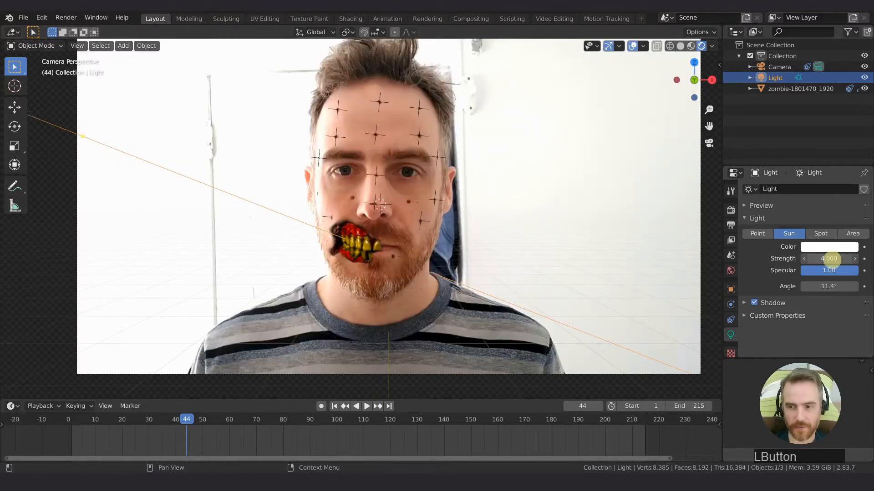
drag(816, 259, 769, 275)
Scrub the footage to around frame 189 to check the teeth lighting on the turned head, and return to frame 1.
drag(185, 419, 567, 408)
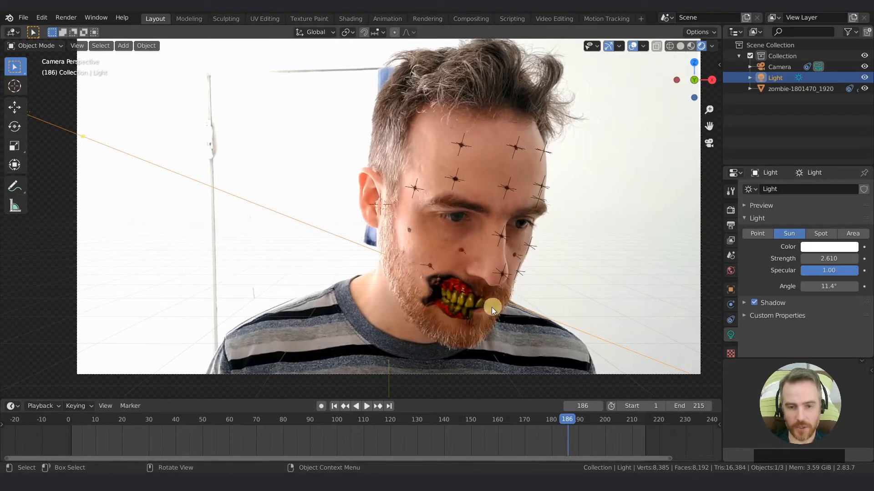
mouse_move(568, 416)
mouse_down()
mouse_move(263, 415)
mouse_move(572, 405)
mouse_up()
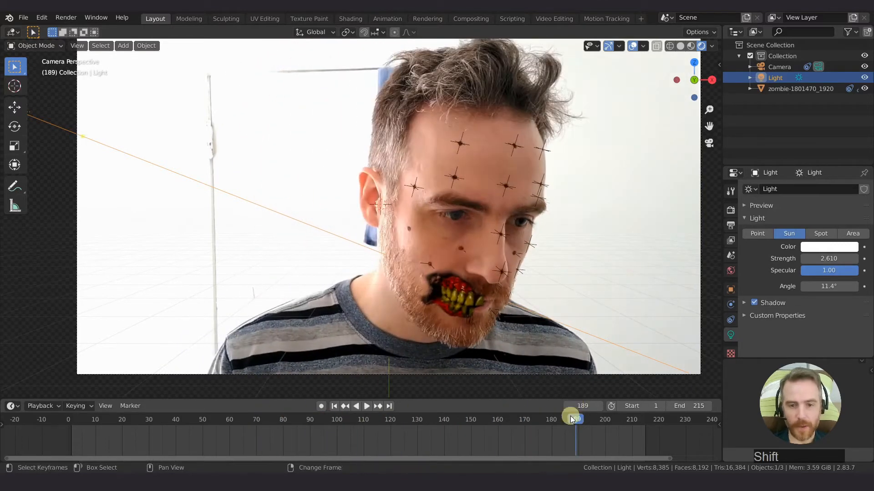
key(shift+Left)
scroll(362, 247, up, 2)
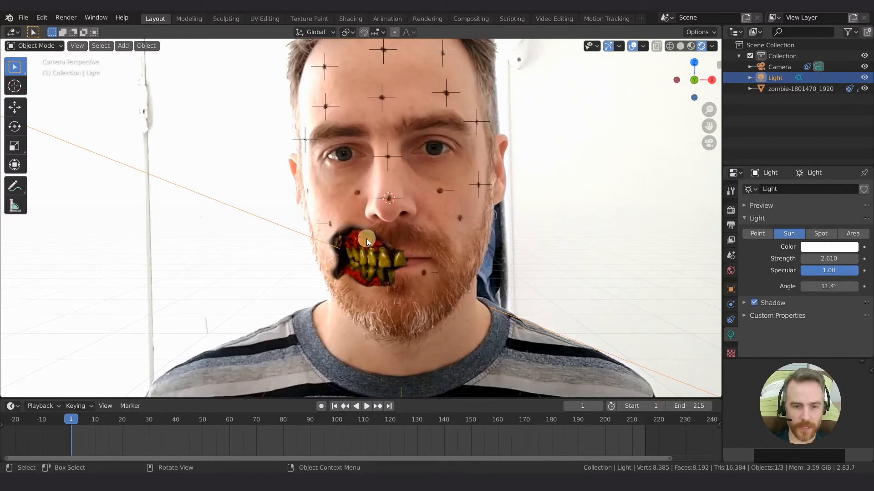
Switch to the Shading workspace and select the zombie teeth plane to bring up its material nodes.
click(350, 18)
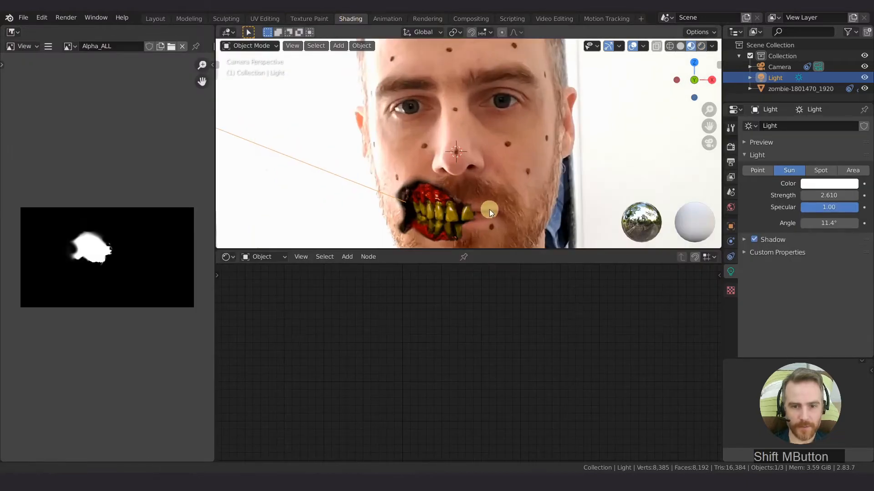
shift+middle_drag(489, 209, 431, 152)
click(438, 209)
middle_drag(323, 318, 432, 270)
scroll(435, 349, up, 4)
click(405, 356)
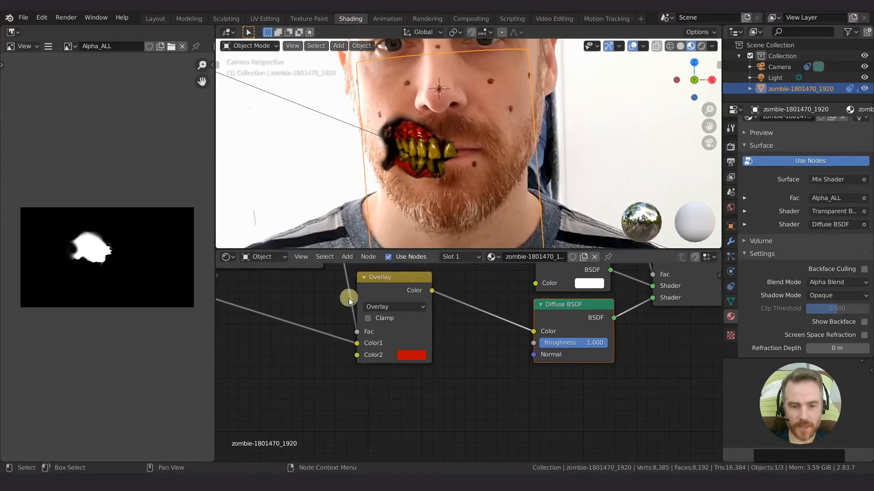
Darken the bright red Color2 of the gums' Overlay node to a very deep red.
scroll(351, 330, down, 5)
middle_drag(301, 347, 382, 359)
middle_drag(480, 383, 367, 364)
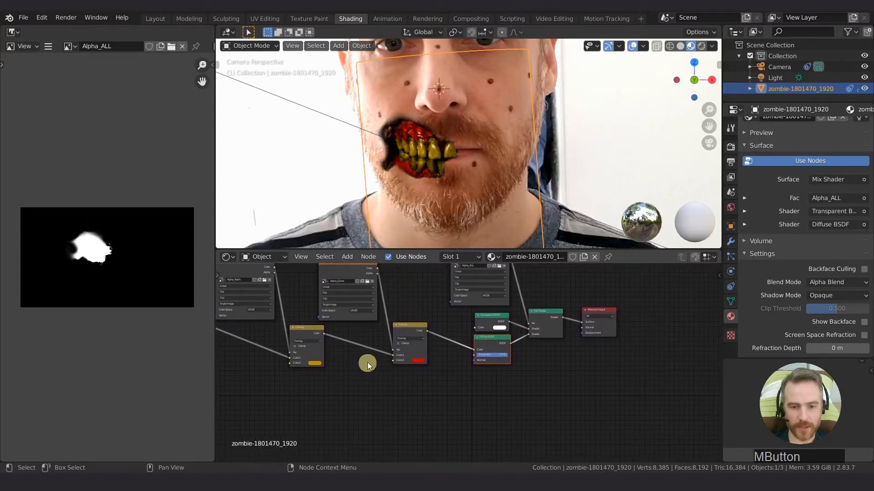
scroll(408, 299, up, 1)
scroll(416, 284, up, 4)
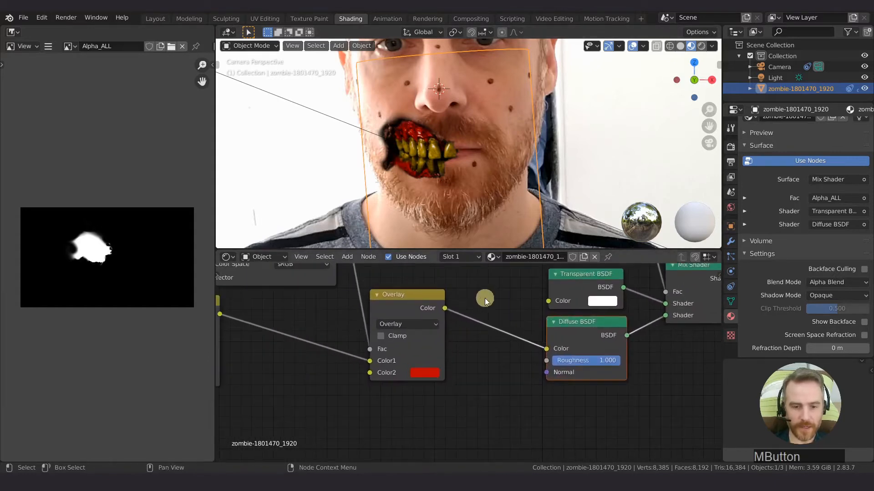
click(404, 378)
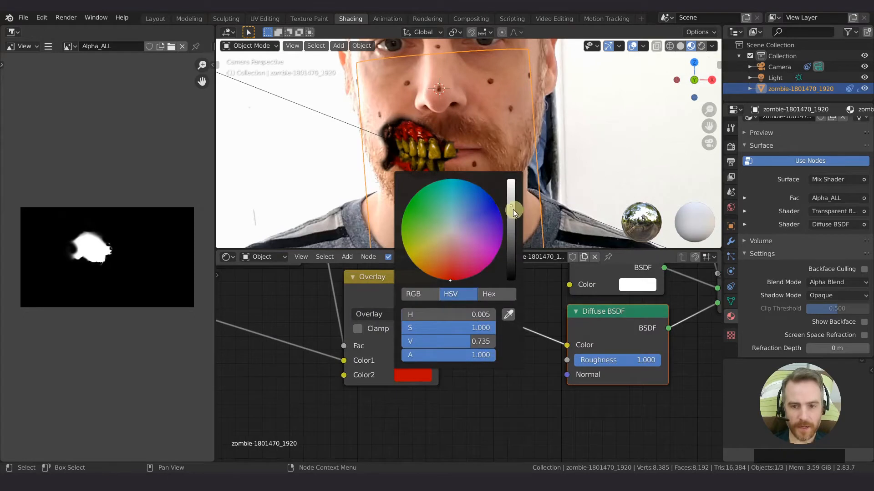
drag(513, 209, 511, 223)
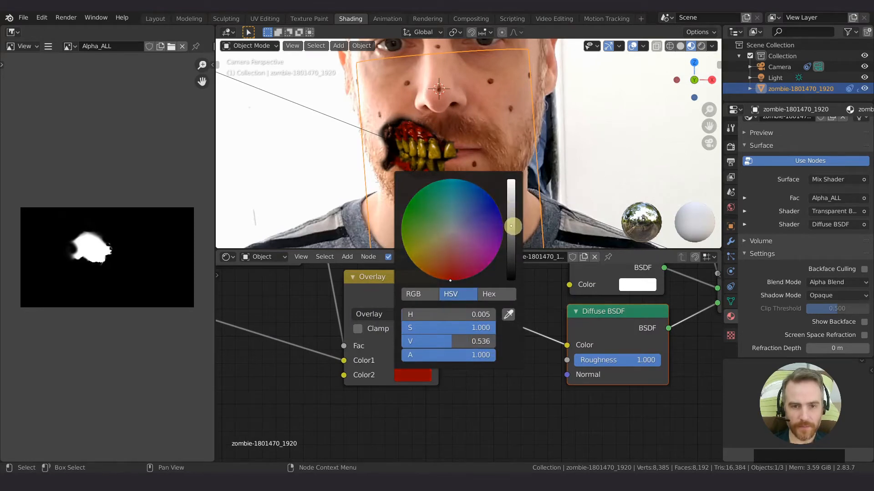
drag(511, 224, 514, 244)
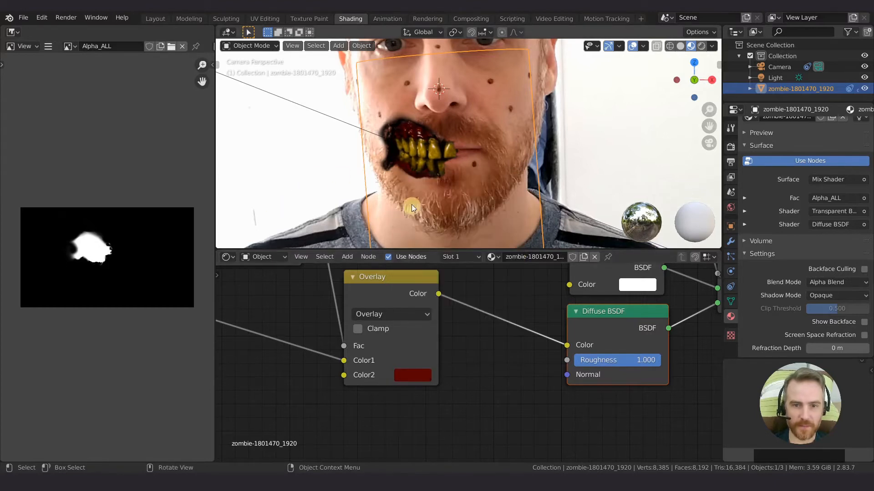
Lighten the deep red Color2 of the gums' Overlay node slightly to suit the face footage.
scroll(410, 179, up, 2)
scroll(410, 179, down, 2)
scroll(408, 179, up, 1)
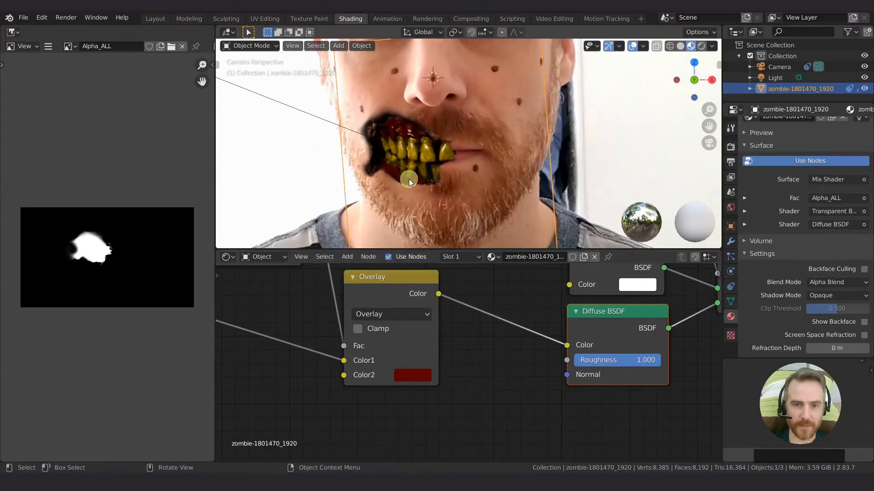
click(410, 376)
drag(510, 246, 509, 236)
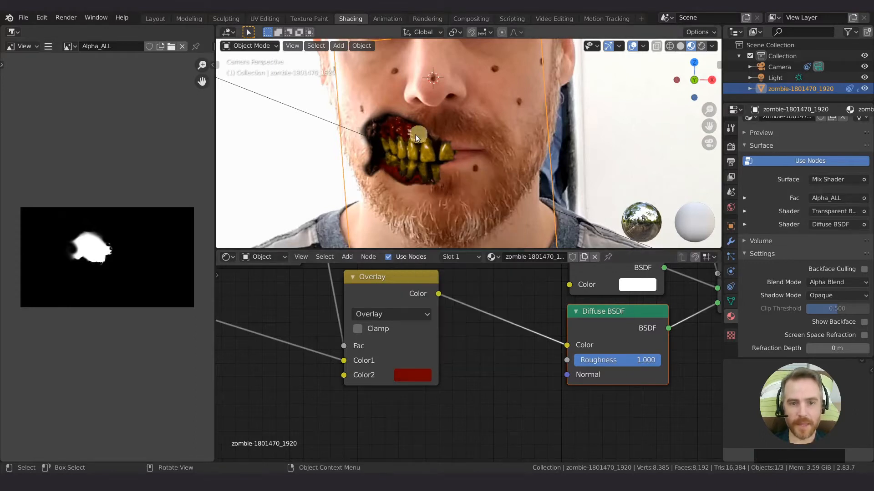
scroll(318, 314, down, 2)
scroll(288, 337, up, 1)
Slightly darken the orange-yellow Color2 of the teeth's Overlay node.
middle_drag(287, 336, 417, 340)
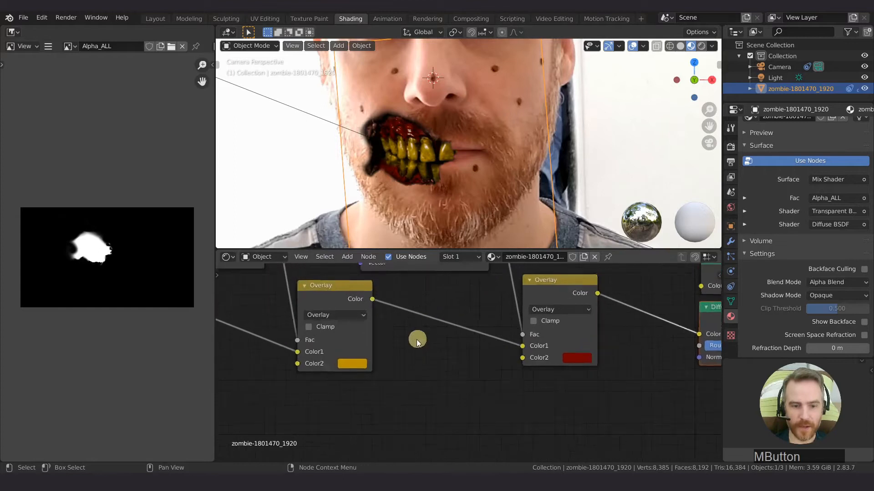
click(343, 364)
mouse_move(422, 207)
mouse_down()
mouse_move(423, 197)
mouse_move(422, 243)
mouse_move(424, 202)
mouse_move(422, 211)
mouse_up()
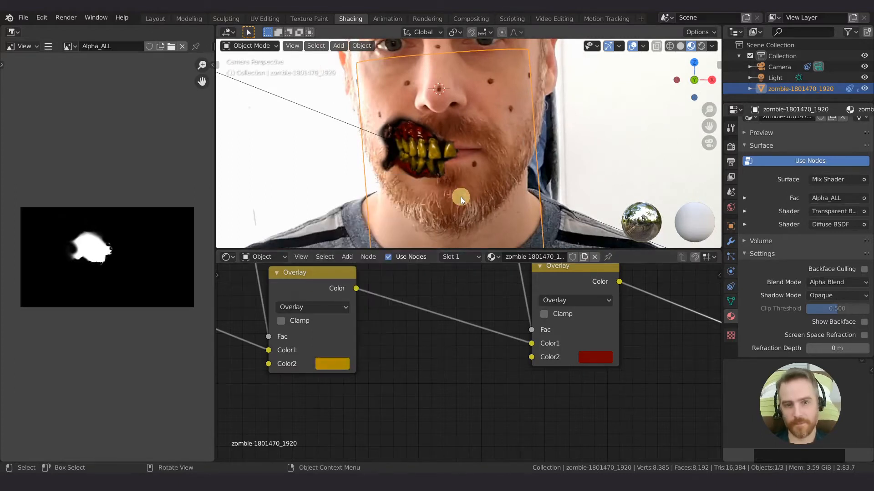
Darken the reddish-brown Color2 of the skin's Overlay node a little.
middle_drag(435, 374, 693, 360)
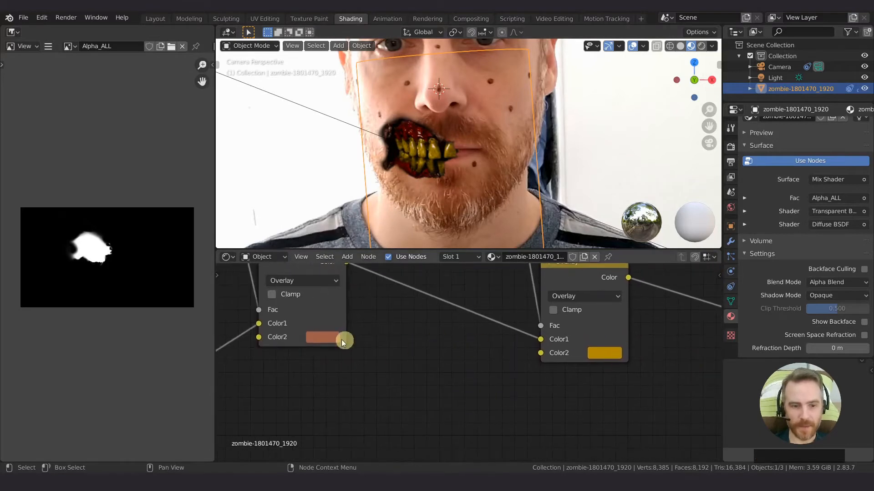
click(331, 337)
mouse_move(413, 193)
mouse_down()
mouse_move(414, 207)
mouse_move(413, 168)
mouse_move(414, 215)
mouse_move(414, 203)
mouse_up()
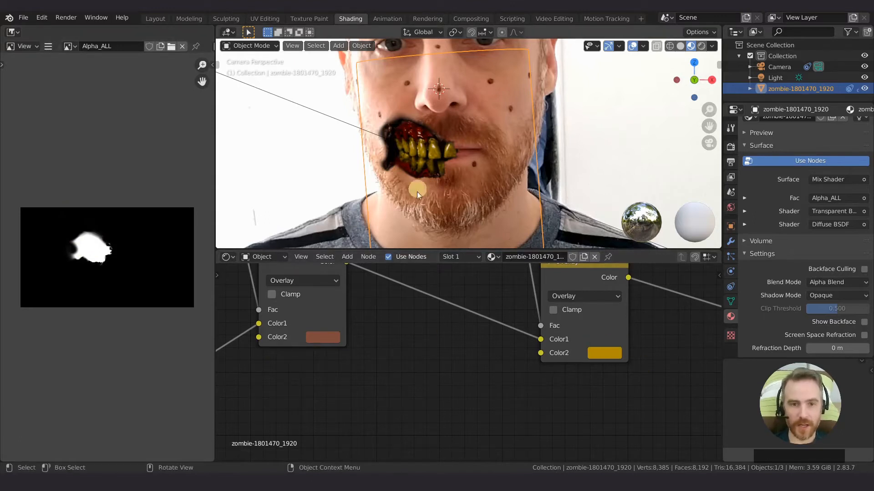
scroll(578, 362, down, 3)
middle_drag(609, 347, 528, 389)
scroll(435, 360, down, 4)
middle_drag(435, 361, 425, 362)
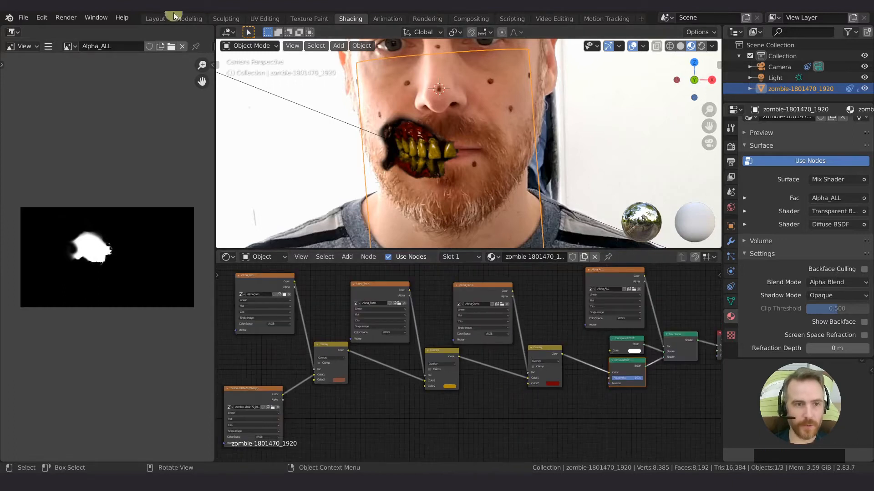
Play the footage in the Layout workspace, check the darkened teeth around frame 104, and return to frame 1.
click(159, 20)
key(space)
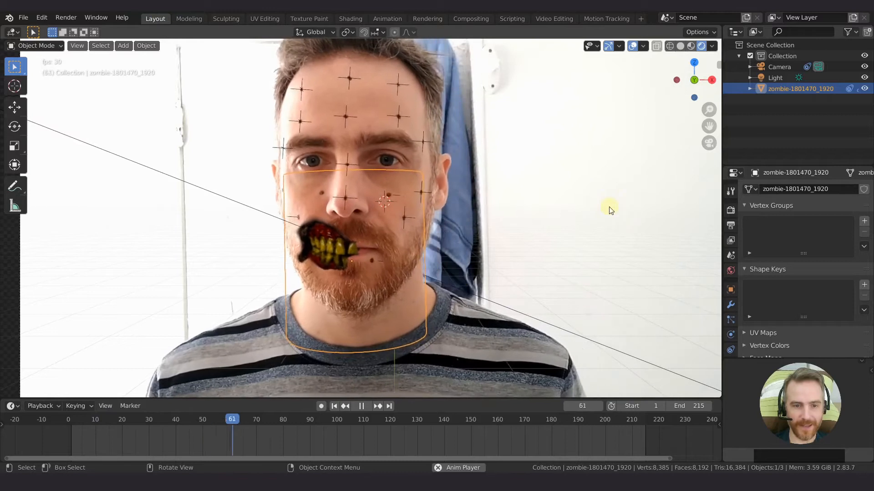
click(605, 211)
key(space)
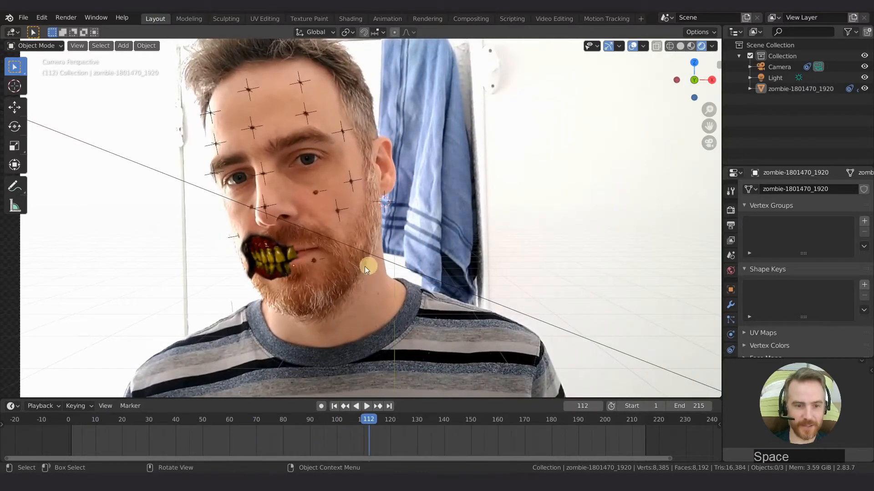
scroll(324, 271, up, 3)
drag(368, 423, 347, 425)
click(186, 320)
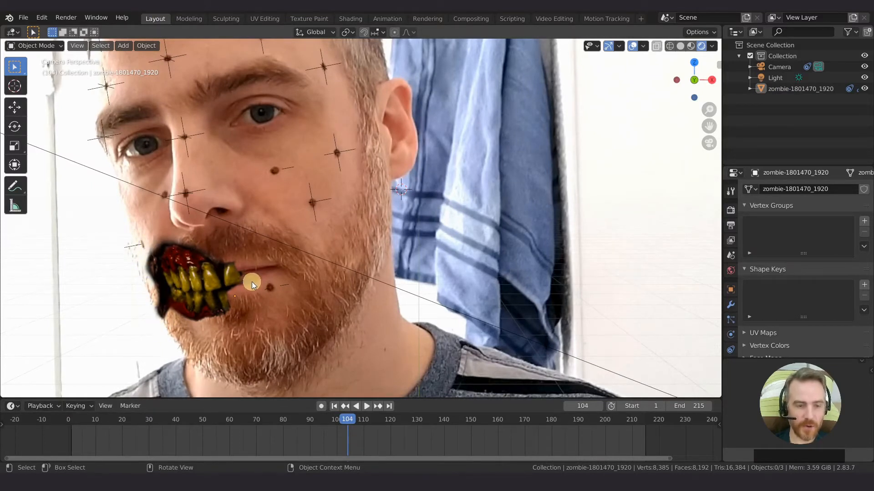
key(shift+Left)
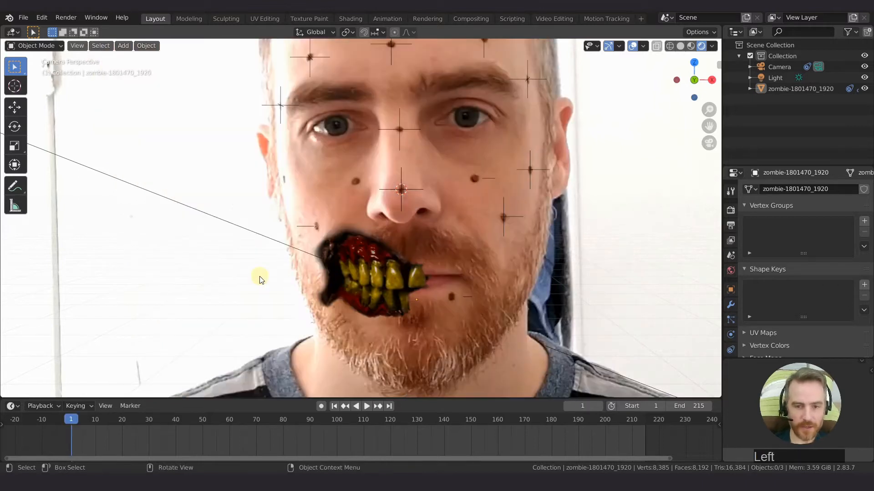
Select the zombie teeth plane and show its modifiers.
click(730, 304)
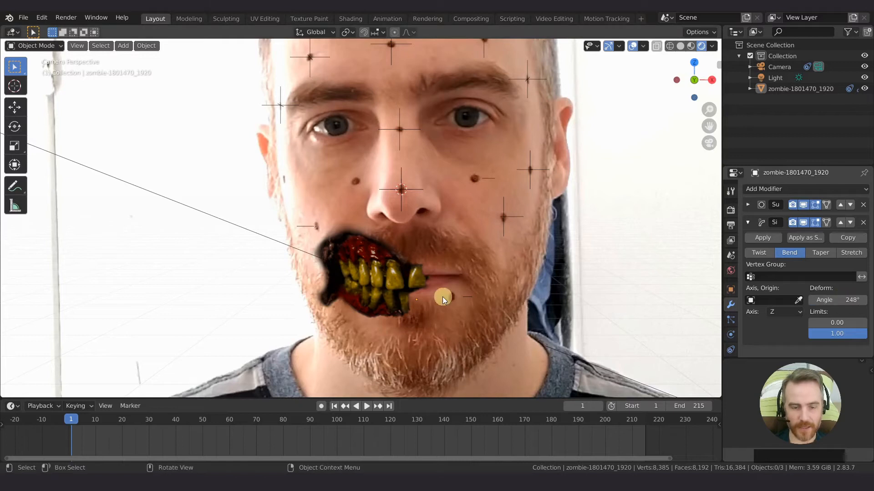
click(405, 279)
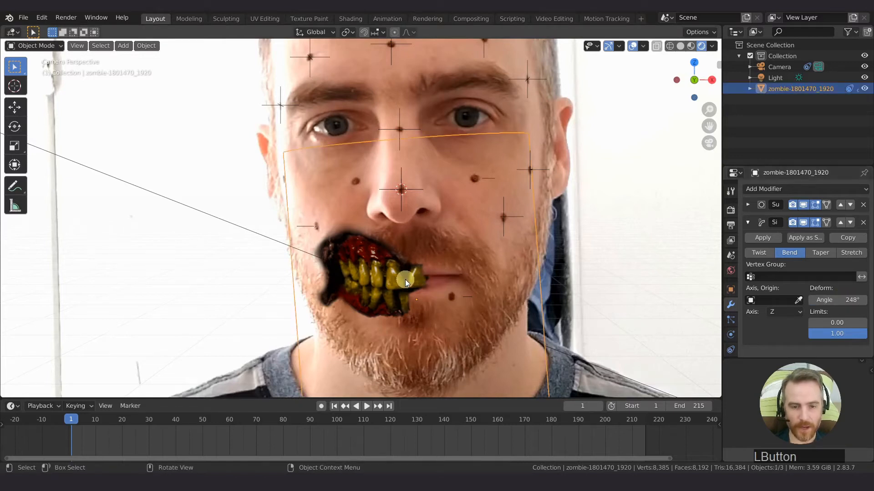
key(r)
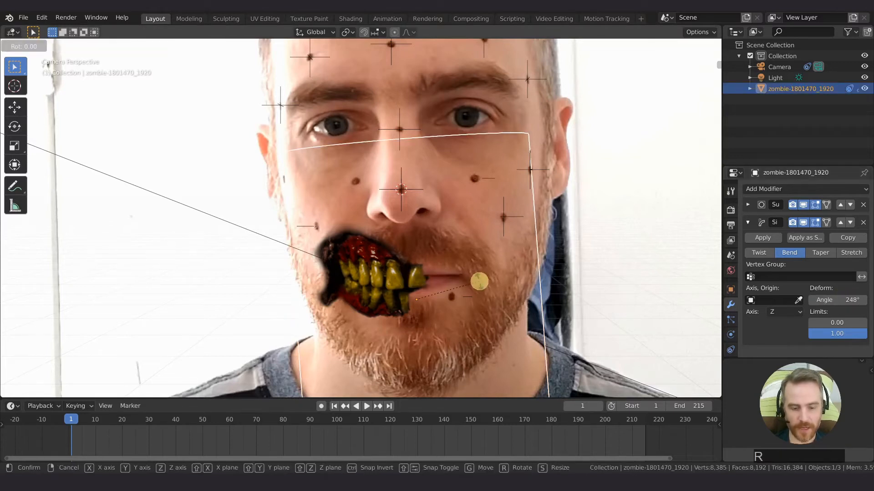
key(z)
key(z)
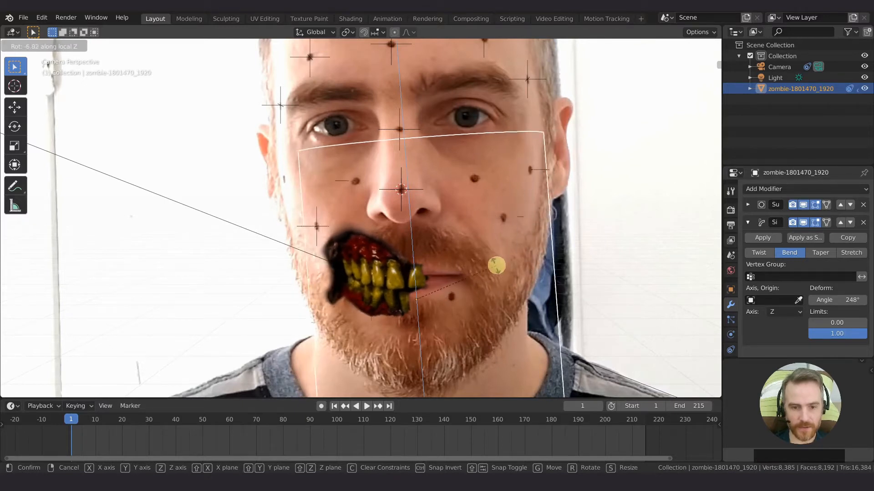
right_click(485, 274)
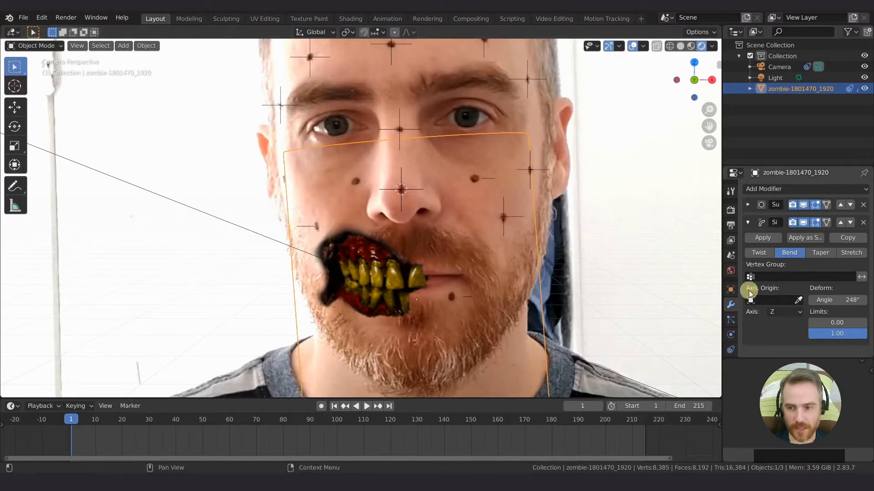
Set the teeth plane's Simple Deform bend angle to 285°, scrub the footage to check the fit, and return to frame 1.
drag(845, 299, 156, 292)
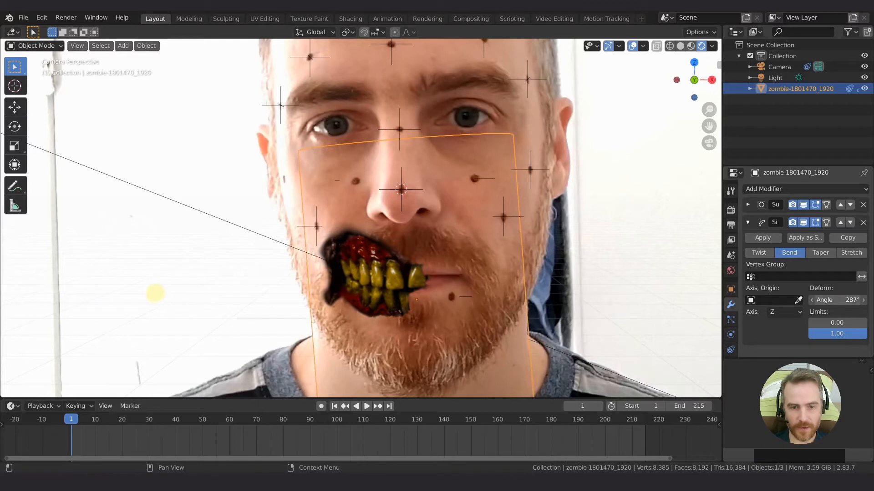
drag(86, 418, 214, 424)
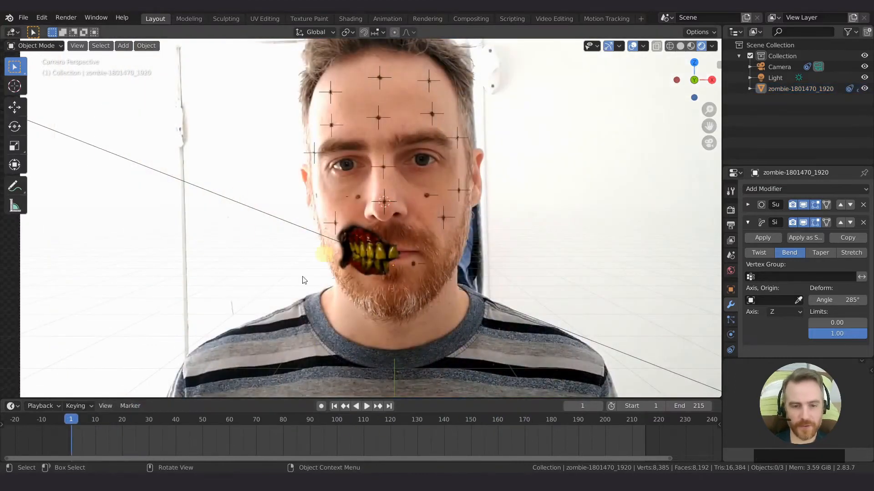
drag(54, 432, 237, 428)
key(shift+Left)
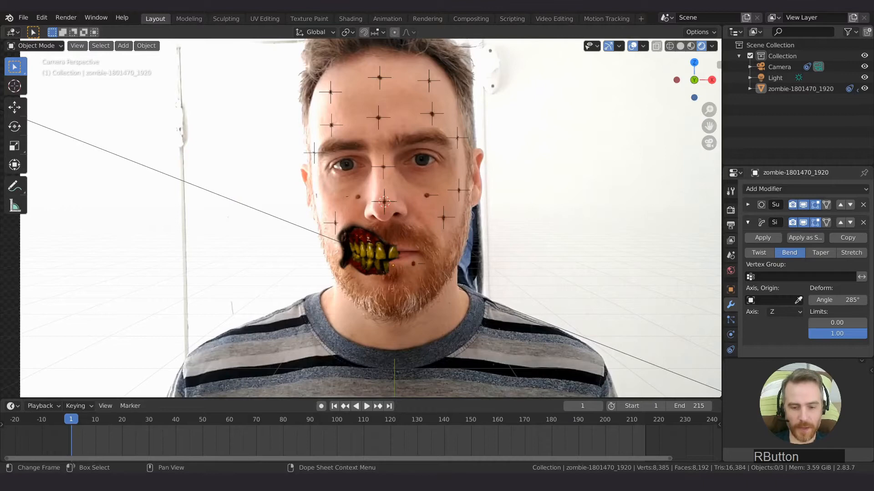
Open a second Blender window with a new scene and delete the default cube.
right_click(481, 483)
click(469, 431)
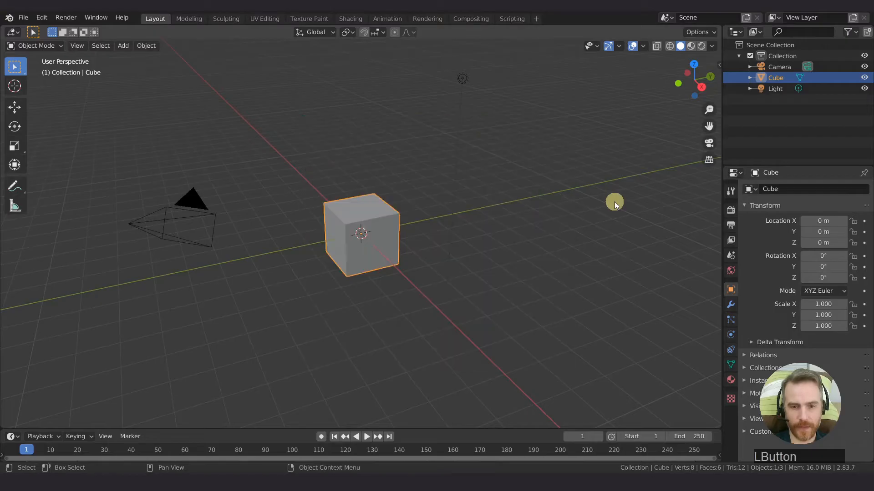
key(x)
click(364, 220)
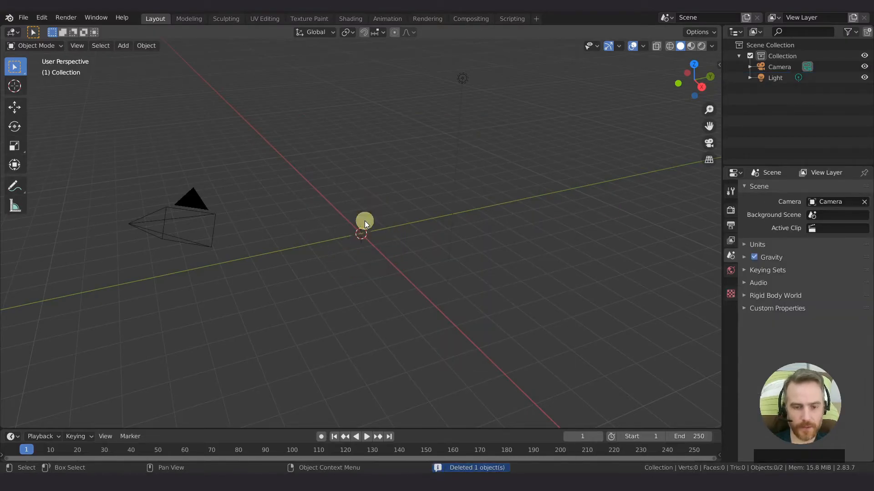
Import zombie-1801470_1920.jpg from the Graphics folder as an image plane.
key(KP_7)
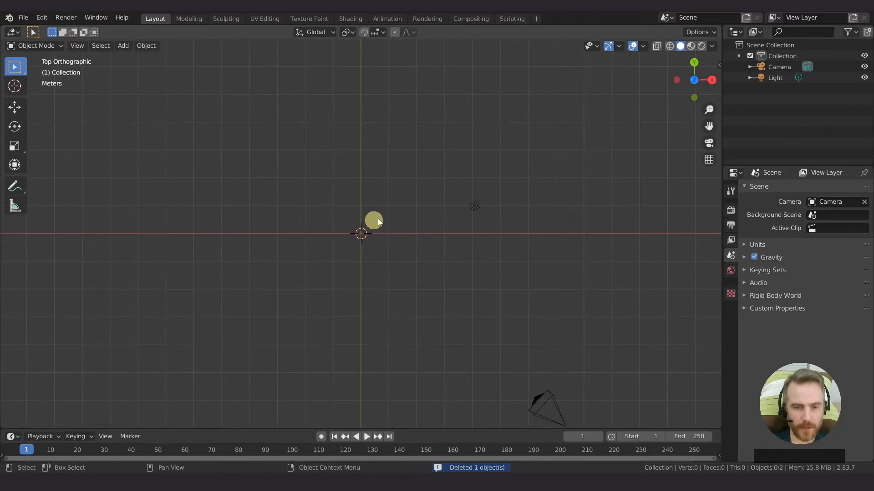
key(shift+a)
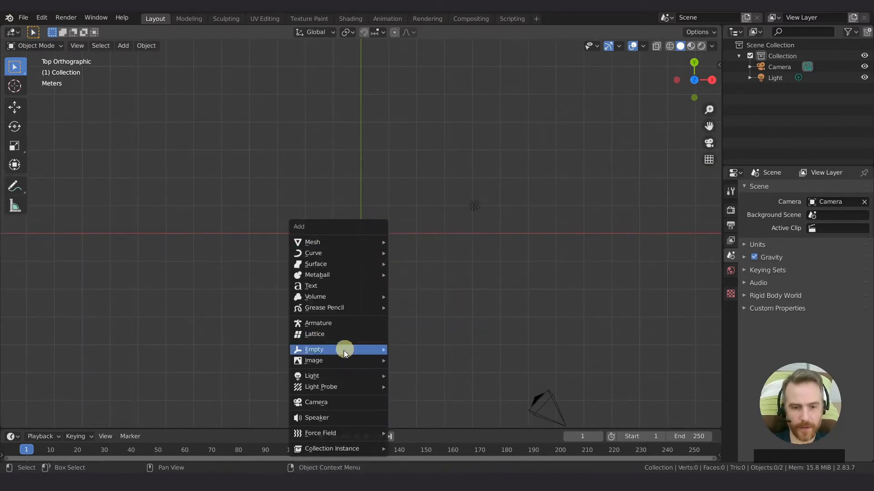
mouse_move(342, 361)
click(414, 385)
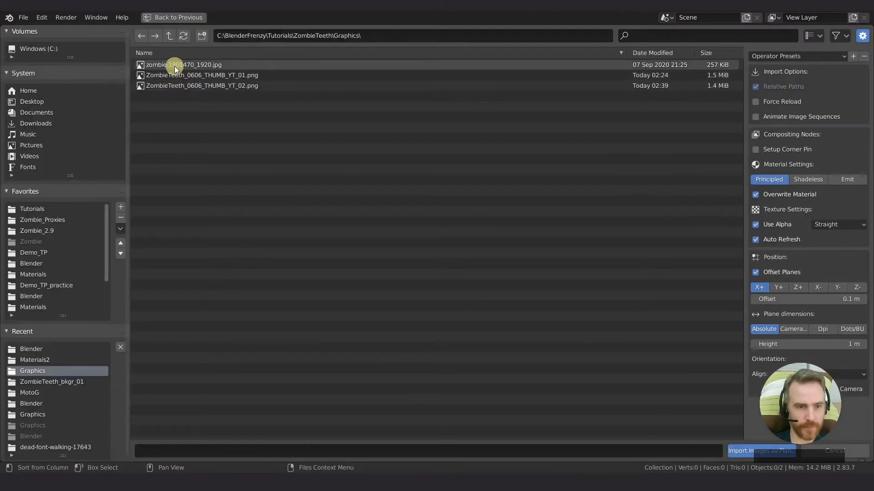
double_click(174, 67)
Rotate the zombie image plane 90° about the global Y axis.
scroll(382, 245, up, 2)
key(r)
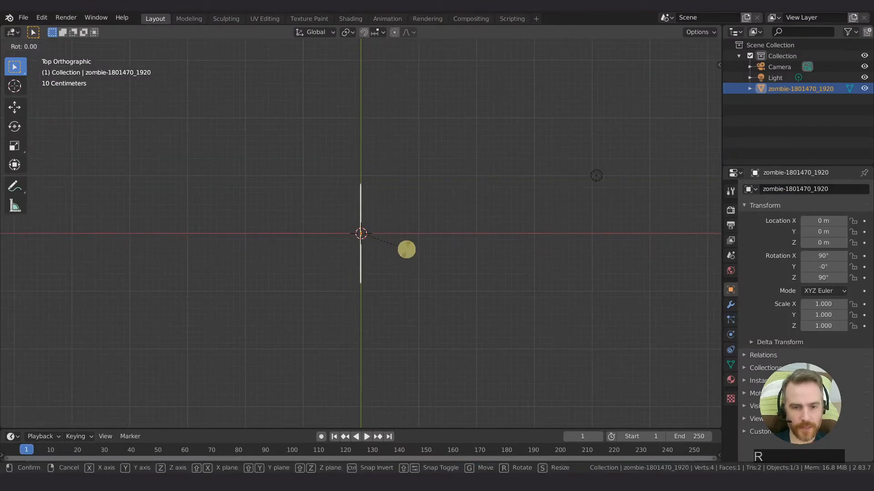
text(y)
text(90)
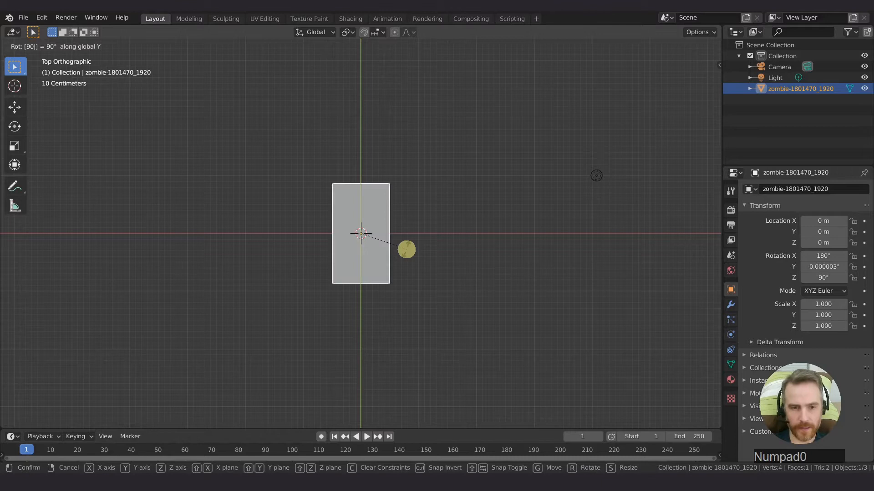
key(Return)
Set the solid viewport shading to Flat lighting with Texture color.
click(713, 46)
click(738, 99)
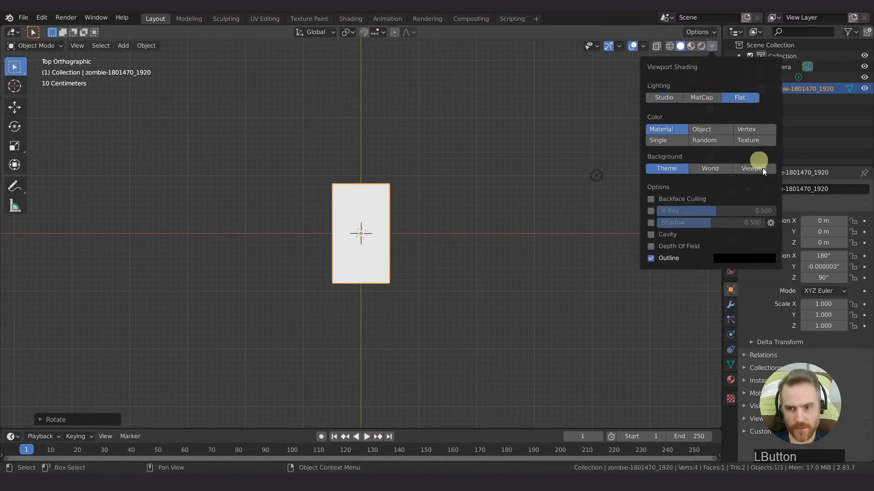
click(746, 143)
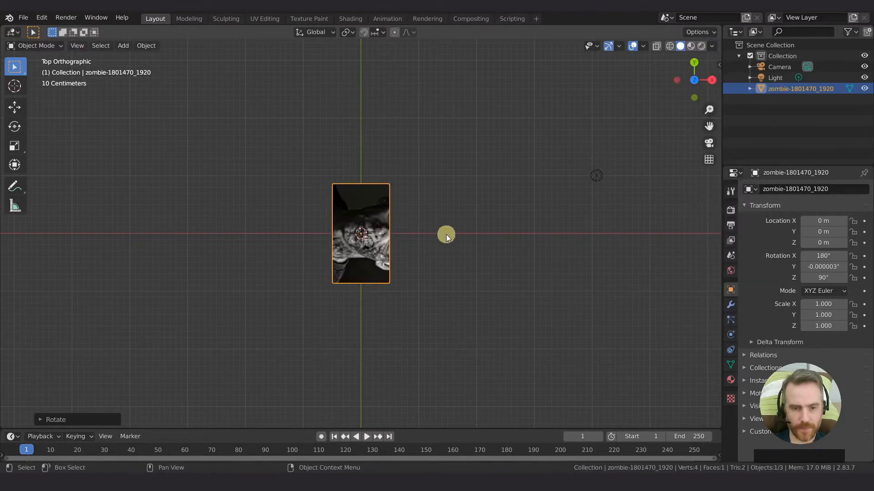
Rotate the zombie image plane 90° about the global Z axis.
key(r)
text(z)
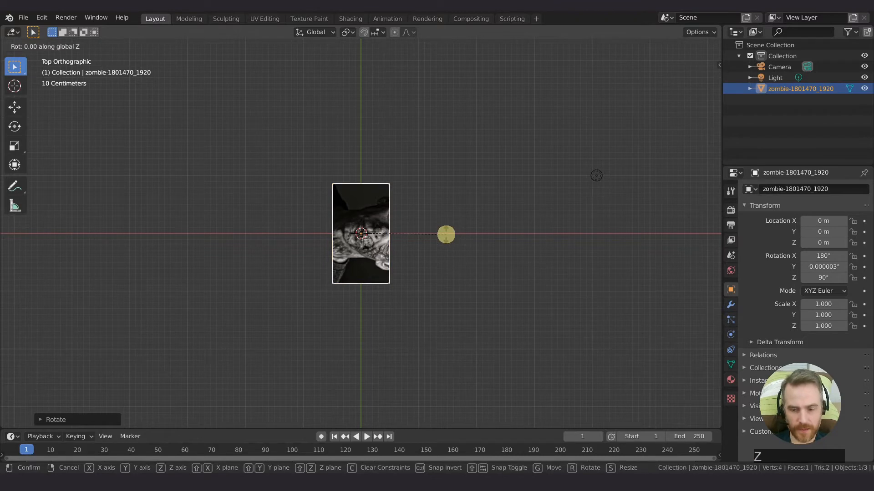
text(90)
click(446, 234)
scroll(400, 195, up, 4)
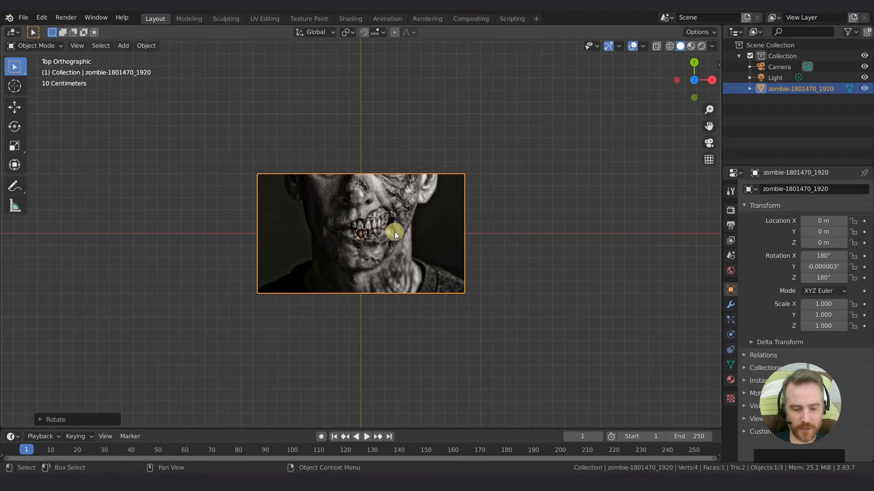
Rotate the zombie image plane 180° about the global Y axis.
key(r)
key(y)
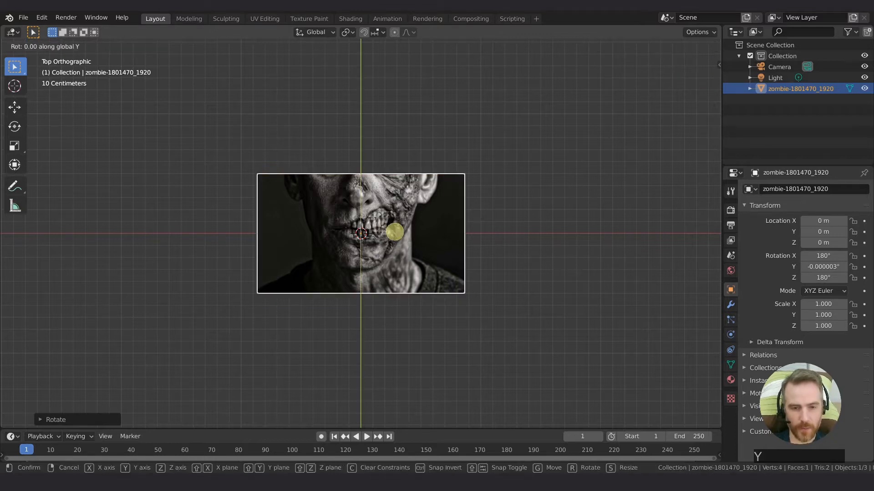
text(180)
key(KP_Enter)
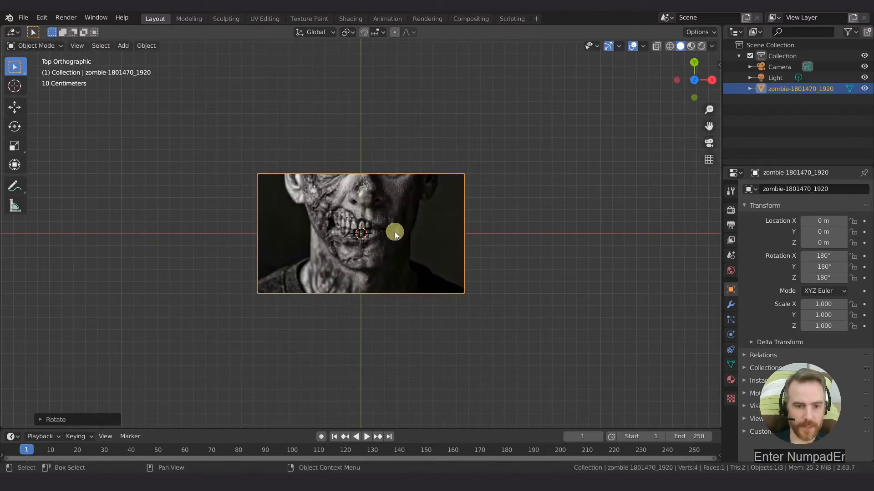
scroll(395, 231, up, 4)
scroll(394, 231, down, 1)
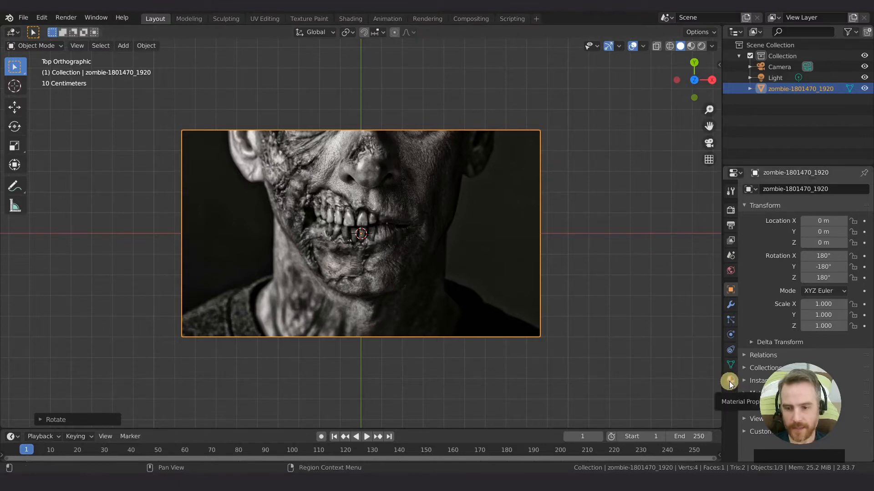
Add a Subdivision Surface modifier to the image plane, set to Simple with 3 render and 3 viewport subdivisions.
click(730, 305)
click(780, 189)
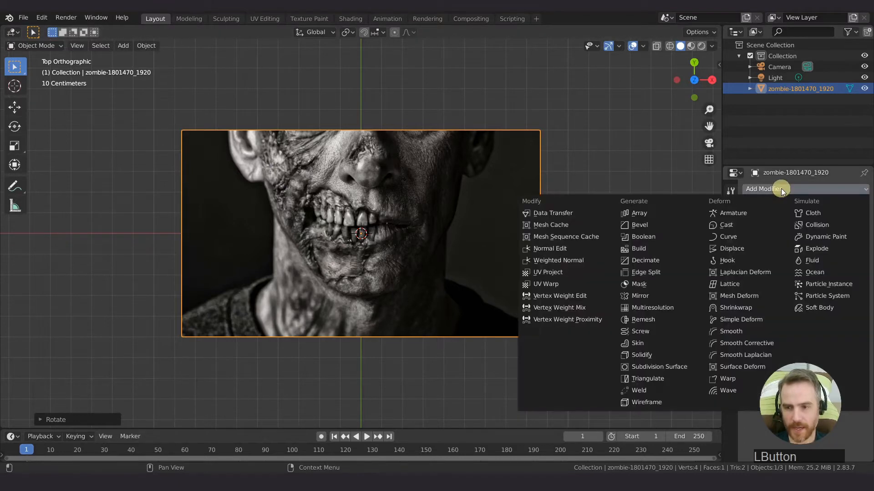
click(644, 366)
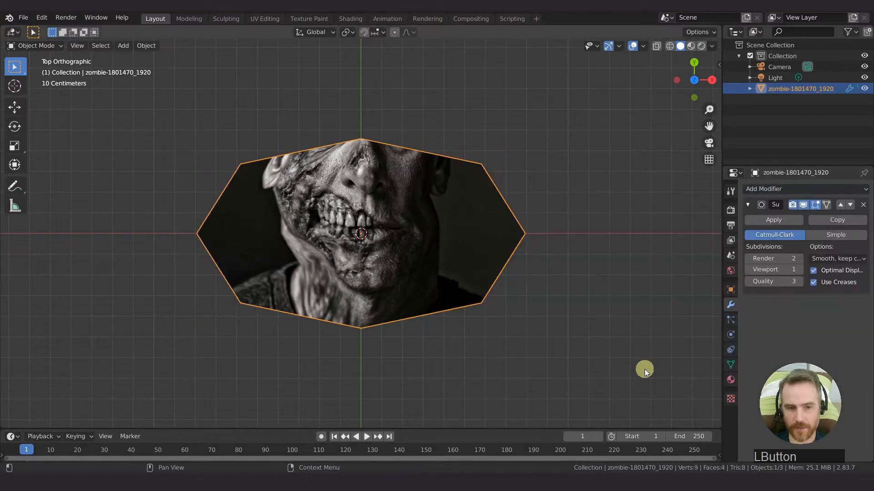
click(833, 235)
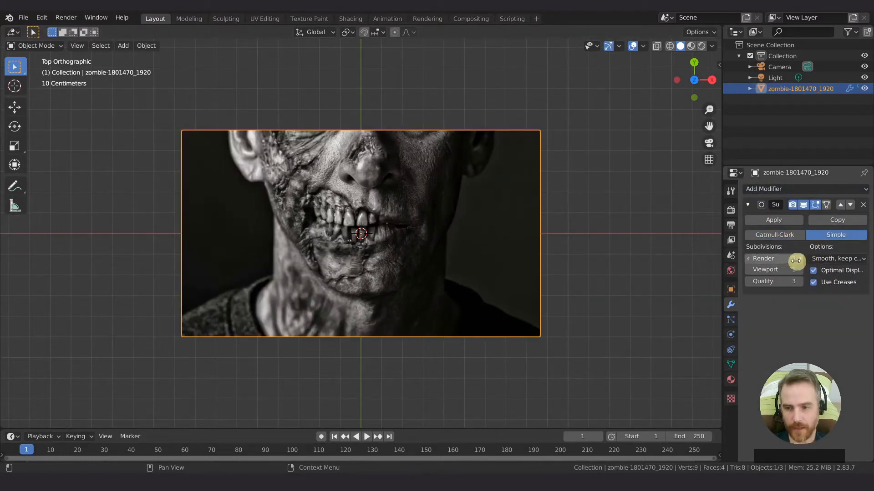
click(801, 258)
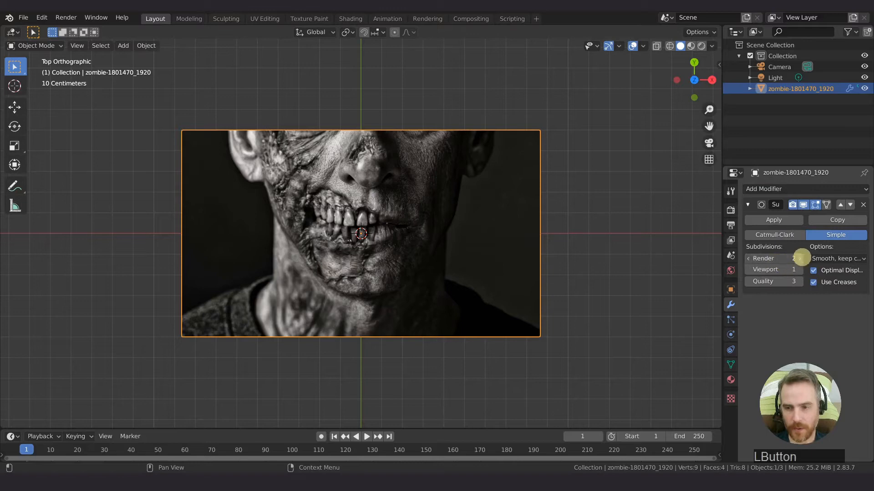
click(801, 270)
click(801, 270)
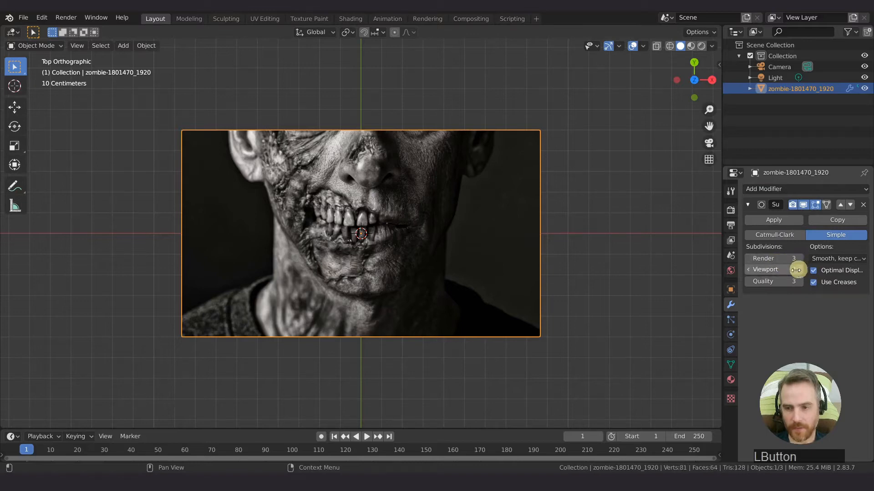
Duplicate the Subdivision modifier, setting the copy's subdivisions to 6 and the original's render and viewport subdivisions to 4.
click(837, 221)
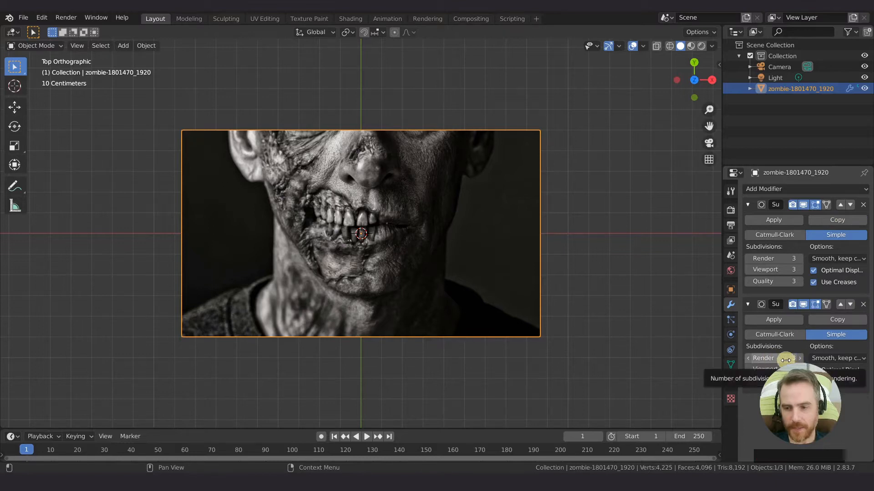
click(786, 360)
text(6)
key(Return)
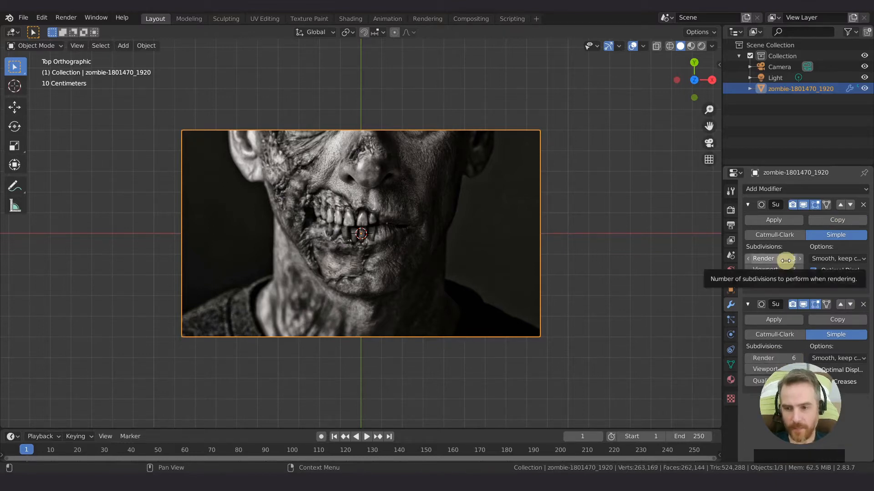
click(800, 259)
click(800, 270)
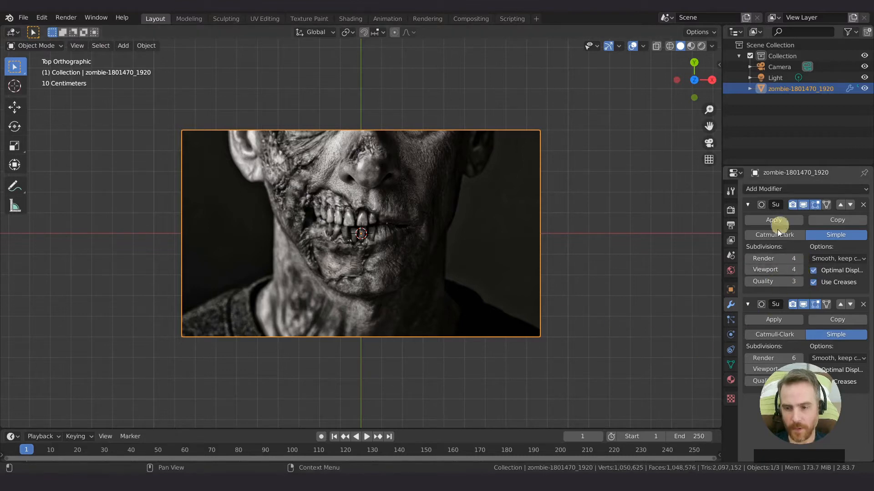
Enable the wireframe overlay in the viewport and turn off Optimal Display on both Subdivision modifiers.
key(Tab)
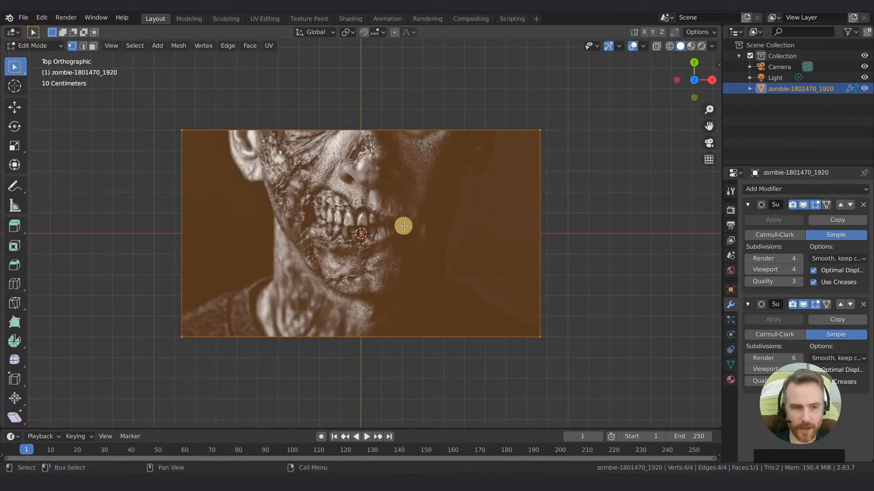
key(Tab)
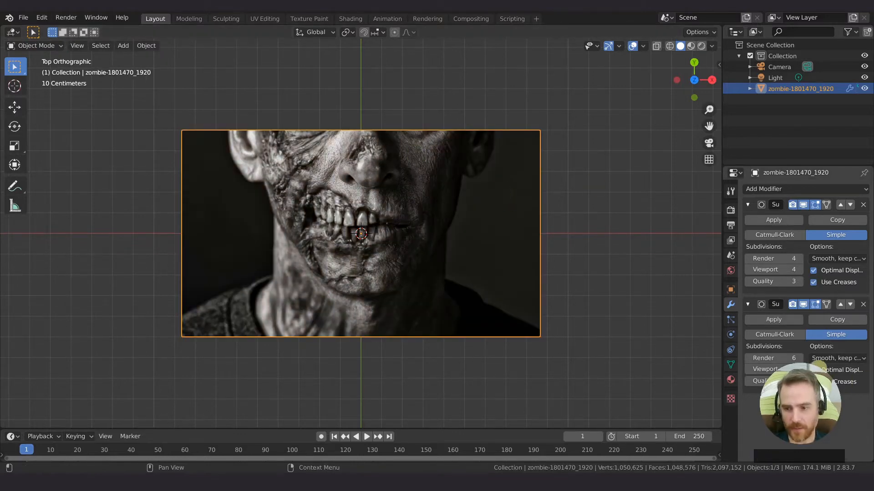
click(643, 46)
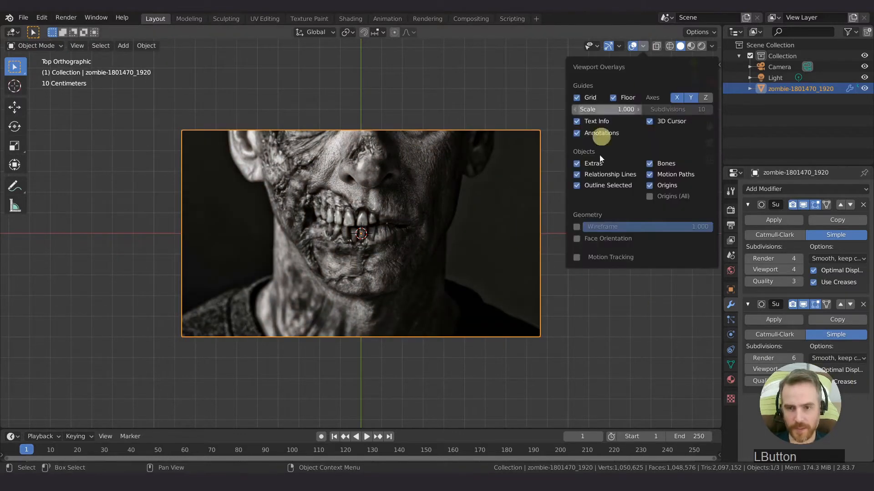
click(576, 226)
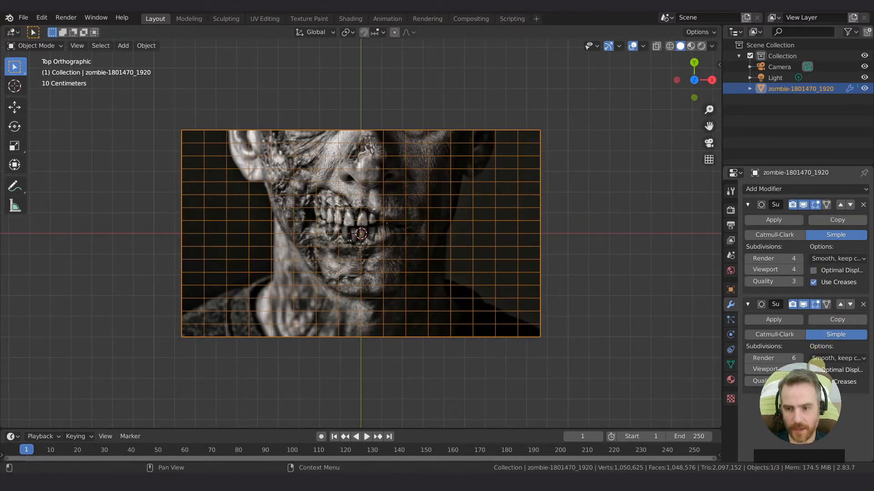
Inspect the mesh density and reduce the second Subdivision modifier's viewport and render subdivisions to 5.
scroll(442, 269, up, 10)
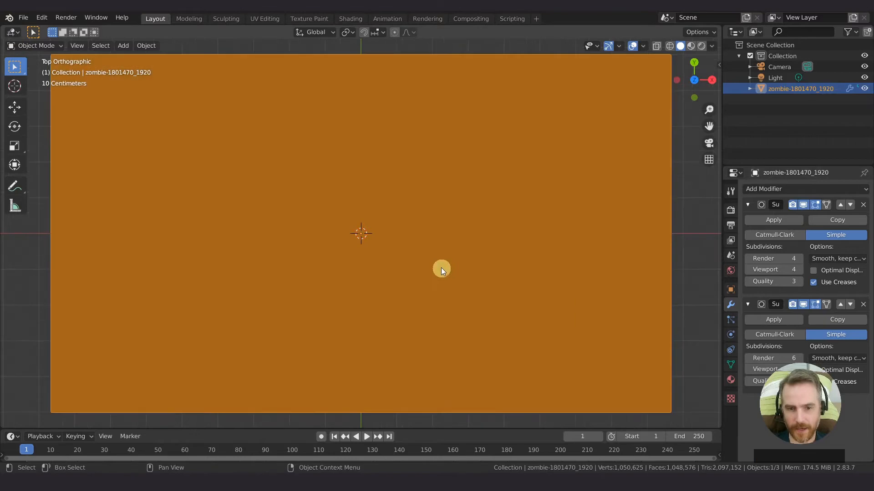
scroll(441, 260, up, 10)
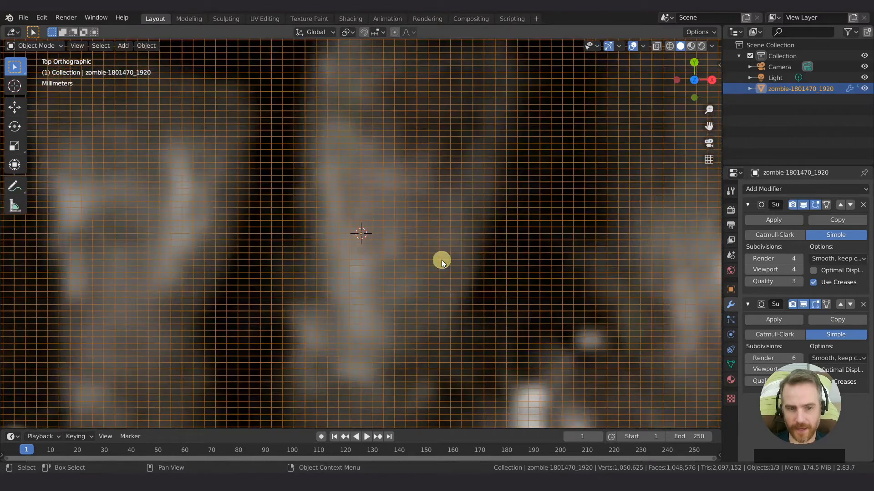
scroll(441, 260, down, 12)
scroll(441, 261, down, 10)
scroll(442, 261, up, 1)
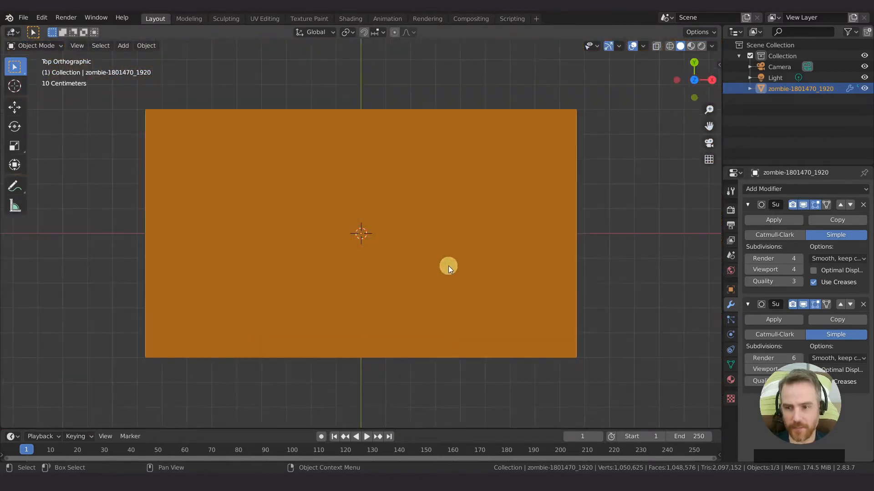
click(749, 367)
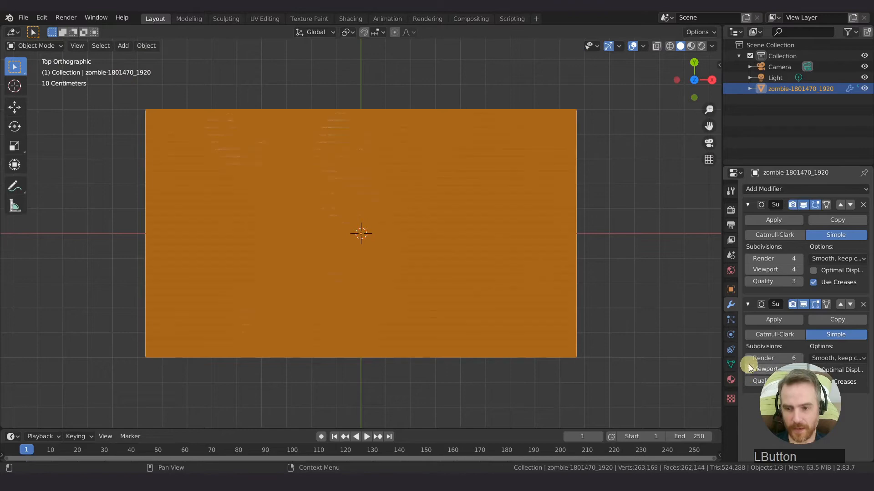
click(748, 359)
Reduce the second Subdivision modifier's render and viewport subdivisions to 4 and check the mesh density around the teeth.
scroll(420, 236, up, 8)
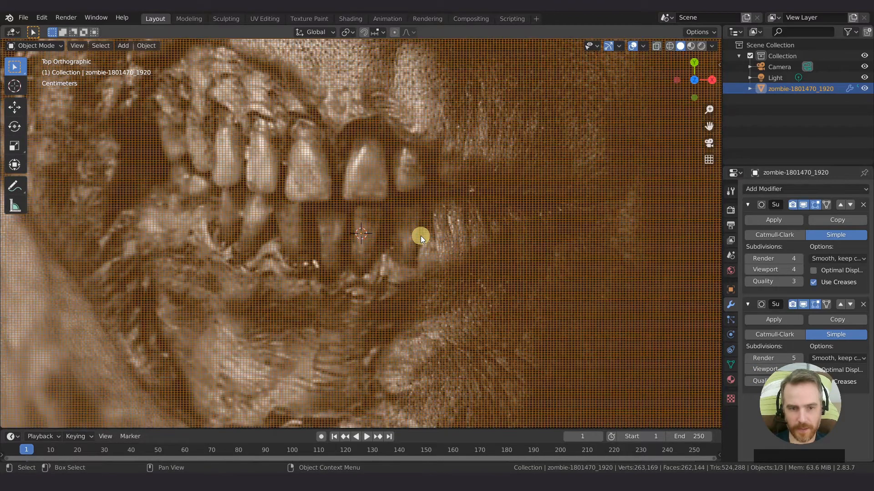
scroll(420, 236, down, 8)
scroll(420, 236, up, 1)
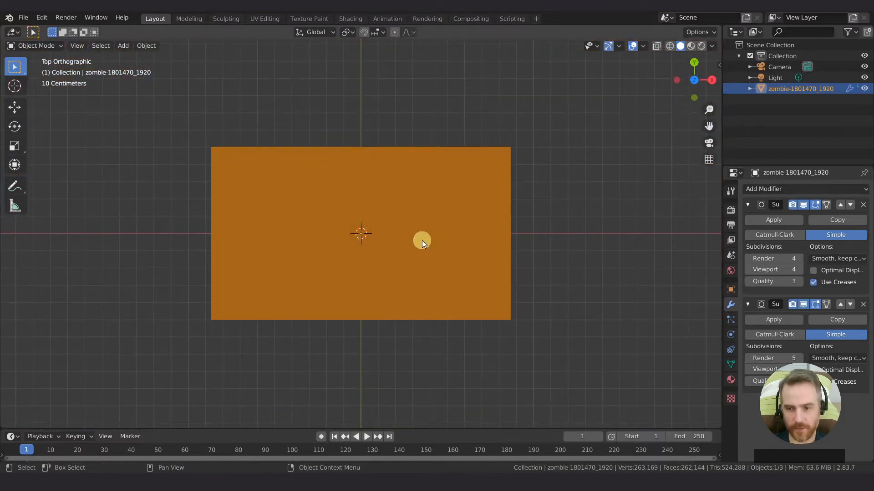
click(748, 359)
click(747, 370)
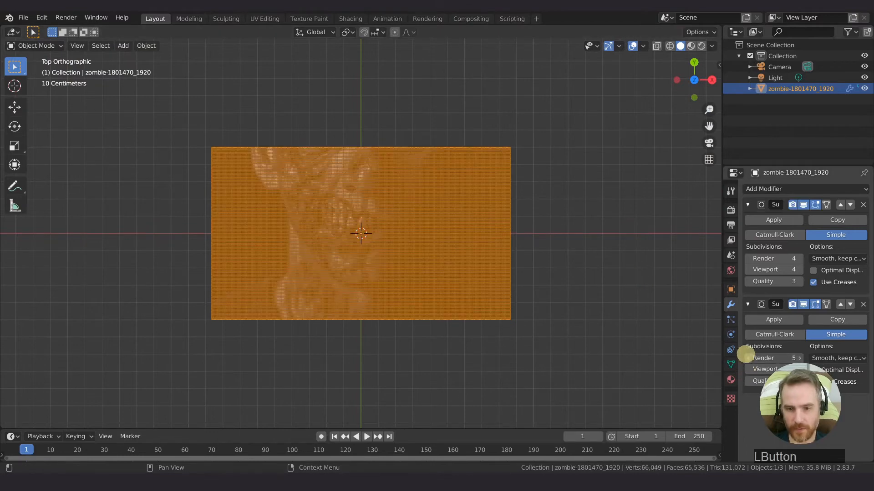
scroll(359, 210, up, 5)
scroll(359, 210, up, 3)
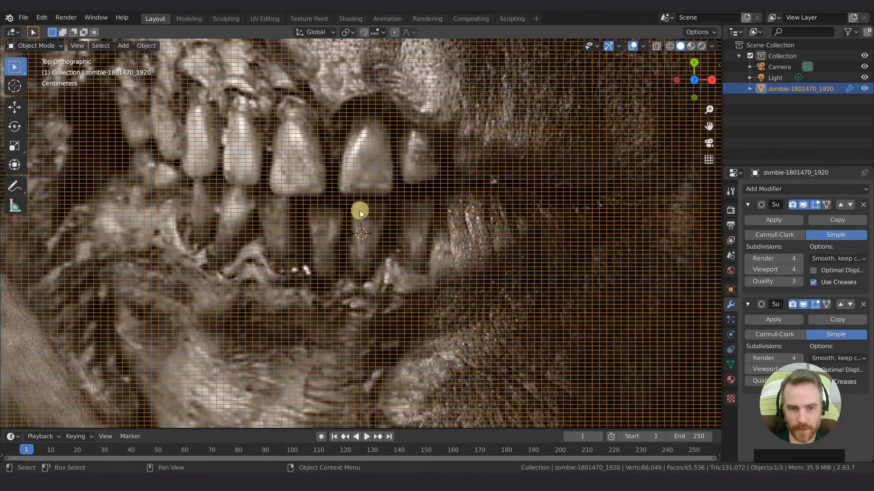
scroll(359, 211, down, 5)
scroll(461, 235, down, 3)
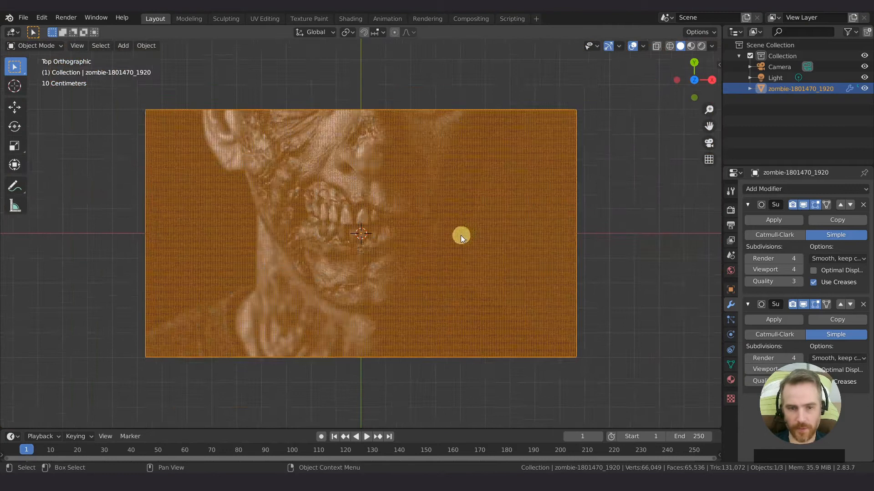
Collapse both Subdivision modifiers and add a Displace modifier with a new texture to the image plane.
click(748, 205)
click(747, 216)
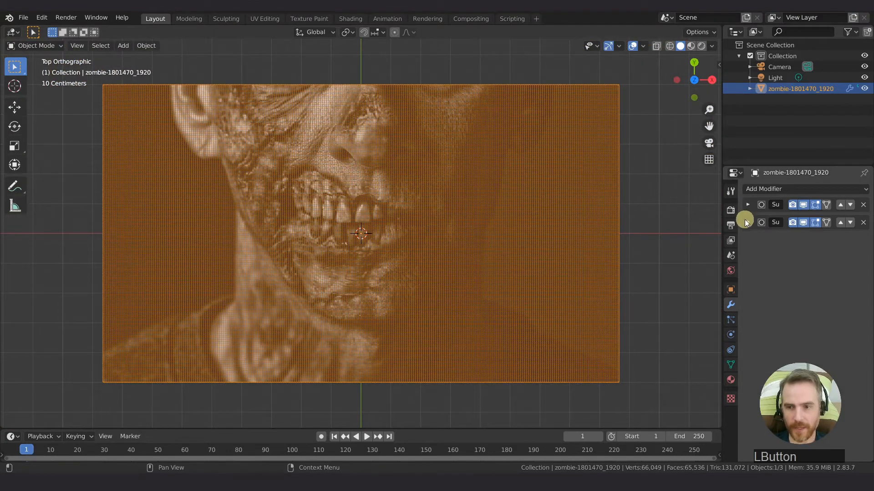
click(758, 189)
click(733, 249)
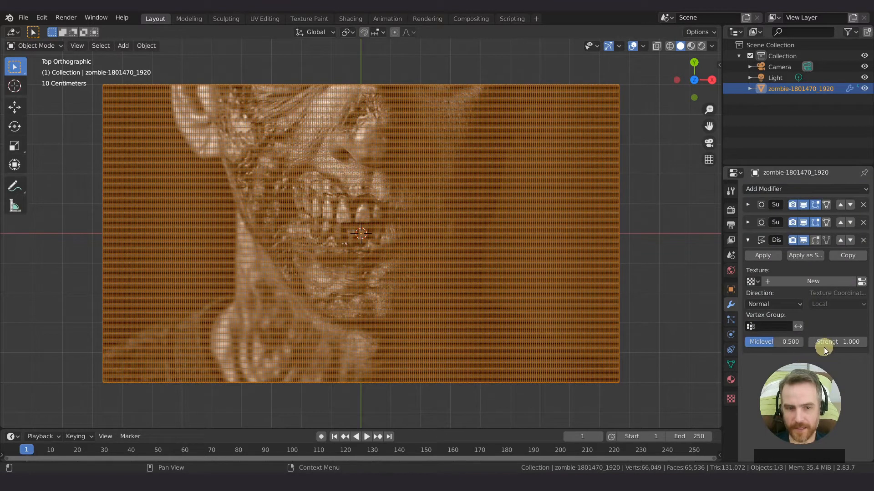
click(792, 283)
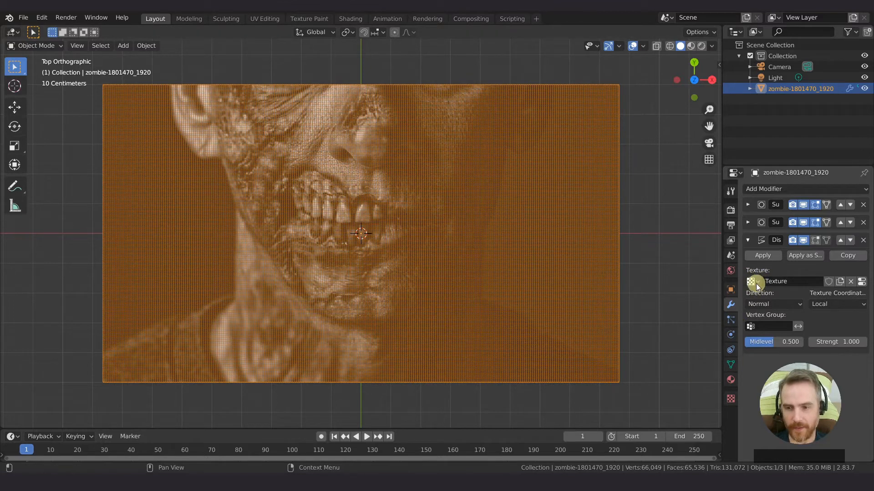
Assign zombie-1801470_1920.jpg as the image of the Displace modifier's texture.
click(753, 282)
click(756, 283)
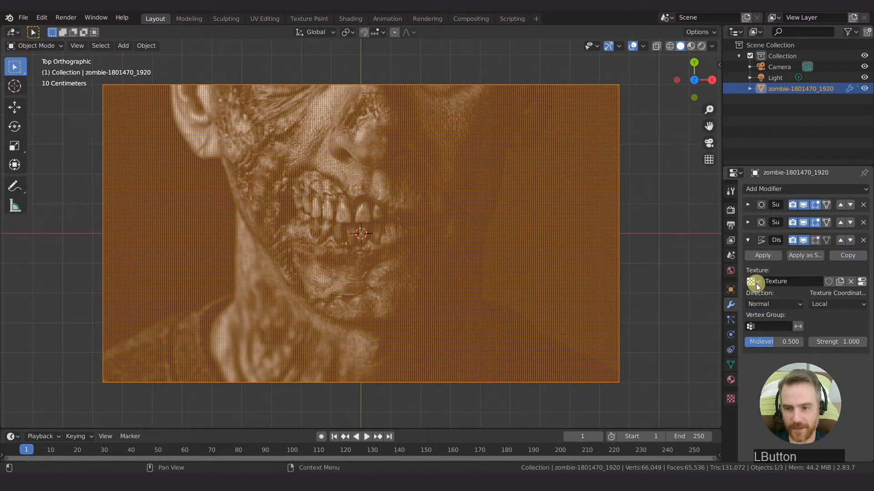
click(731, 399)
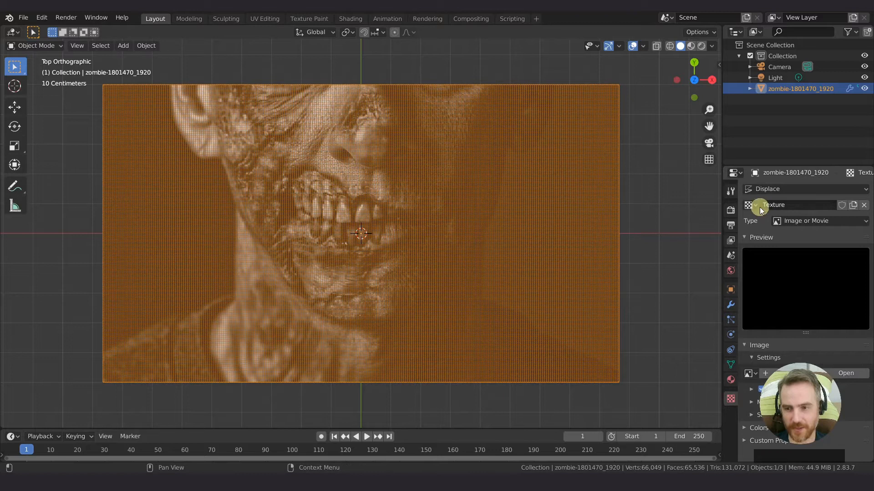
click(749, 374)
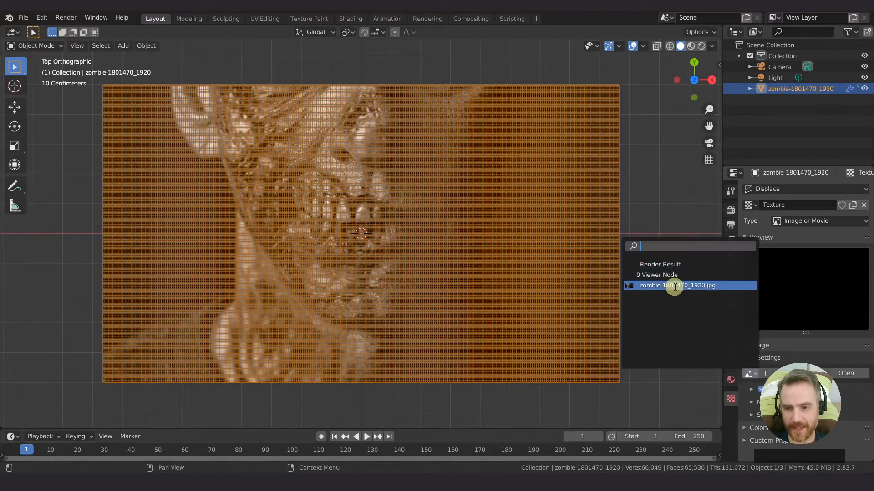
click(674, 286)
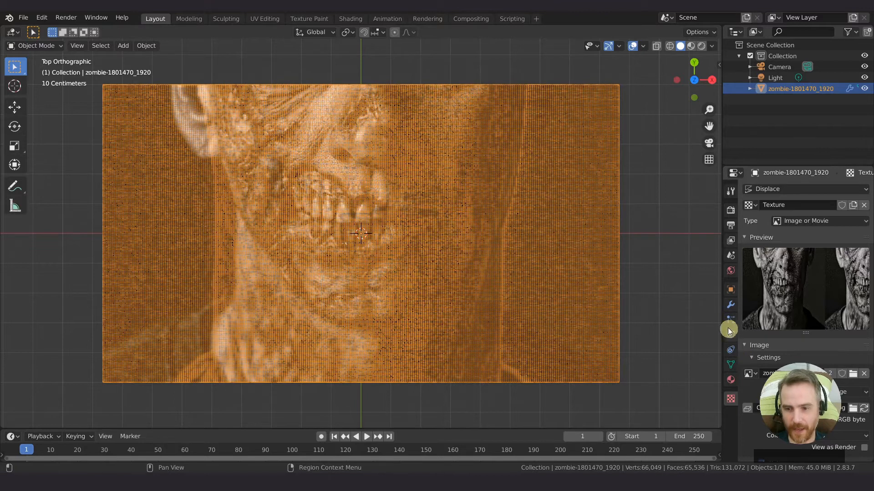
Set the Displace modifier's texture coordinates to UV and check the relief from an angled view.
click(731, 307)
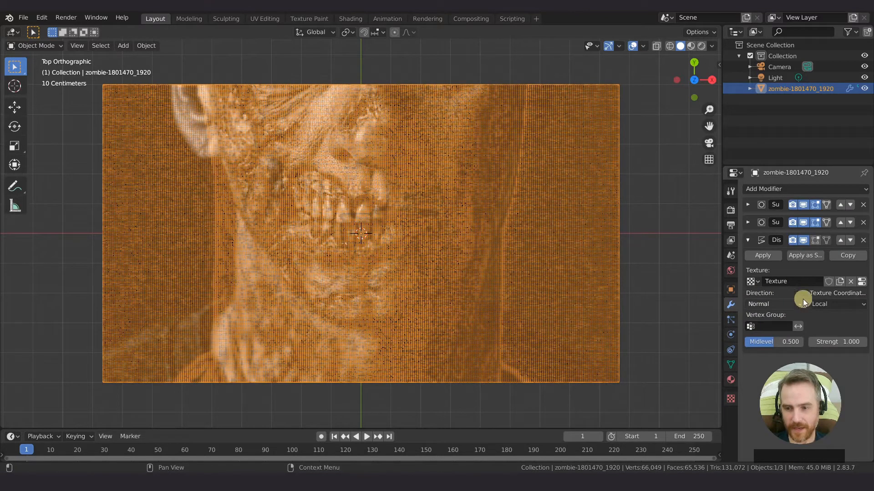
click(842, 304)
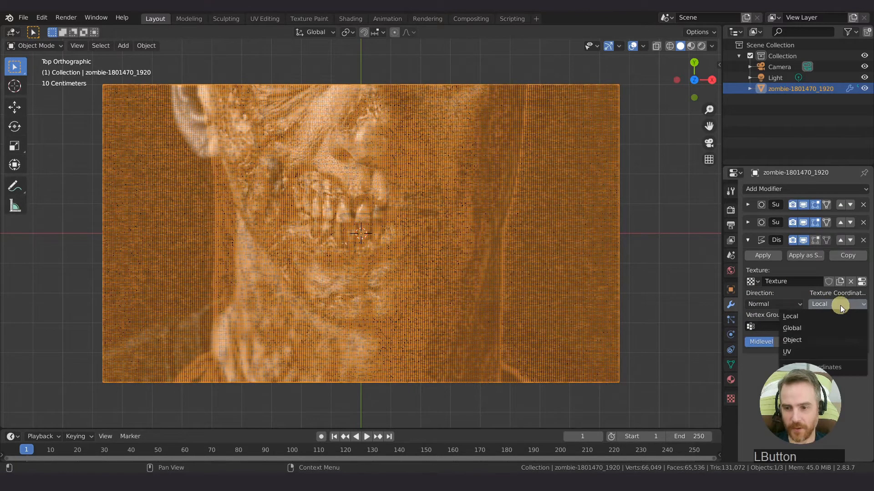
click(807, 354)
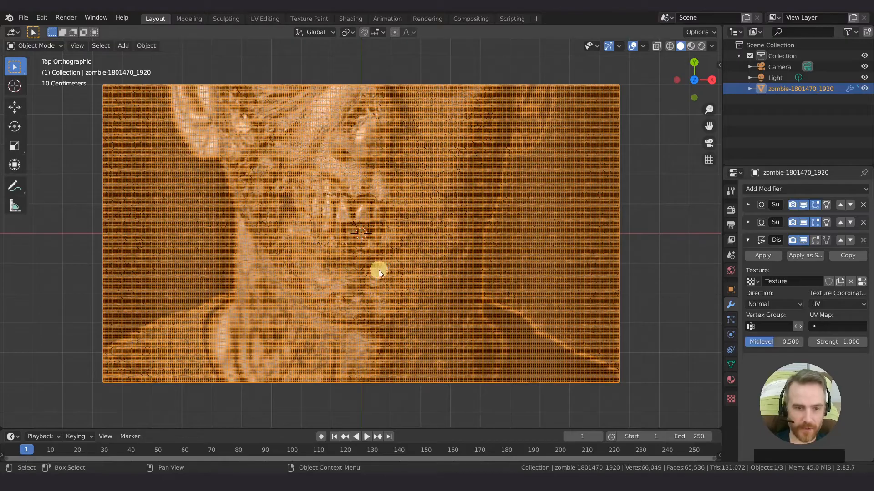
middle_drag(512, 258, 523, 196)
middle_drag(478, 306, 440, 267)
Reduce the Displace modifier's strength to 0.010 and inspect the relief around the teeth.
shift+drag(848, 341, 794, 349)
scroll(347, 223, up, 5)
shift+middle_drag(348, 223, 384, 194)
middle_drag(371, 206, 435, 240)
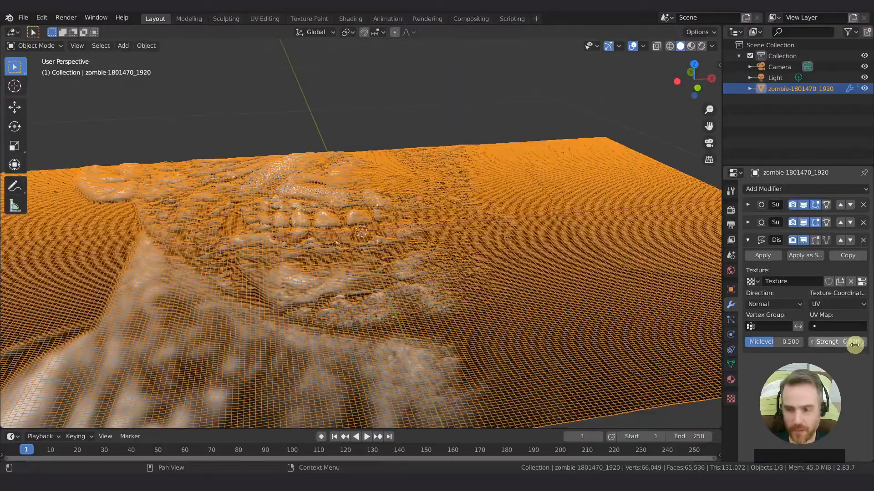
shift+middle_drag(366, 228, 354, 247)
middle_drag(471, 165, 472, 147)
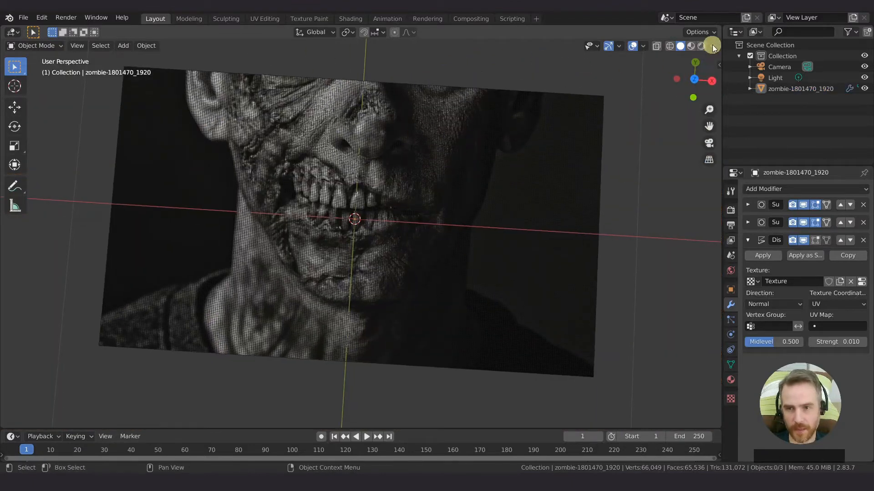
Set the solid viewport shading to Studio lighting with Material color and inspect the displaced surface.
click(712, 46)
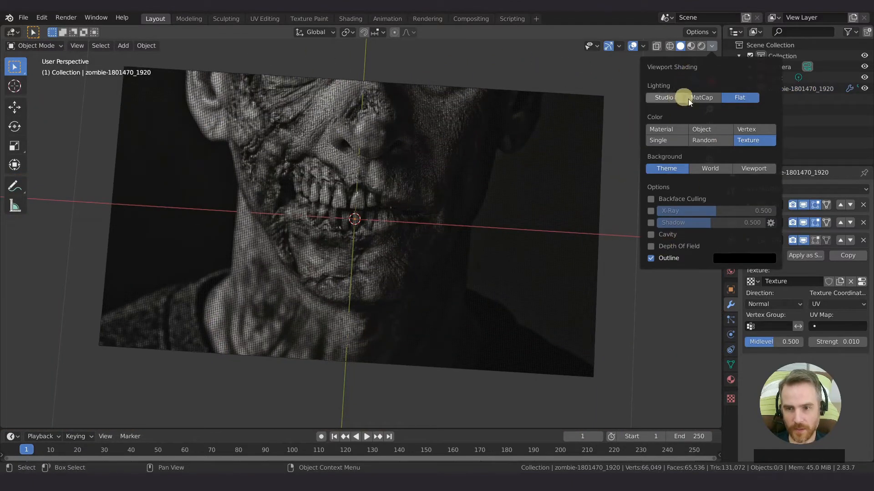
click(657, 99)
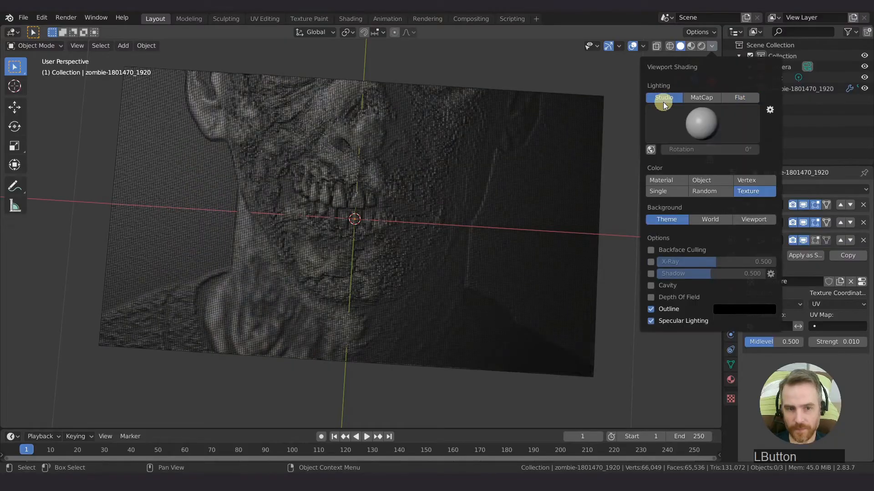
click(669, 182)
middle_drag(473, 184, 474, 135)
scroll(383, 179, up, 3)
shift+middle_drag(383, 179, 395, 176)
middle_drag(394, 176, 619, 92)
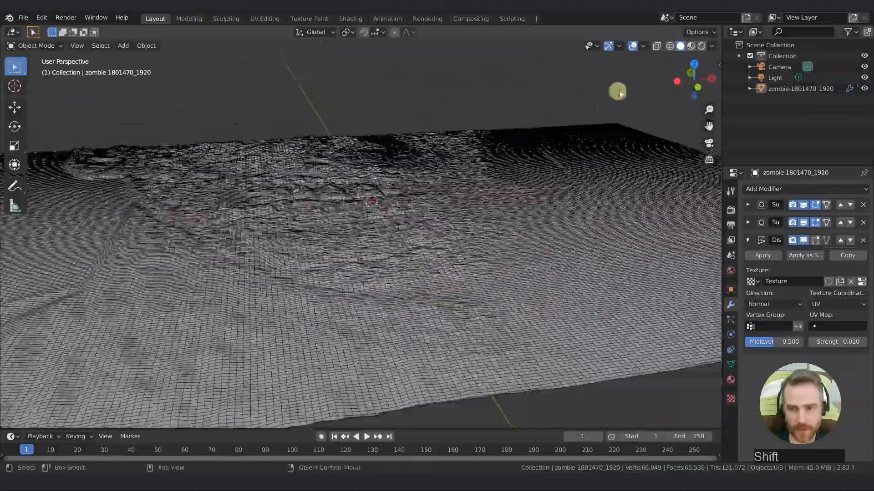
Turn off the wireframe overlay and show the mesh from the top in rendered viewport shading.
click(646, 44)
click(579, 228)
shift+middle_drag(493, 196, 477, 215)
key(KP_7)
scroll(419, 212, down, 3)
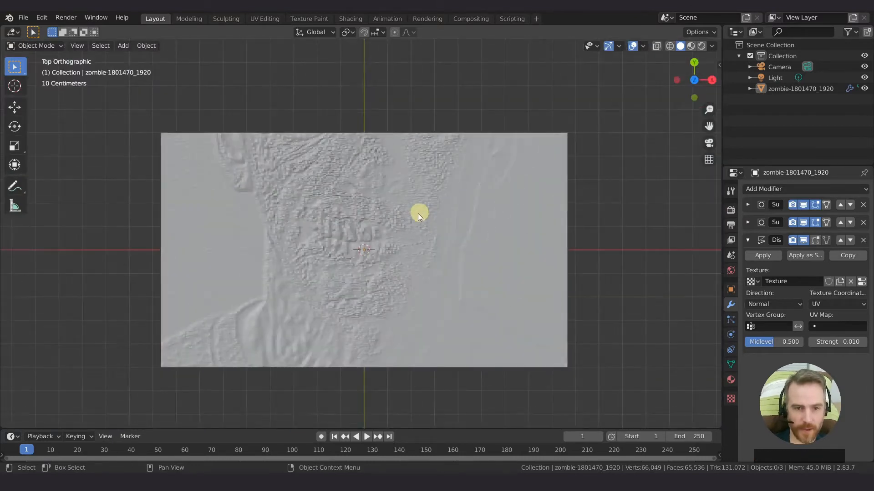
scroll(414, 215, up, 2)
click(702, 46)
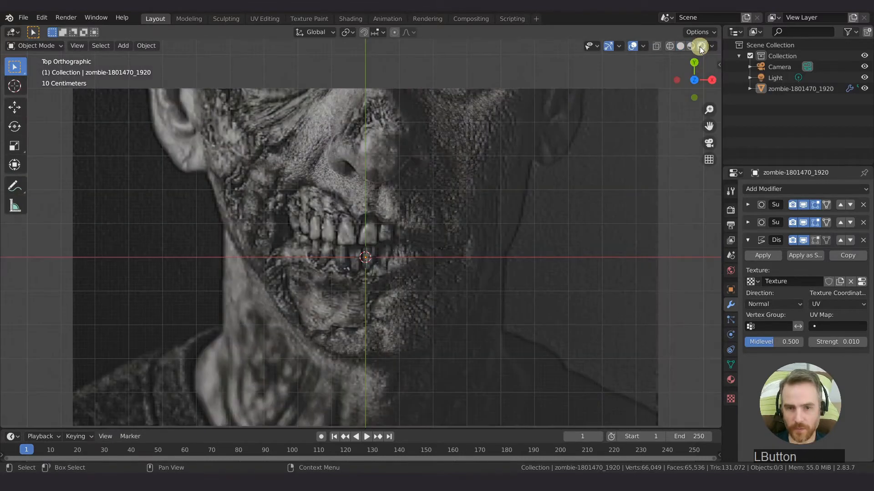
Unlink the zombie image from the material's Base Color and change its surface shader to Diffuse BSDF.
click(730, 381)
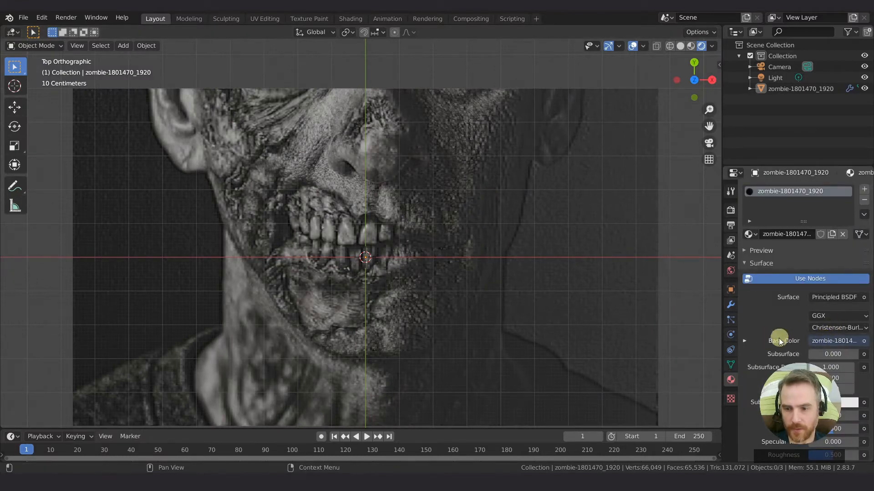
click(864, 341)
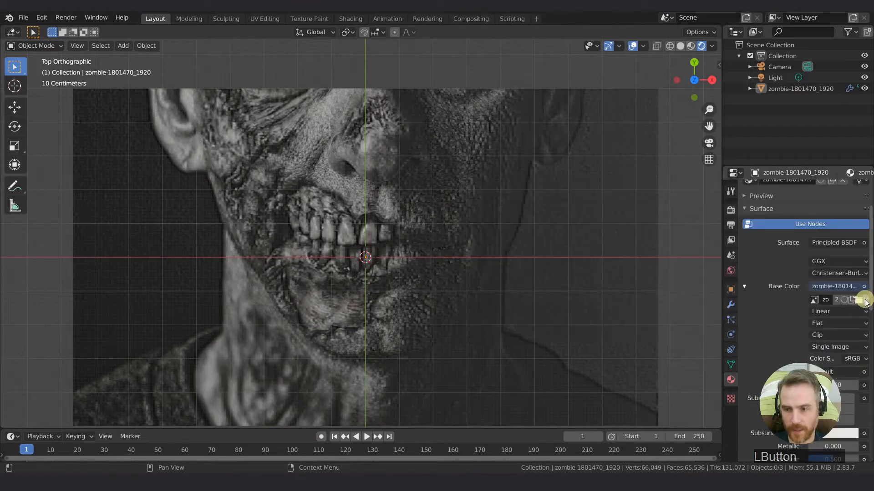
click(864, 300)
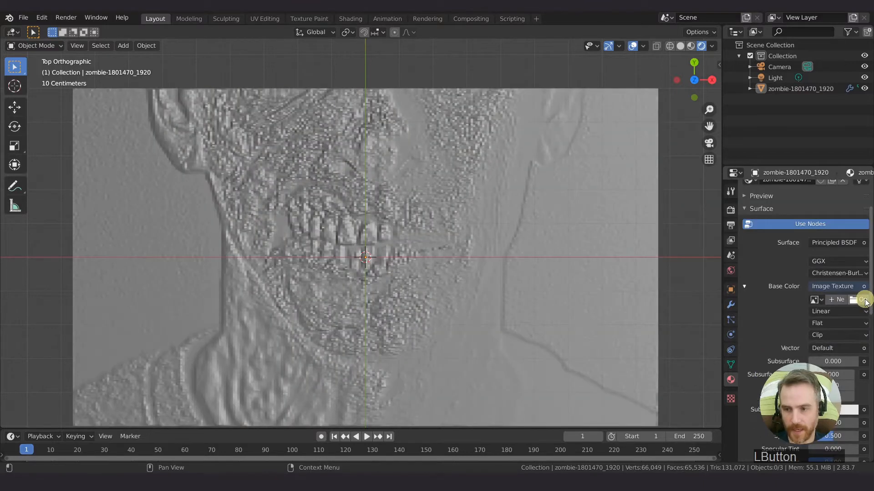
click(835, 246)
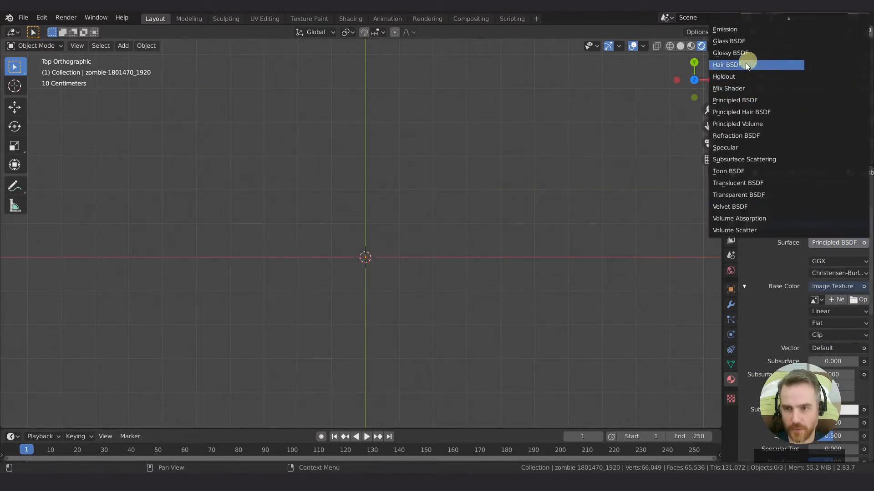
scroll(730, 66, up, 3)
click(727, 72)
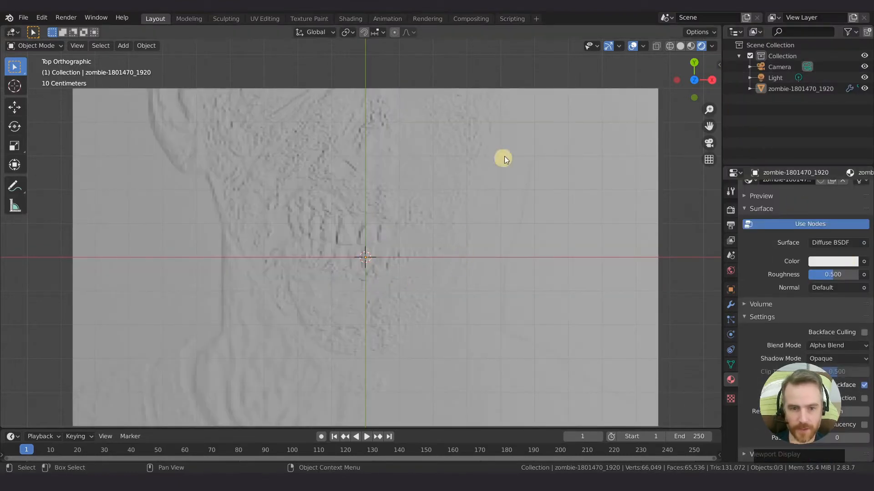
Move the light above the zombie plane and set its power to 500 W.
click(775, 78)
scroll(485, 178, down, 8)
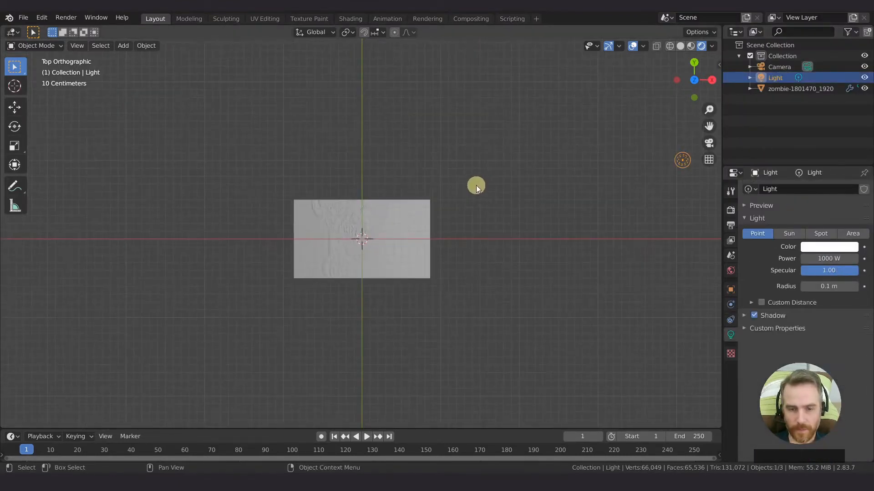
key(g)
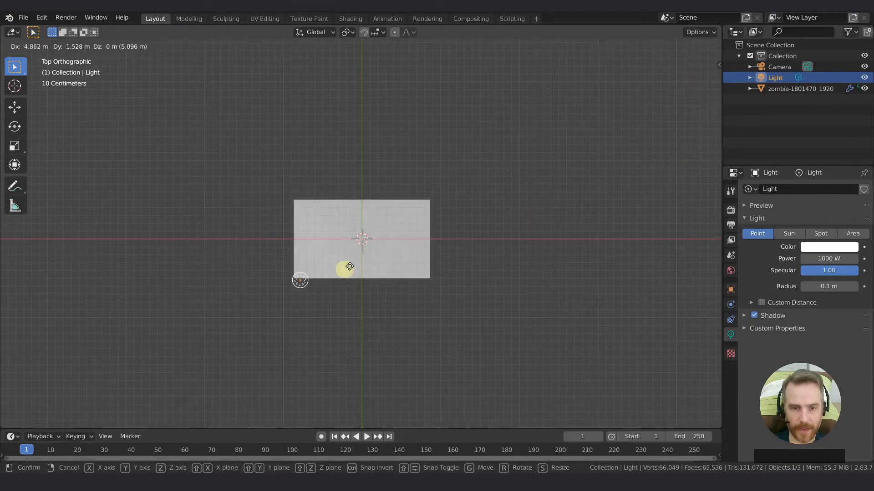
click(365, 216)
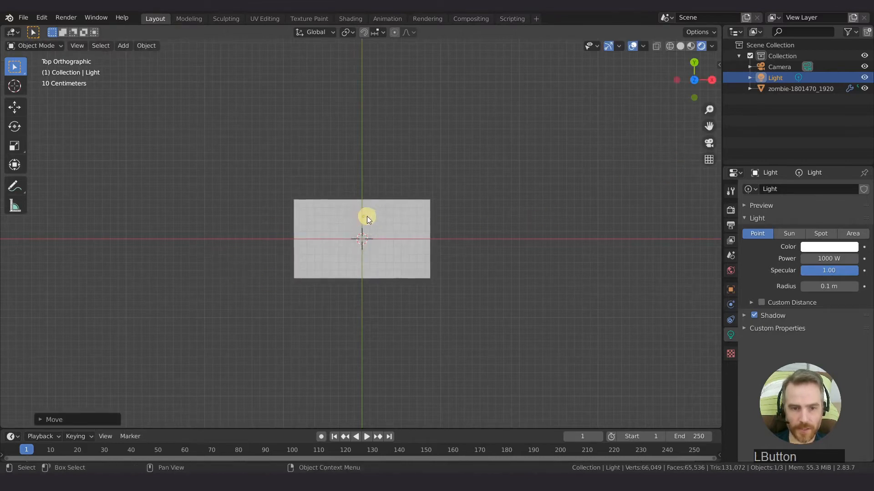
scroll(375, 221, up, 7)
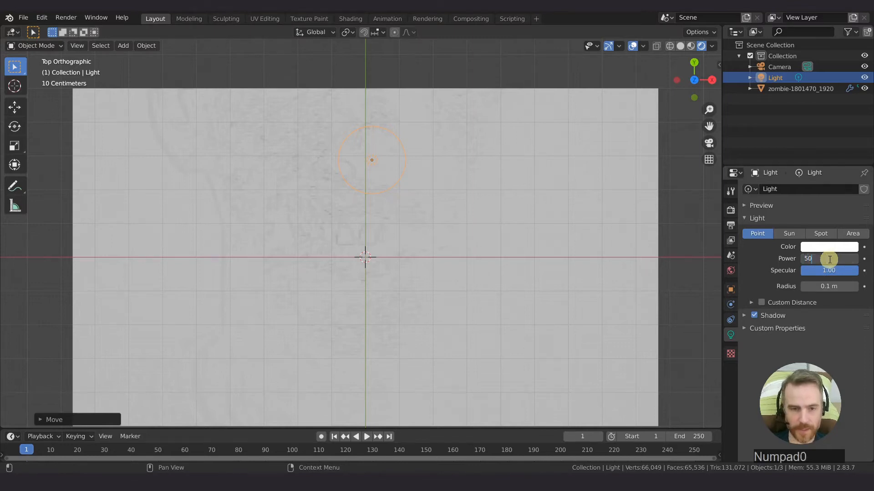
key(KP_Enter)
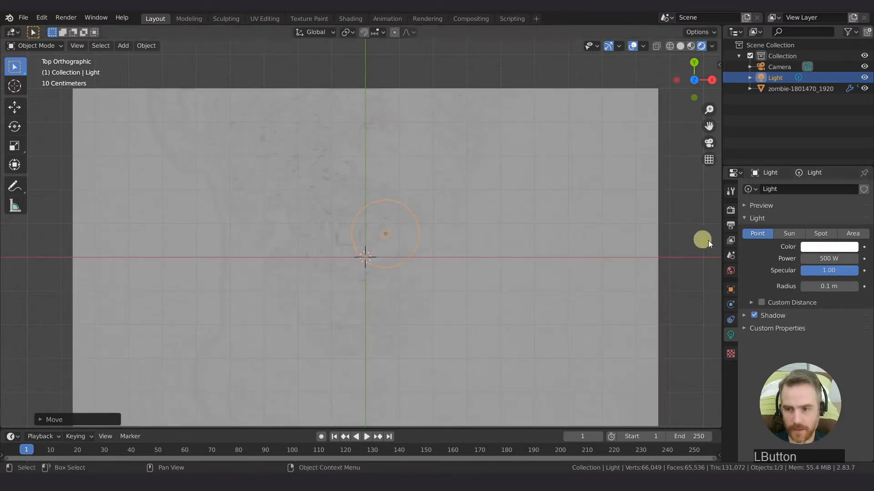
Lower the light by about 4.4 m to bring it close to the zombie plane.
middle_drag(498, 230, 426, 223)
shift+middle_drag(392, 271, 415, 124)
key(g)
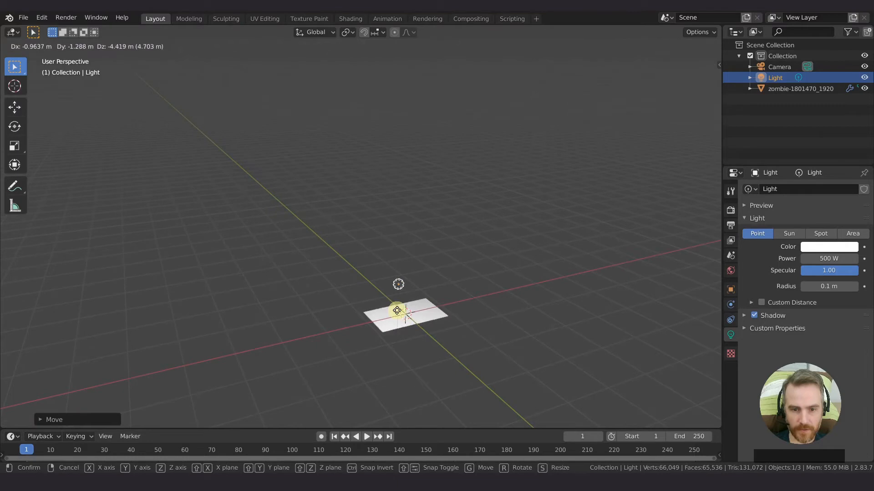
click(397, 310)
key(KP_7)
shift+middle_drag(318, 248, 385, 221)
scroll(385, 221, up, 8)
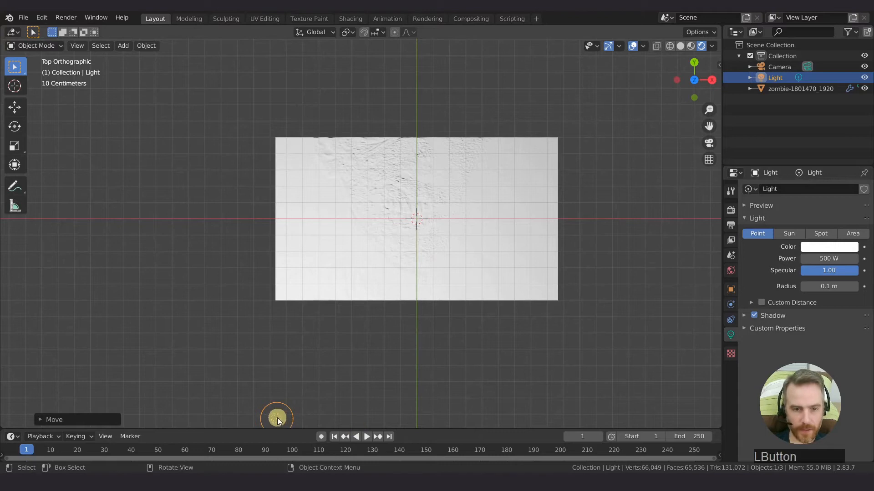
Move the light over the left part of the plane and set its power to 50 W.
key(g)
click(341, 216)
click(828, 257)
text(50)
key(Return)
Move the light outside the plane's left edge to light the relief from the side.
scroll(571, 216, up, 3)
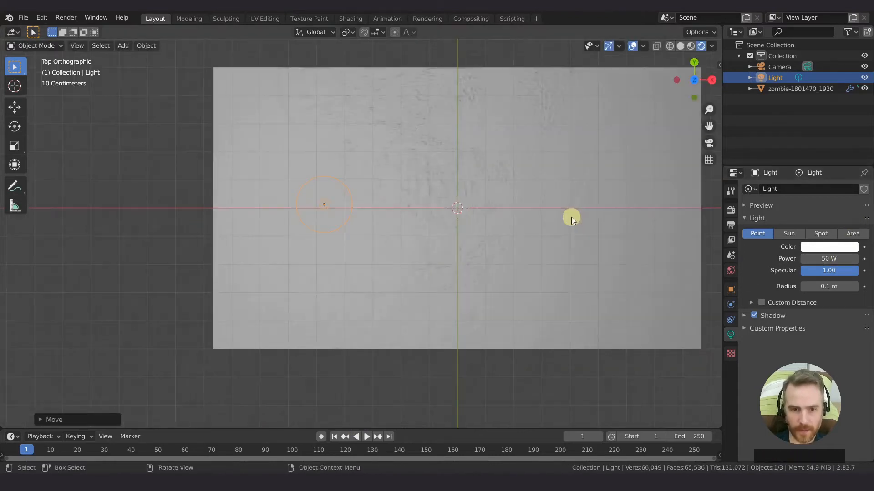
key(g)
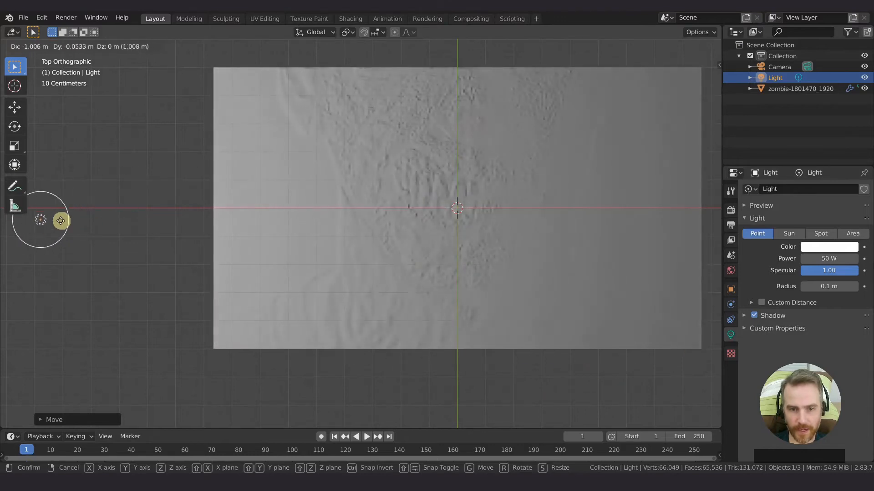
click(140, 192)
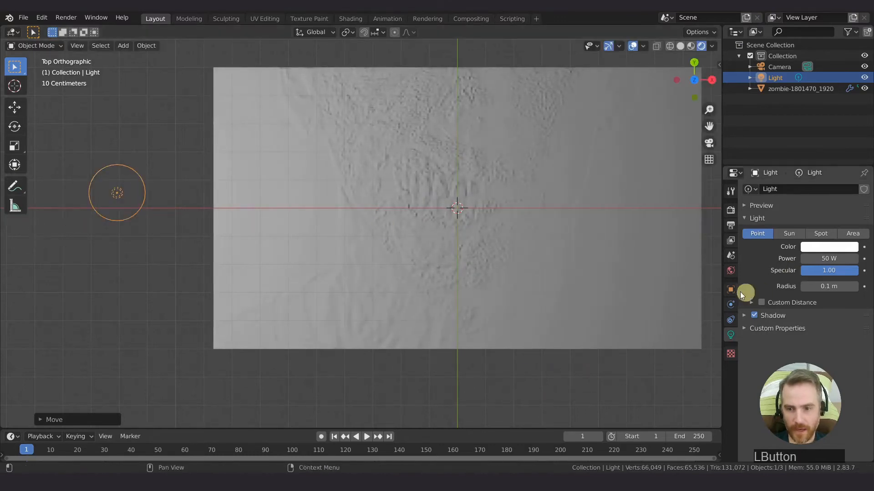
Increase the zombie plane's Displace strength to 0.020.
scroll(360, 232, up, 2)
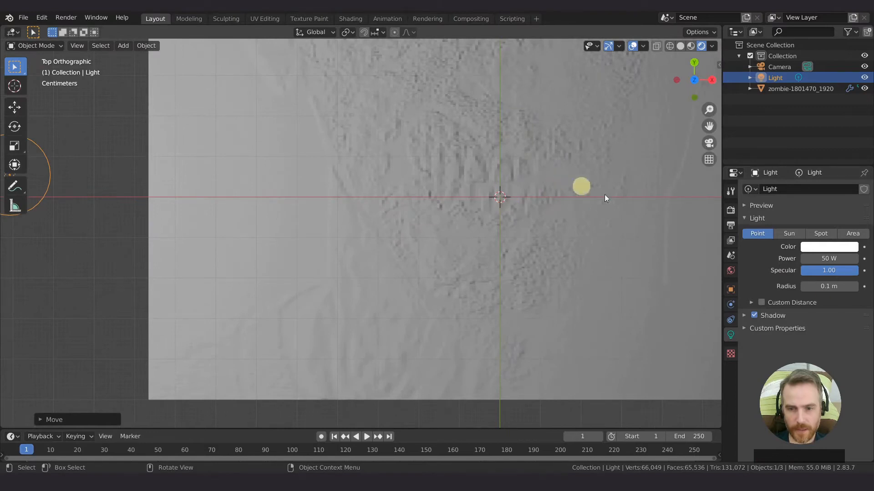
click(549, 217)
click(731, 304)
shift+click(835, 342)
shift+drag(839, 346, 837, 343)
scroll(422, 231, down, 3)
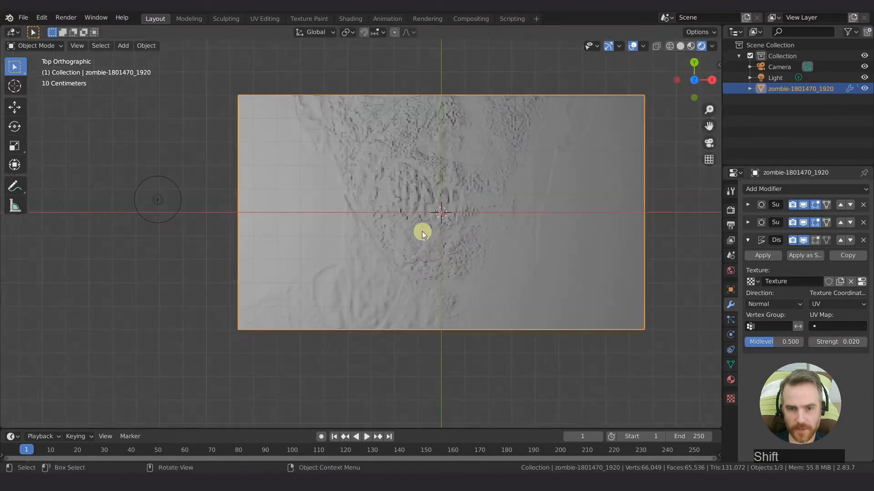
Reposition the light beside the plane at about X -1.17 m, Y -0.02 m.
click(157, 204)
key(g)
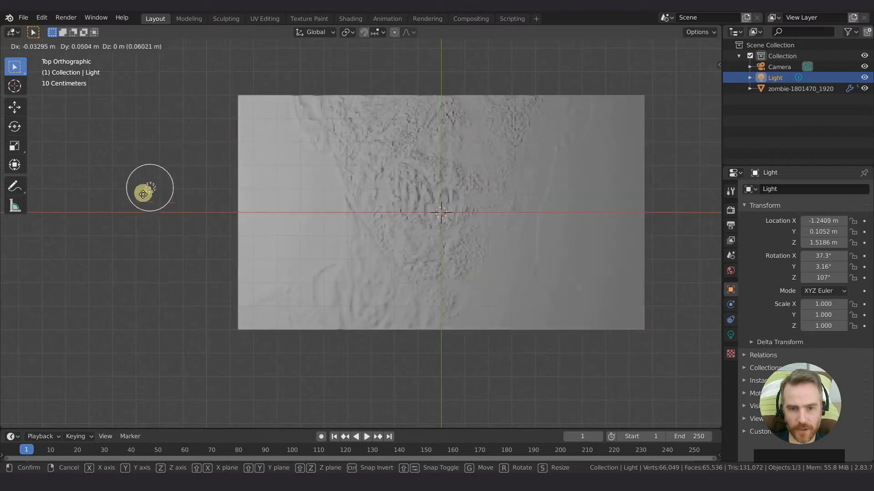
click(161, 220)
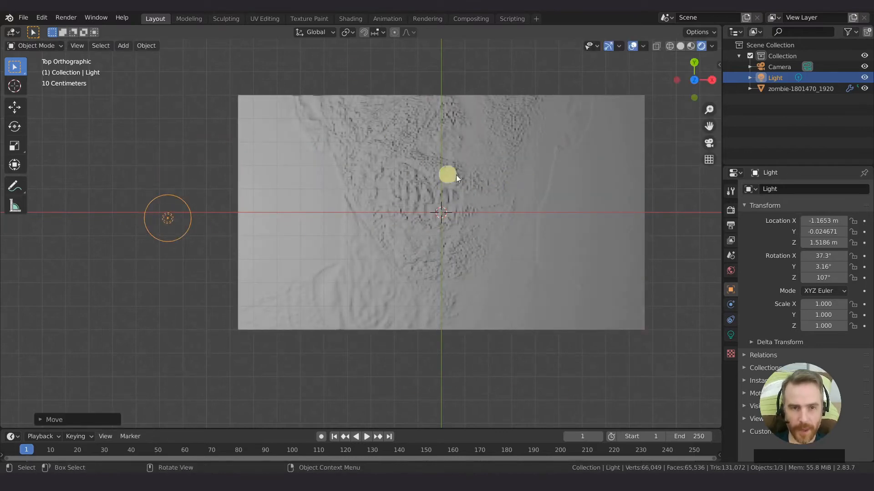
Switch to the Shading workspace and frame the zombie plane from the top.
click(355, 19)
key(KP_7)
scroll(440, 156, up, 12)
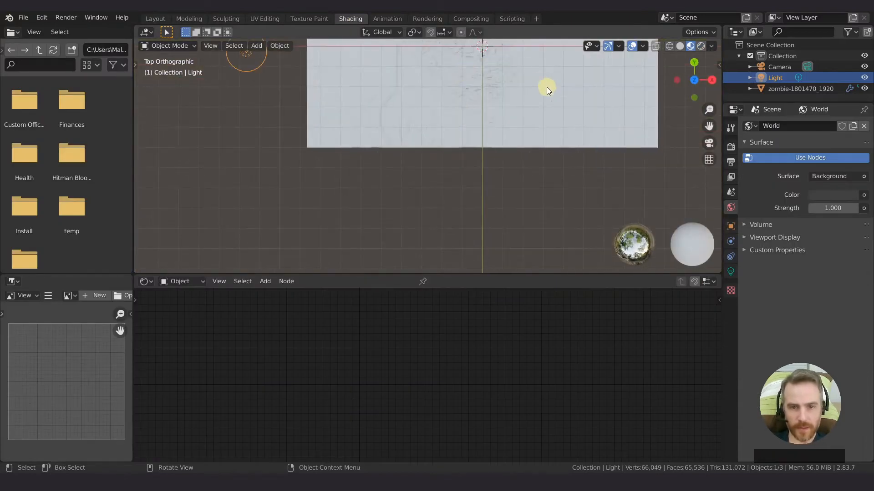
shift+middle_drag(534, 77, 493, 171)
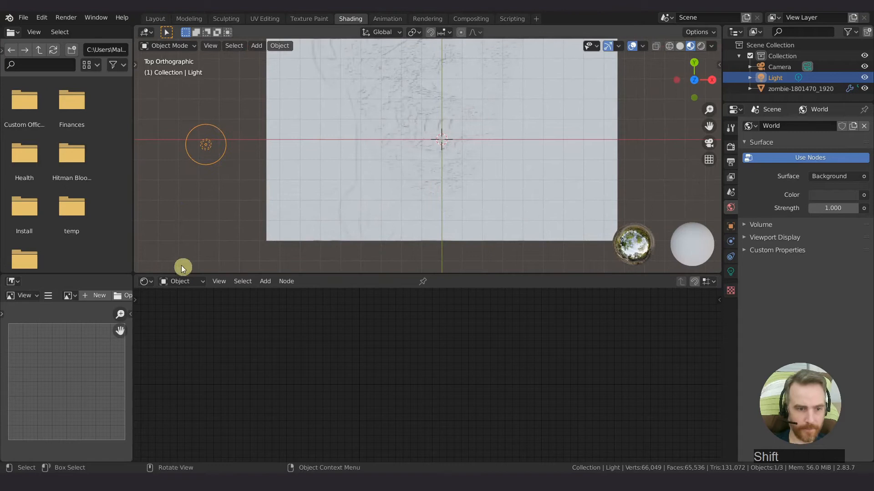
Join the file browser area into the Image Editor and widen it.
drag(134, 245, 160, 204)
click(205, 232)
scroll(128, 195, up, 3)
scroll(128, 194, down, 3)
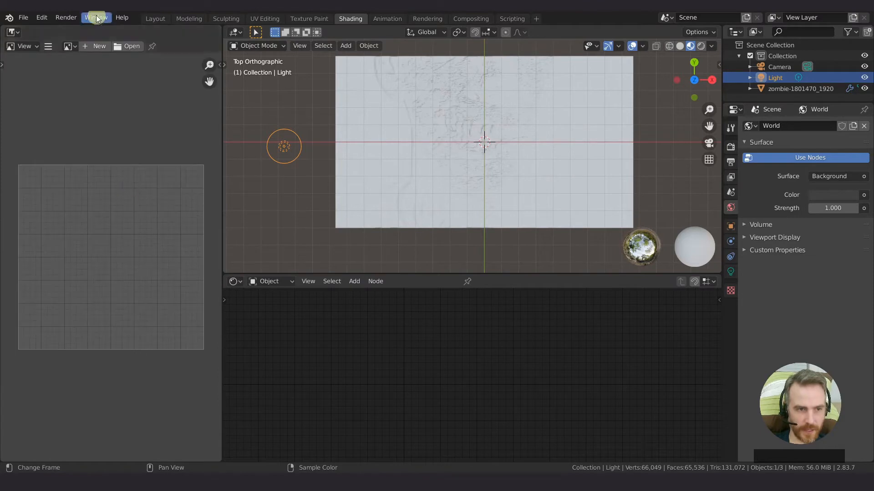
Display the zombie-1801470_1920 image in the Image Editor and fit it to the view.
click(69, 46)
click(76, 83)
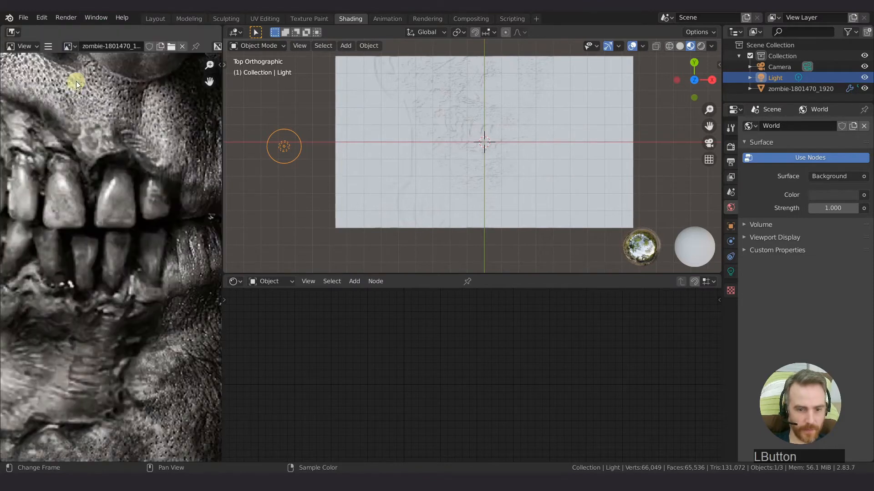
scroll(140, 244, down, 6)
scroll(140, 244, up, 1)
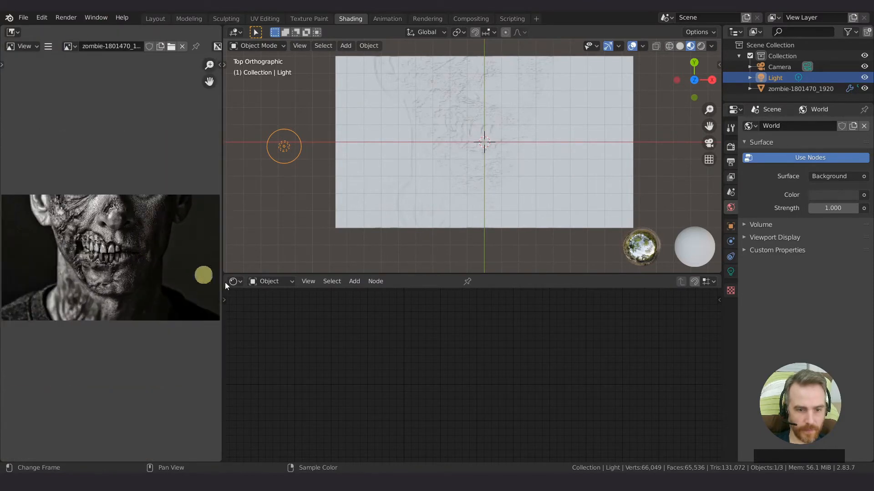
Select the zombie plane to bring up its material nodes, and display the zombie image's properties in the Image Editor.
click(471, 180)
middle_drag(479, 372, 571, 423)
scroll(572, 424, down, 2)
key(n)
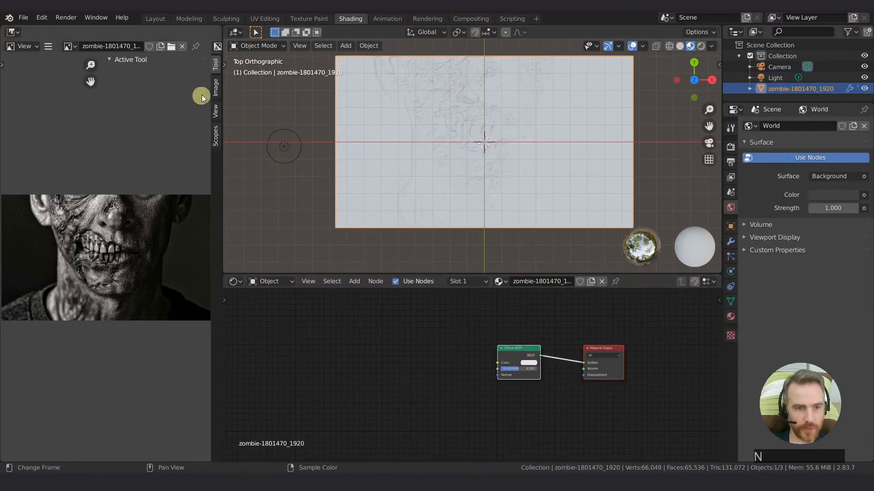
click(215, 86)
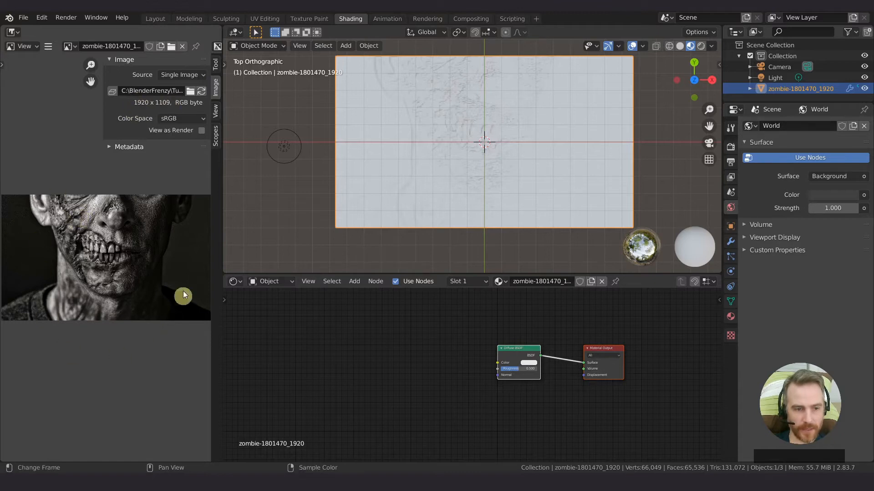
Add an Image Texture node to the zombie plane's material, beside the Diffuse BSDF.
click(380, 348)
key(shift+a)
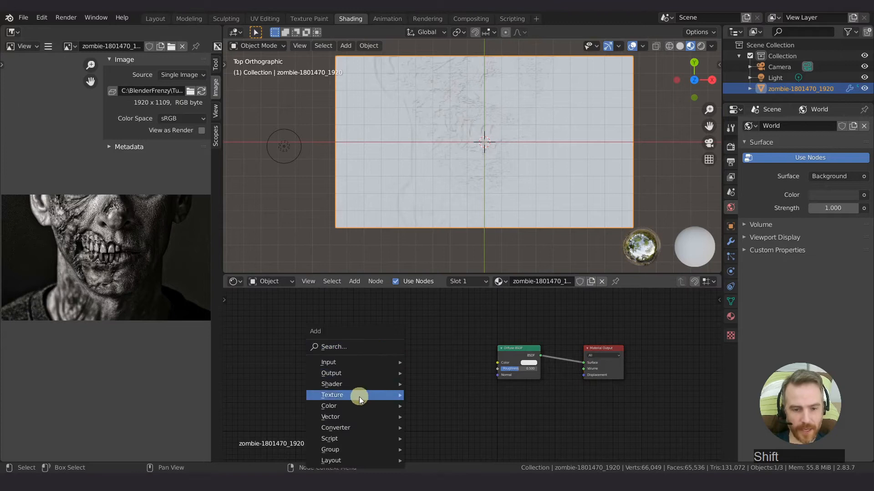
mouse_move(359, 395)
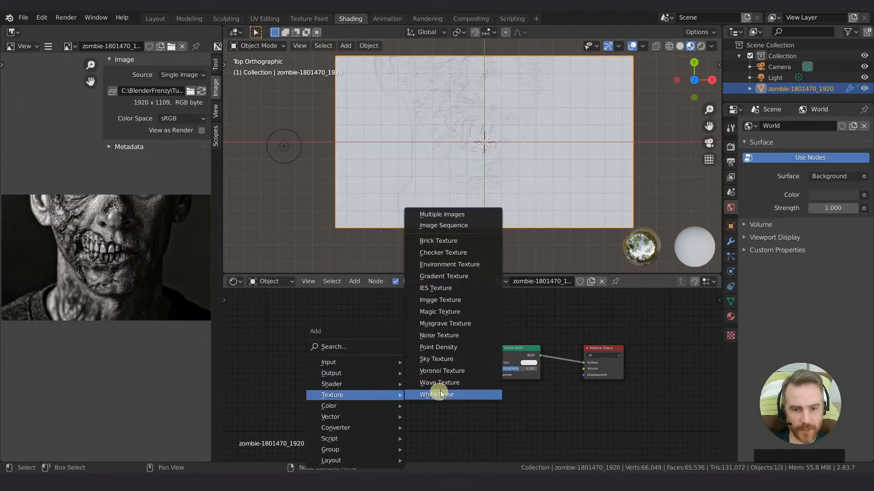
click(454, 301)
click(353, 336)
Create a new image in the Image Texture node named Normal, 1920 x 1109 px, without alpha.
scroll(353, 337, up, 3)
click(344, 340)
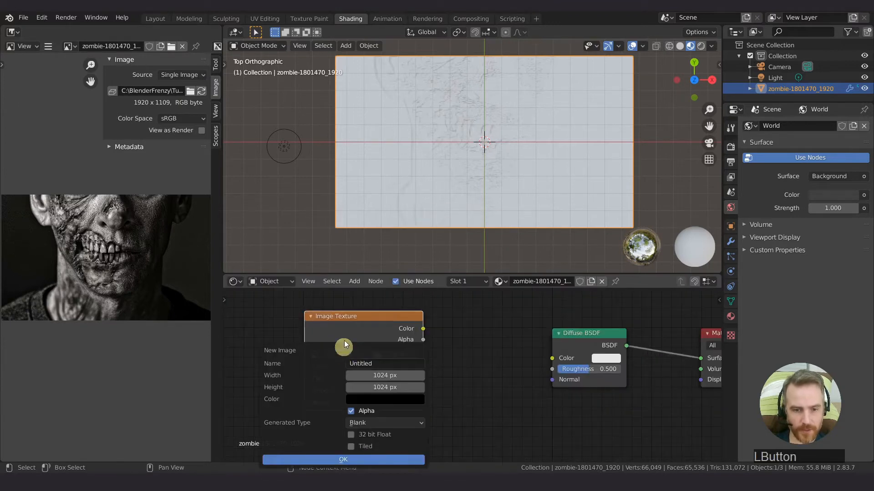
click(383, 363)
text(Normal)
click(351, 411)
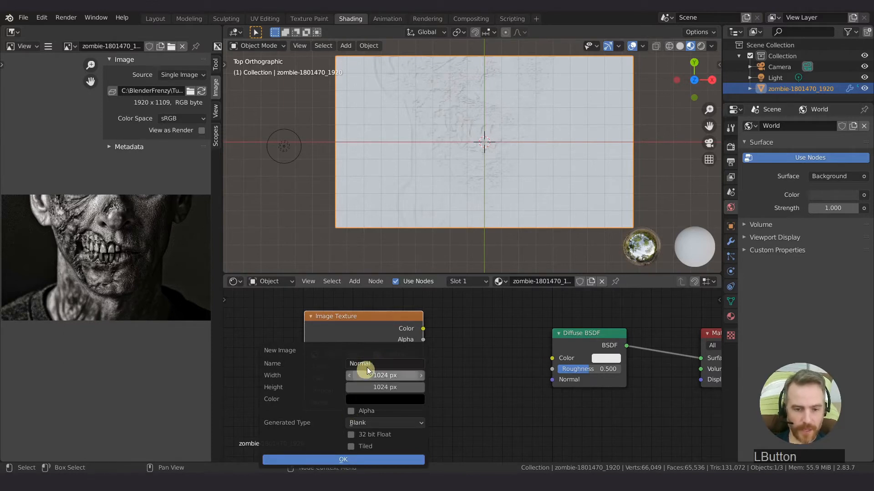
click(379, 375)
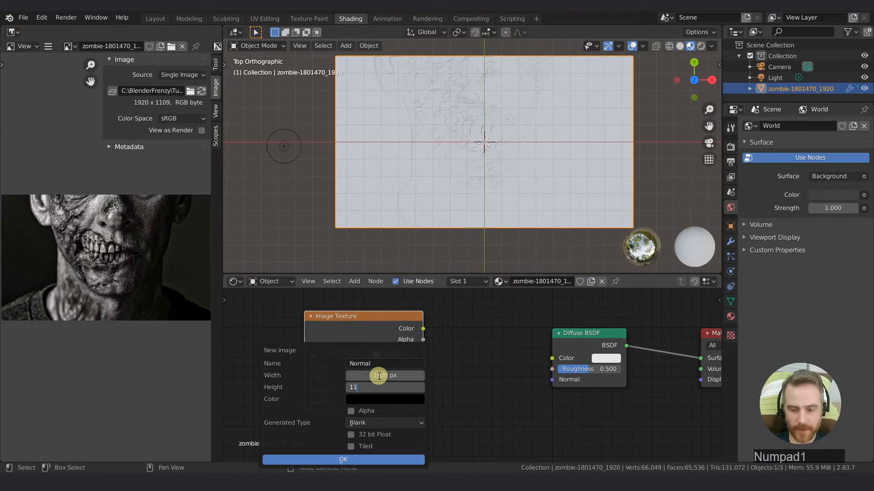
key(Return)
click(344, 460)
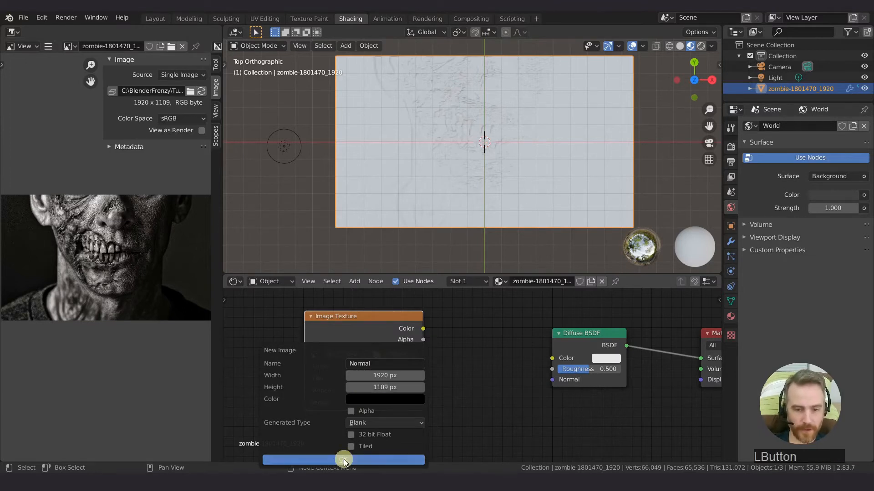
Reposition the Normal texture node beside the Diffuse BSDF and hide the Image Editor's sidebar.
key(Home)
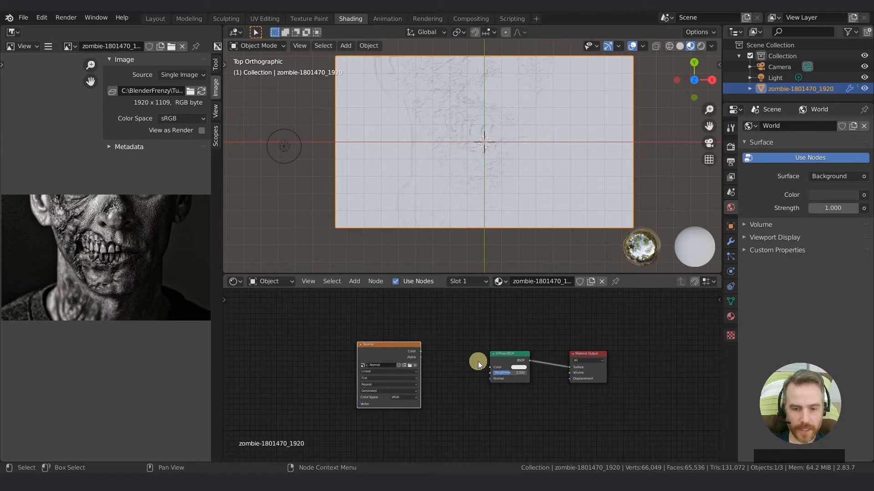
middle_drag(426, 354, 339, 356)
drag(339, 356, 349, 340)
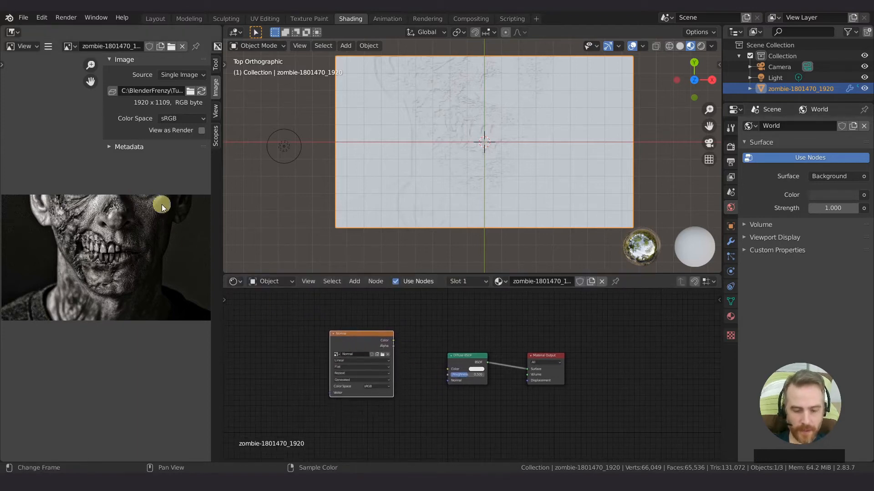
key(n)
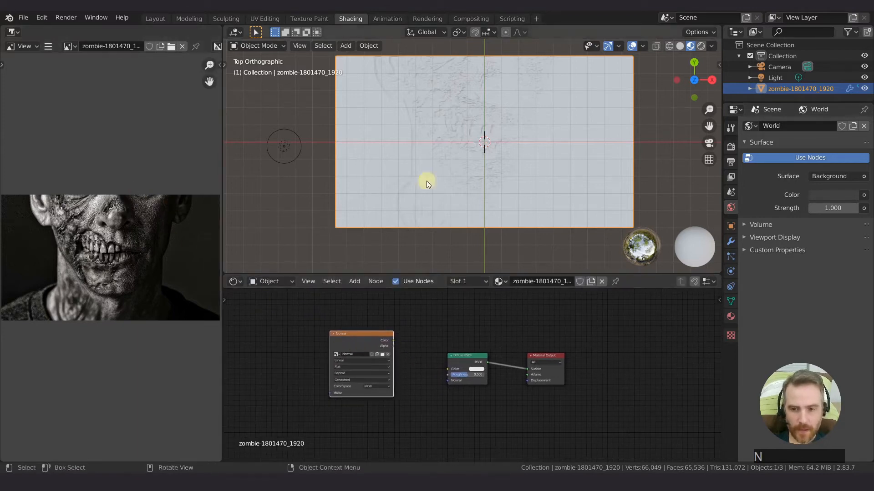
Show the zombie plane in rendered shading and set the render engine to Cycles.
click(700, 46)
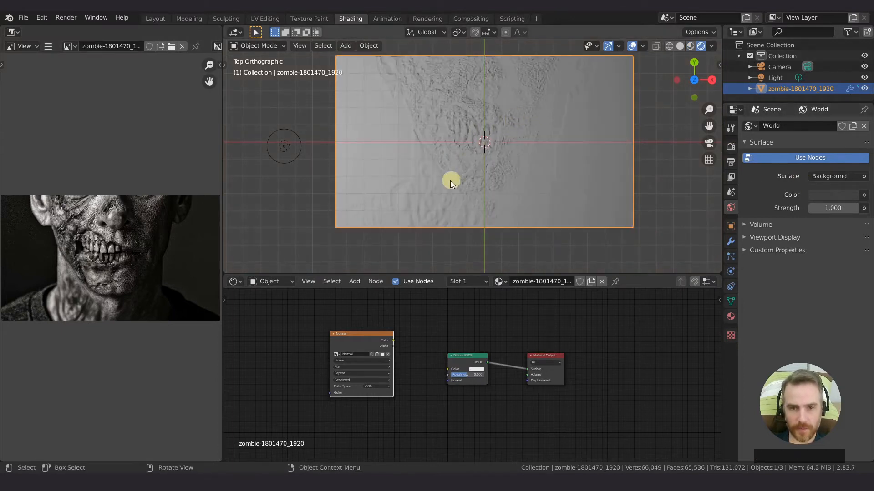
click(730, 128)
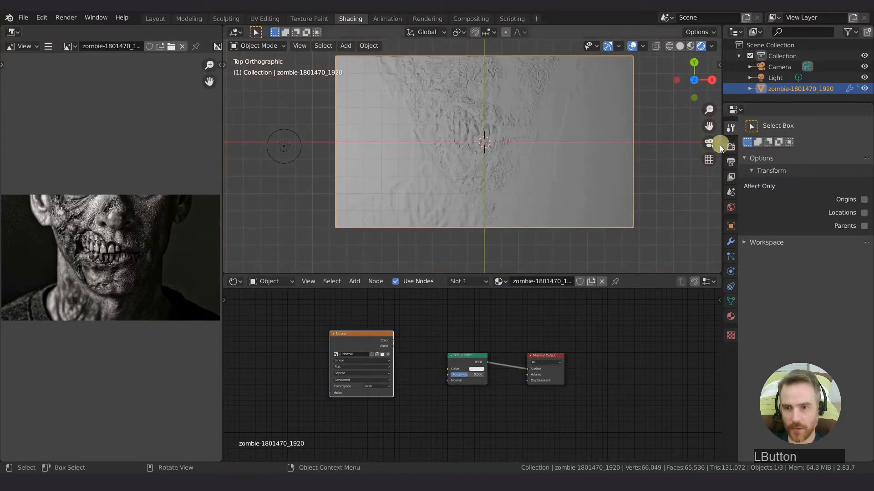
click(729, 147)
click(835, 127)
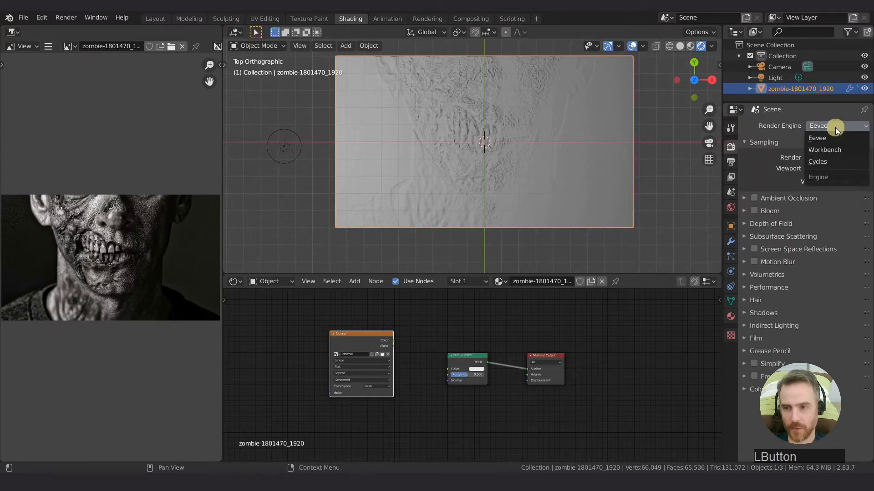
click(820, 168)
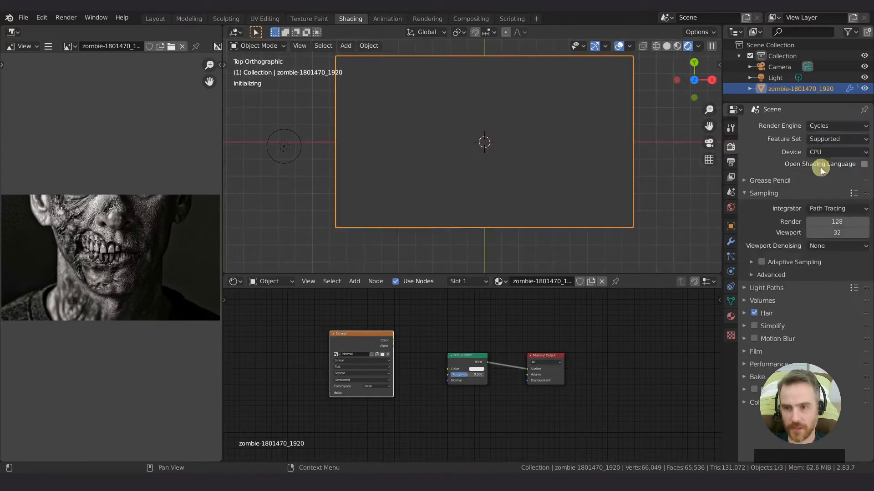
Expand the bake settings and set the bake type to Normal.
click(755, 377)
scroll(755, 378, down, 6)
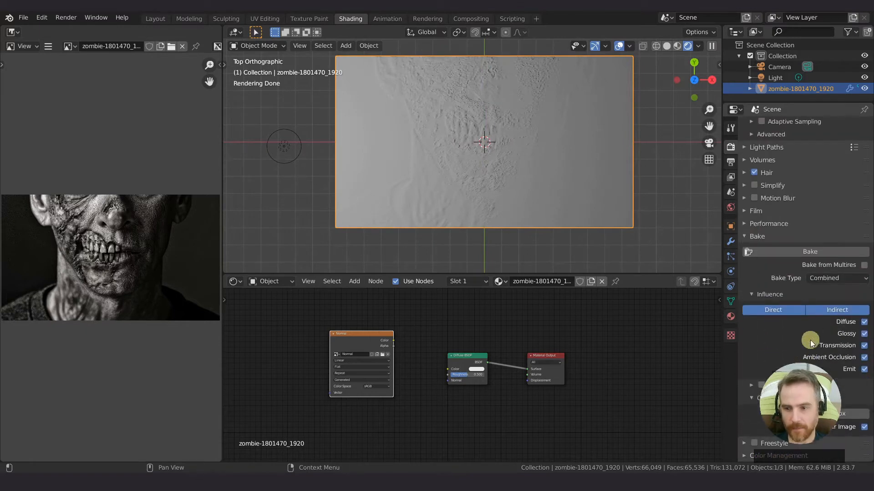
click(828, 283)
click(812, 326)
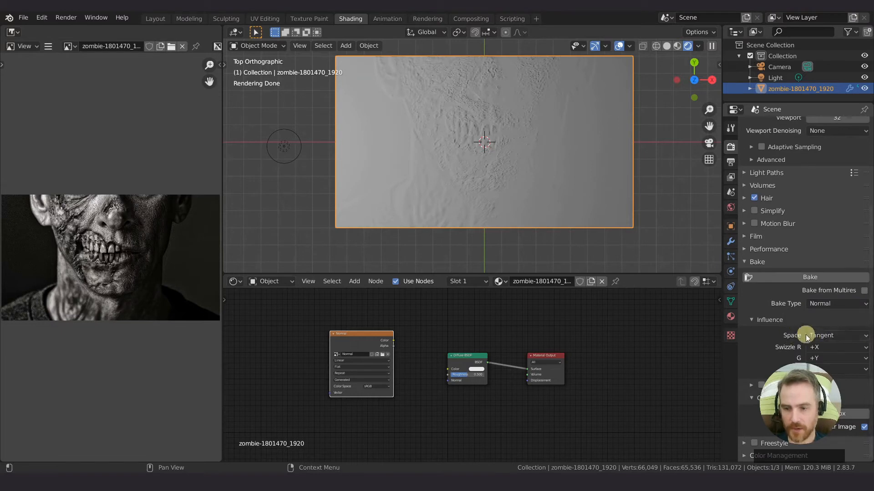
Bake the plane's normals into the Normal image with its texture node active, and inspect the baked map up close.
drag(354, 334, 375, 328)
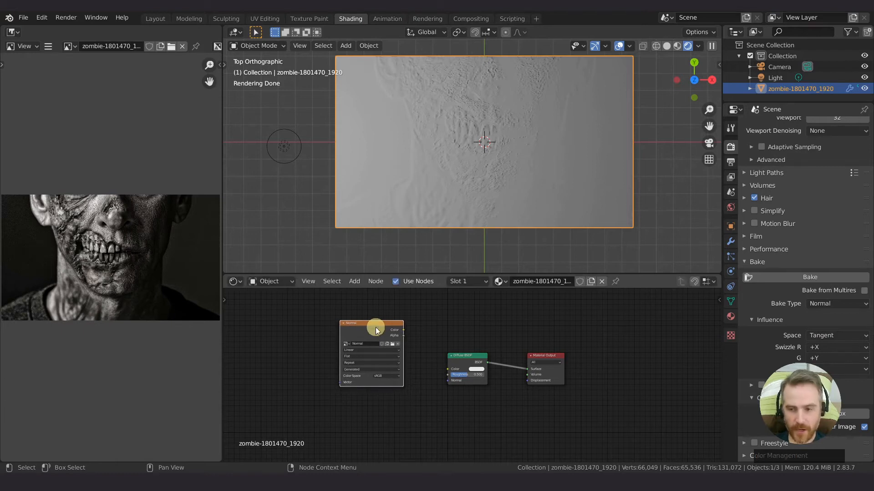
click(812, 277)
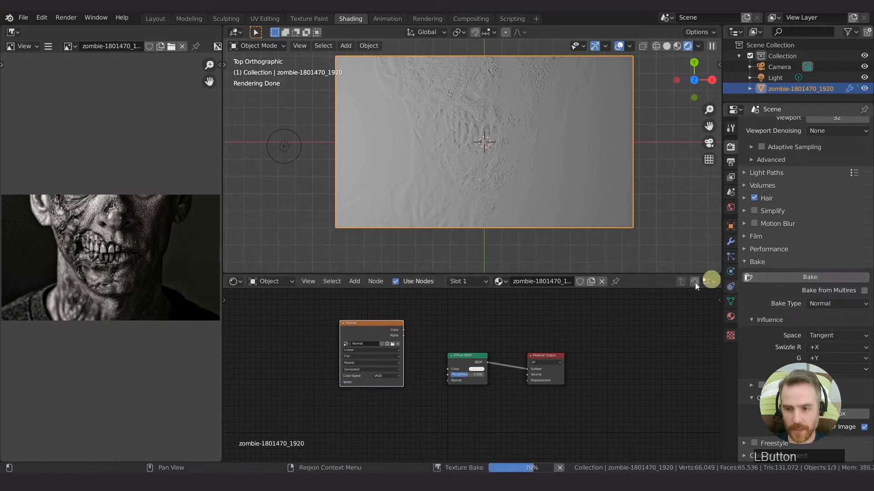
scroll(109, 230, up, 6)
scroll(112, 230, down, 5)
scroll(114, 230, up, 5)
scroll(127, 281, down, 4)
scroll(127, 280, down, 2)
Save the baked image as Normal.png in the Materials2 folder, in PNG format.
click(48, 46)
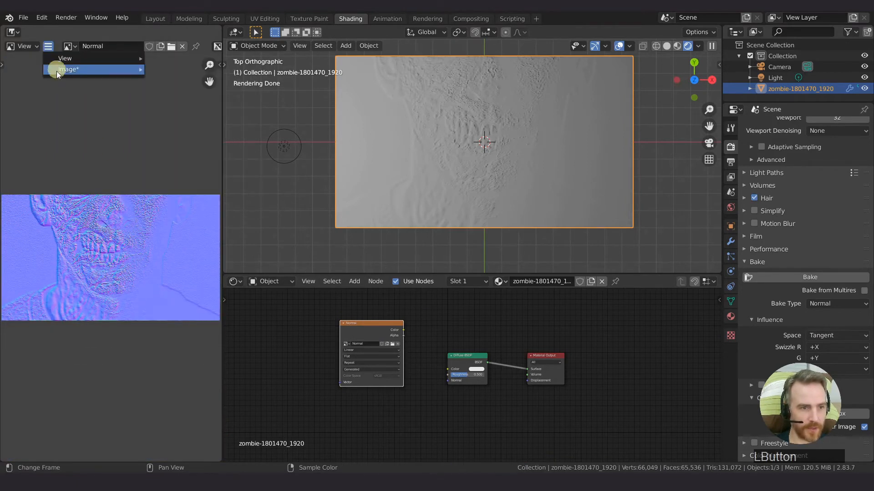
mouse_move(56, 71)
click(229, 154)
click(35, 370)
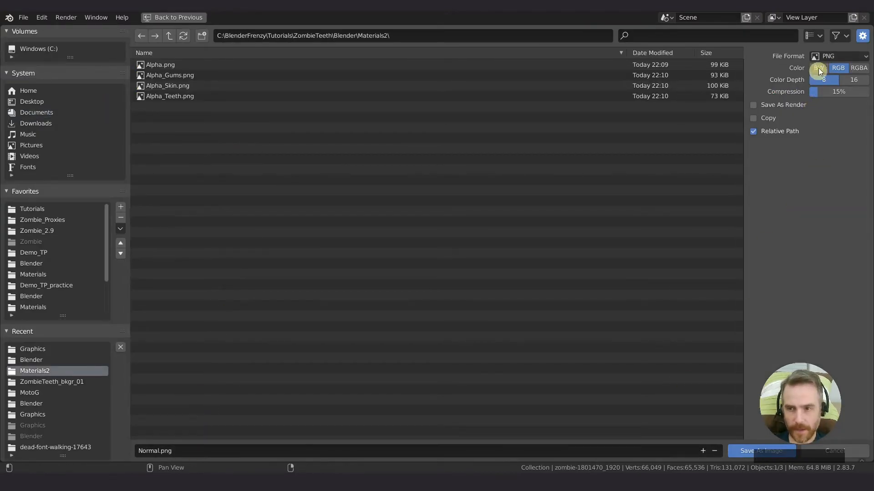
click(738, 455)
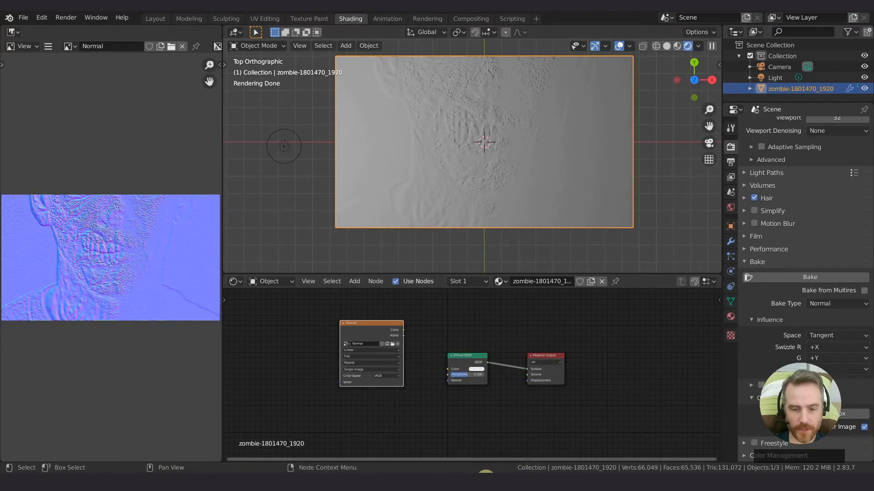
Switch to the other Blender window with the face footage and open its Shading workspace.
click(479, 481)
click(428, 445)
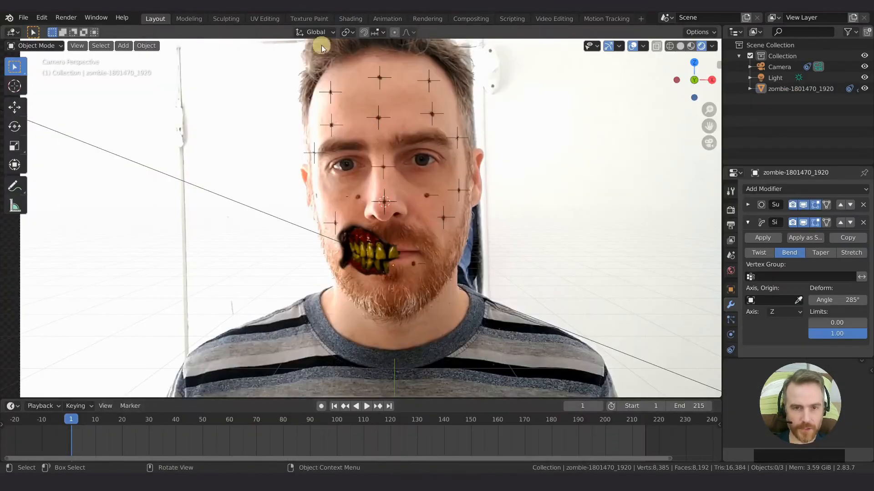
click(318, 19)
click(350, 19)
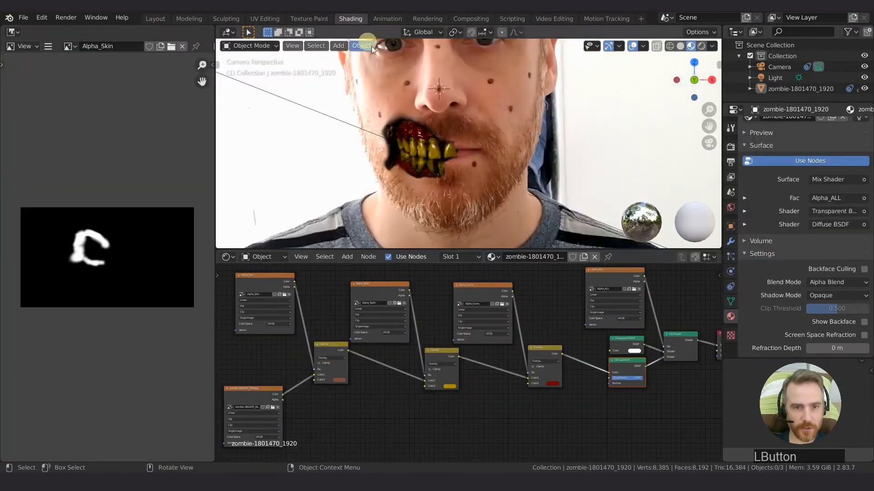
Add an Image Texture node below the last Overlay node in the tracked teeth material.
ctrl+middle_drag(523, 394, 495, 334)
drag(532, 328, 529, 345)
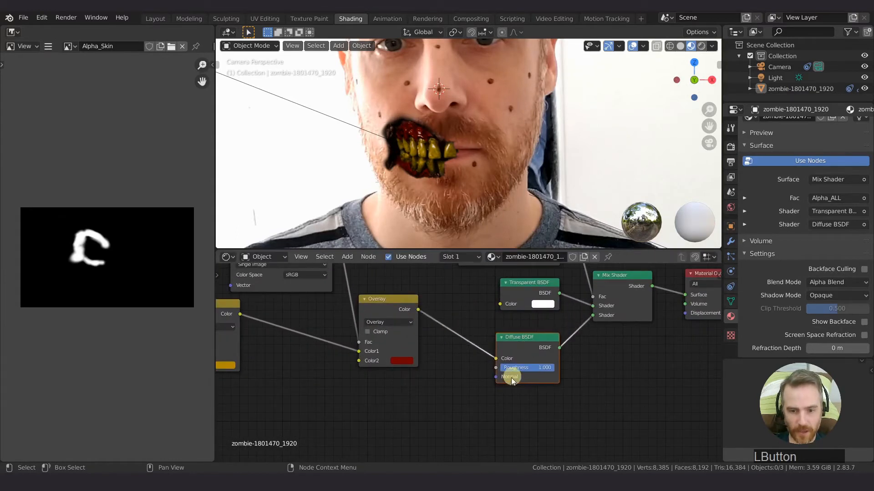
middle_drag(388, 406, 443, 386)
key(shift+a)
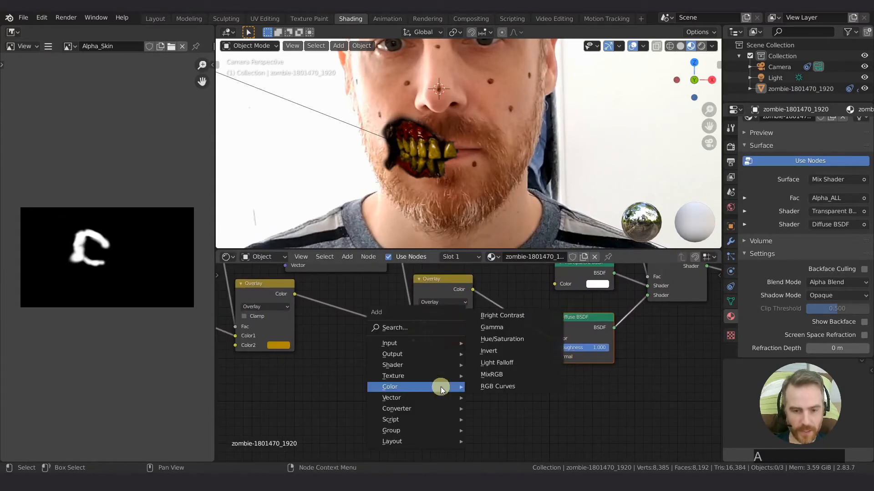
mouse_move(433, 375)
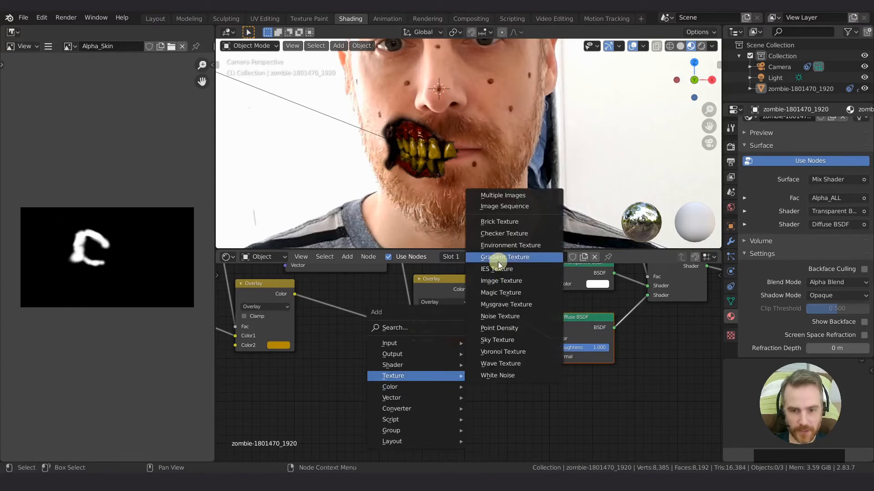
click(496, 282)
click(370, 361)
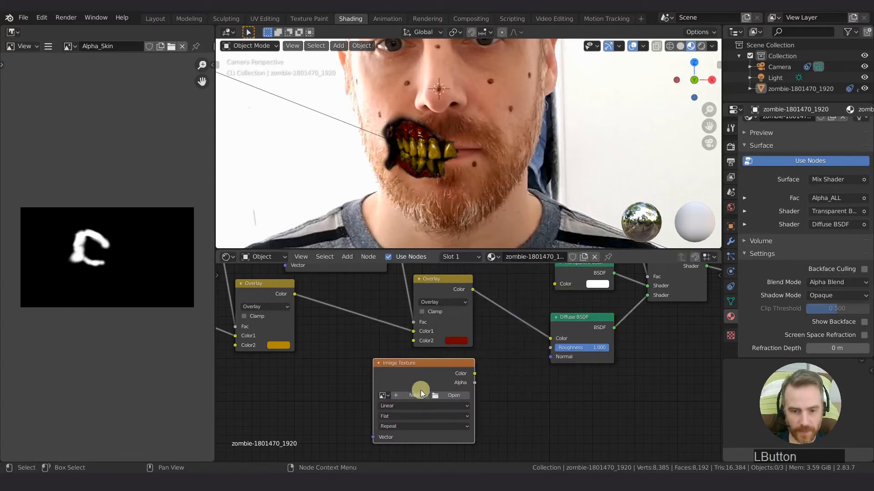
Load Normal.png from the Materials2 folder into the new node and connect its color to the Diffuse BSDF's normal input.
click(456, 395)
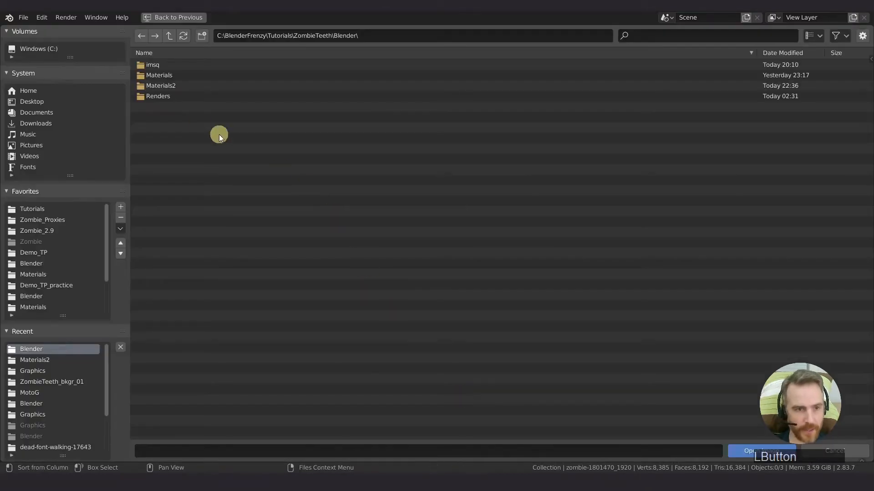
click(160, 87)
double_click(172, 106)
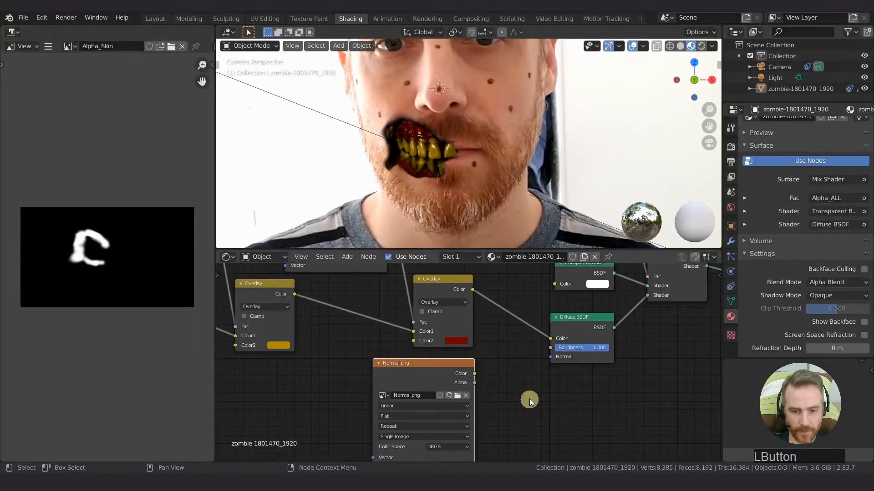
middle_drag(529, 399, 470, 391)
mouse_move(427, 365)
mouse_down()
mouse_move(518, 343)
mouse_move(510, 348)
mouse_up()
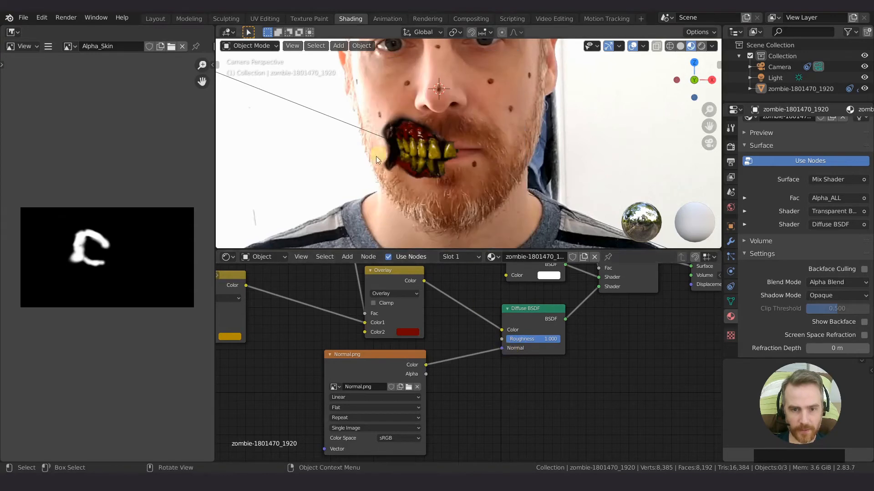
Insert a Normal Map node between the Normal.png texture and the Diffuse BSDF.
middle_drag(507, 383, 525, 374)
drag(438, 363, 356, 377)
key(shift+a)
mouse_move(394, 403)
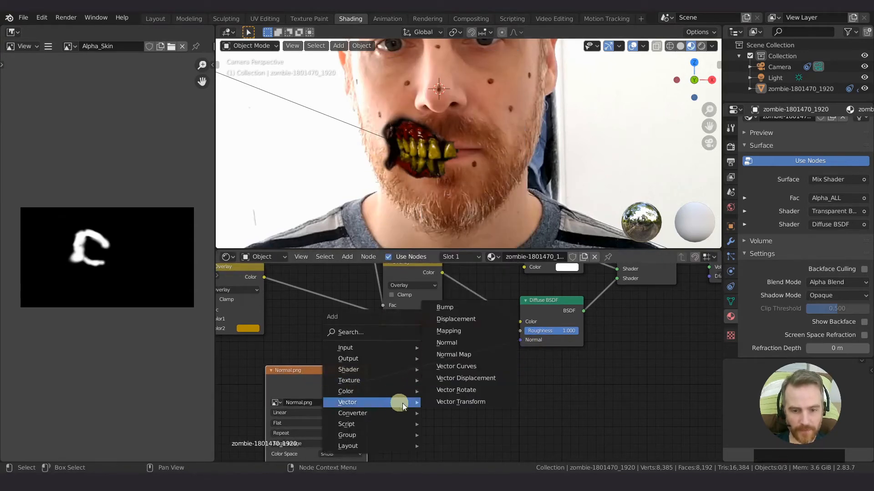
click(466, 355)
click(422, 347)
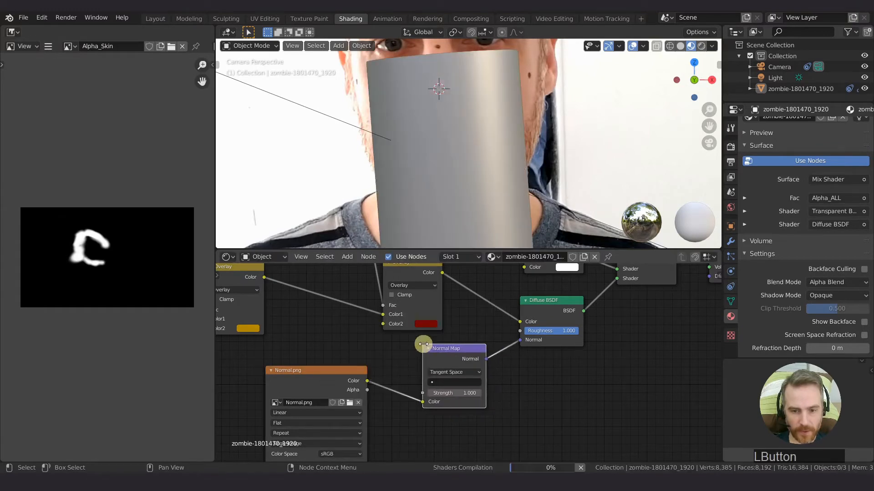
Set the Normal Map node's strength to 0.5 and check the teeth up close.
middle_drag(584, 390, 634, 389)
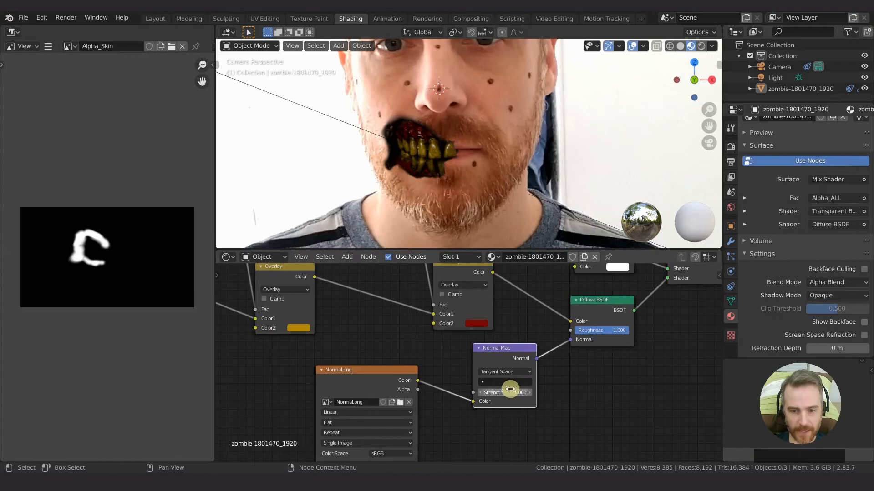
drag(514, 393, 472, 384)
scroll(432, 142, up, 2)
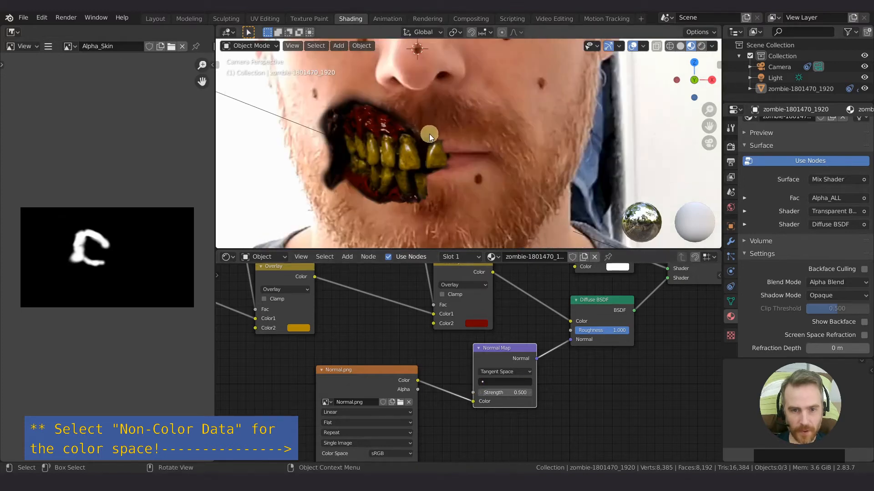
Try a Normal Map strength of 1.2 on the teeth up close, and return it to 0.5.
click(530, 393)
click(530, 393)
click(530, 393)
click(530, 393)
click(529, 393)
click(530, 393)
click(529, 393)
scroll(392, 168, up, 3)
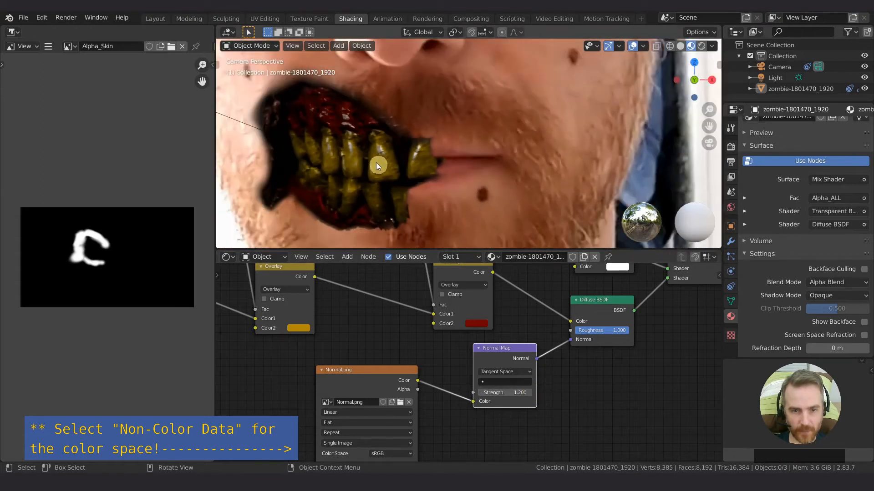
click(480, 392)
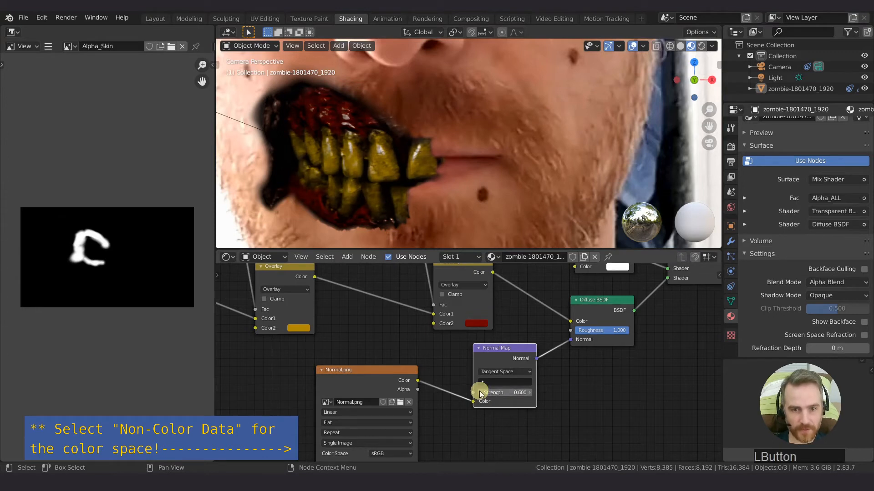
scroll(356, 142, down, 2)
scroll(406, 127, down, 3)
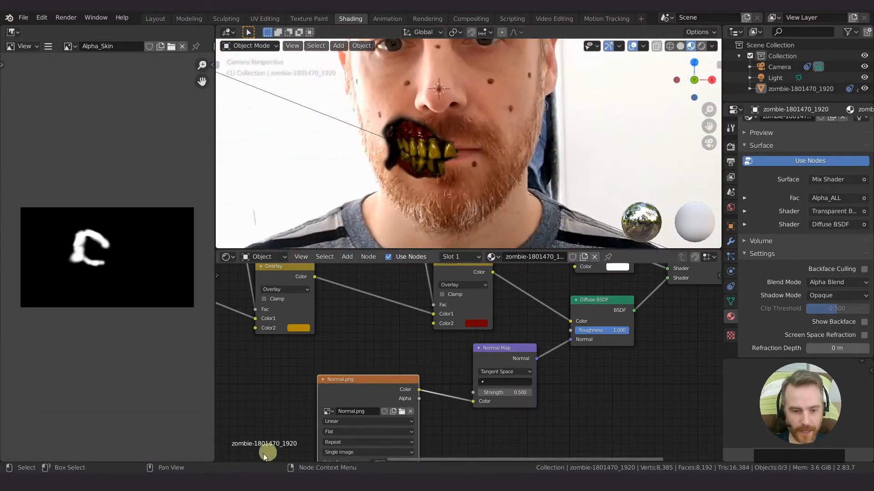
Split off a timeline area below the node editor and scrub to frame 62 to check the tracked teeth.
drag(215, 459, 231, 421)
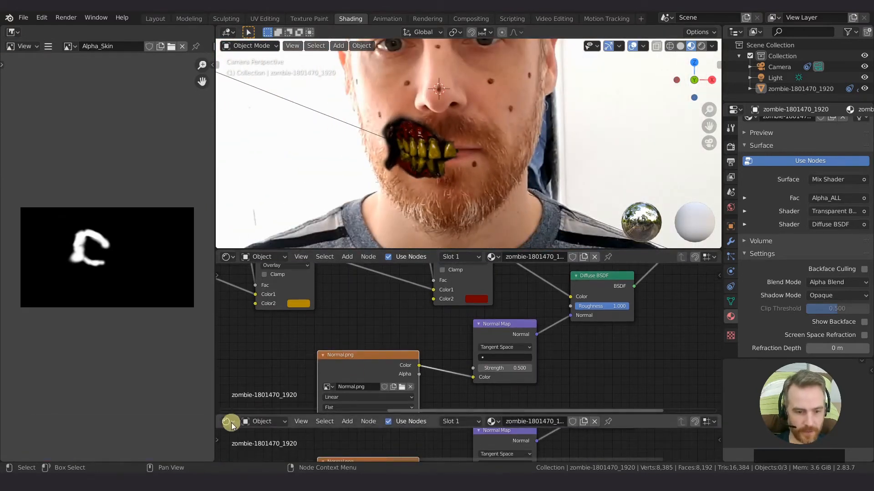
click(231, 422)
click(368, 340)
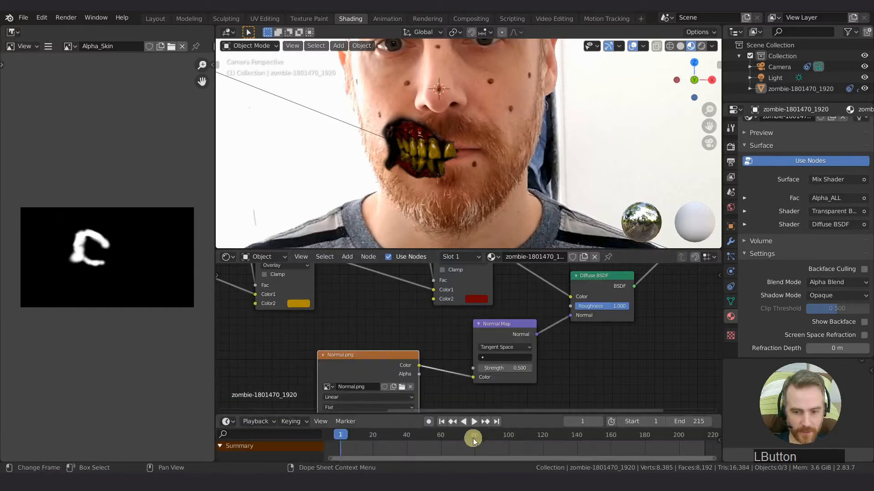
drag(326, 445, 530, 433)
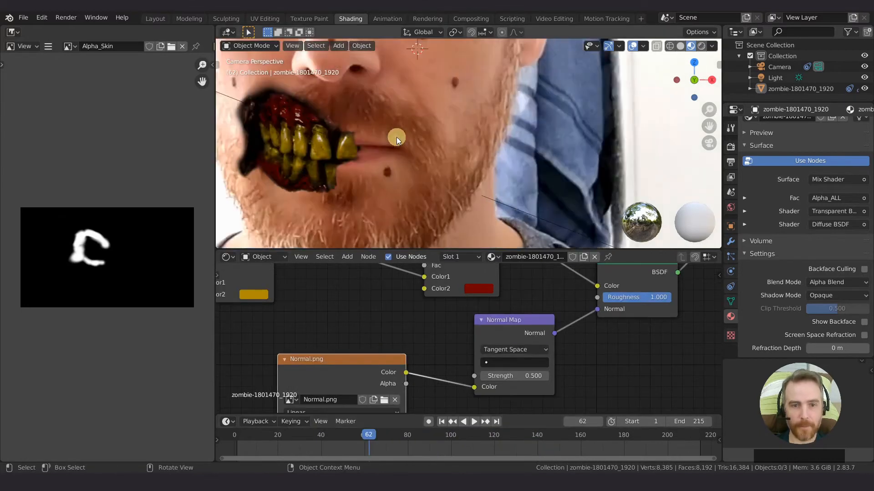
shift+middle_drag(359, 132, 474, 140)
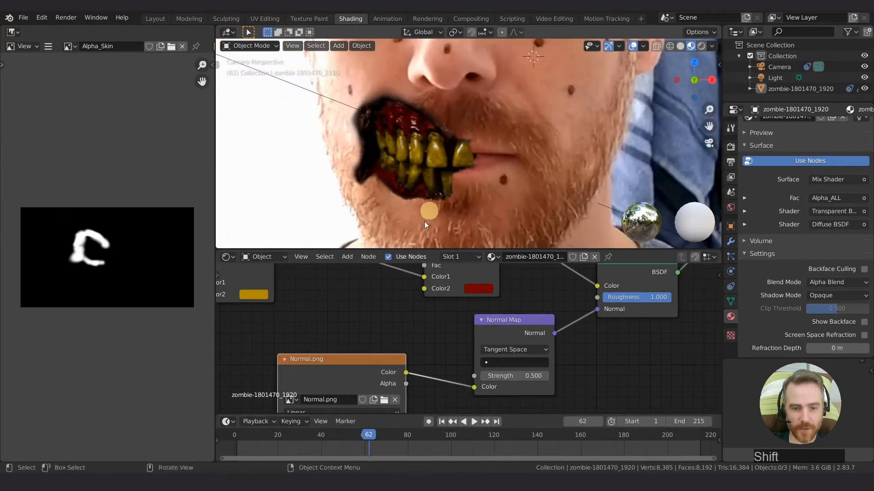
Set the Normal.png texture's color space to Non-Color.
middle_drag(446, 339, 446, 402)
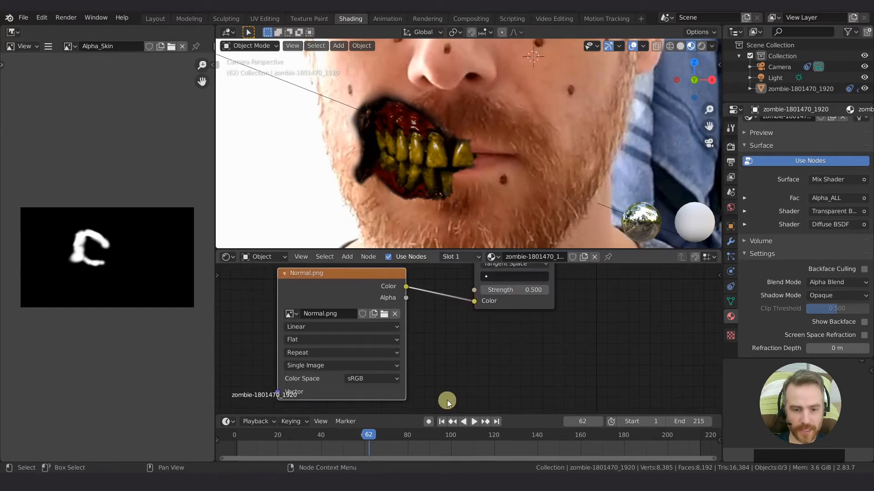
click(363, 379)
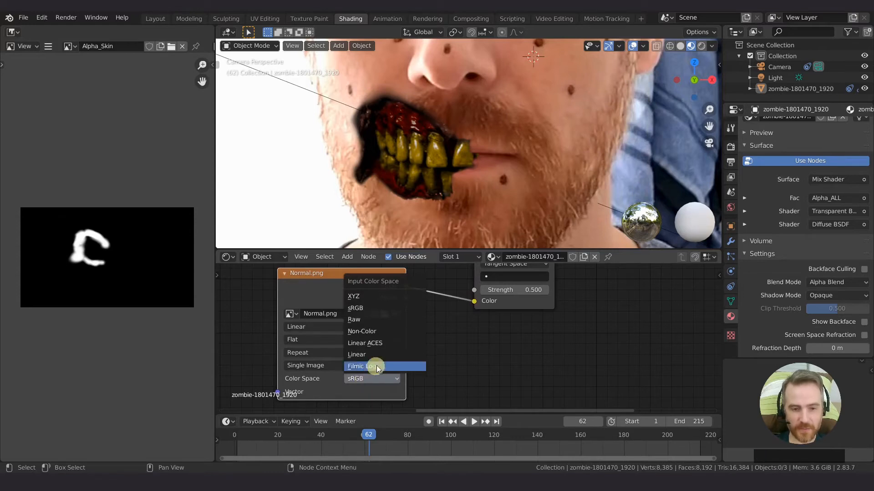
click(383, 332)
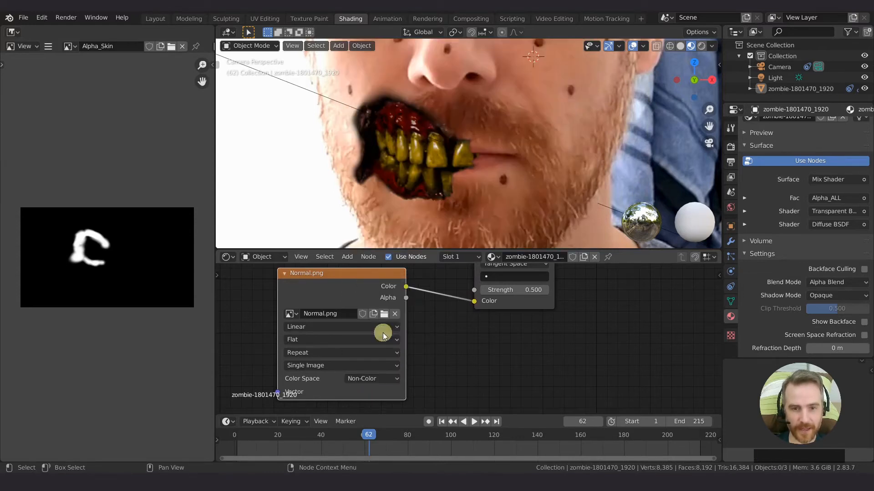
Try a Normal Map strength of 1.7, adjust it further and inspect the teeth.
middle_drag(554, 332, 497, 388)
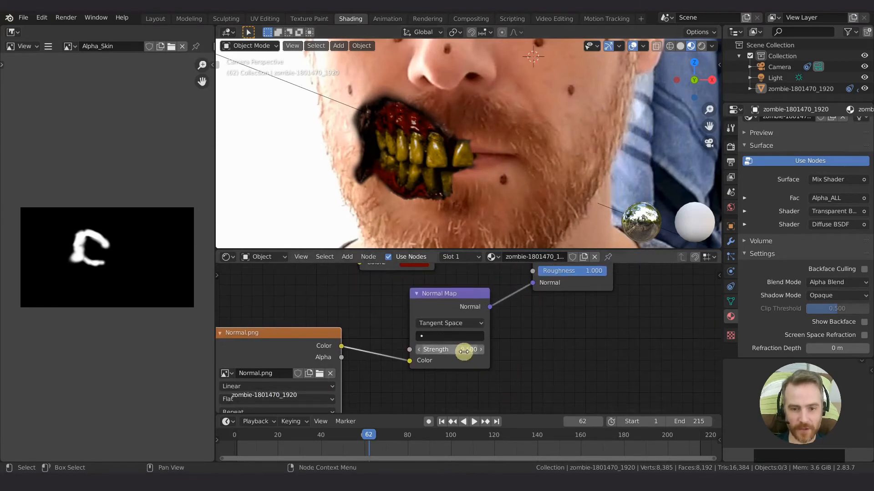
drag(452, 349, 450, 352)
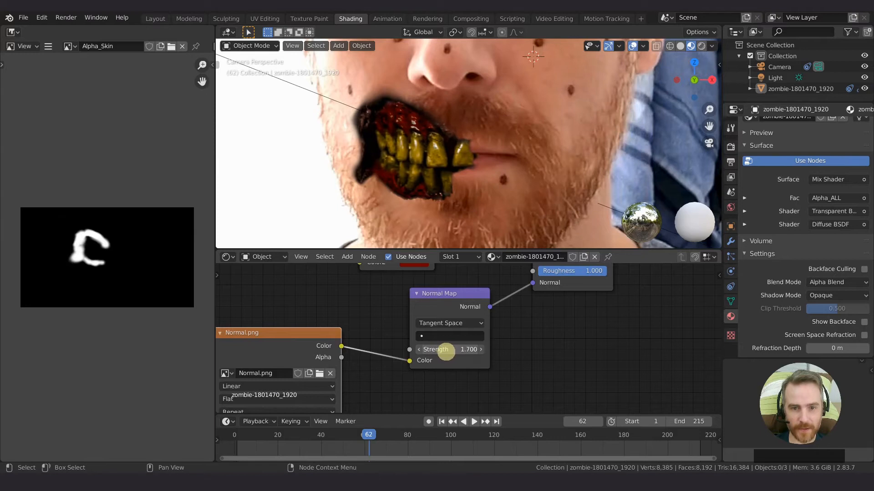
drag(443, 351, 468, 348)
scroll(435, 208, up, 6)
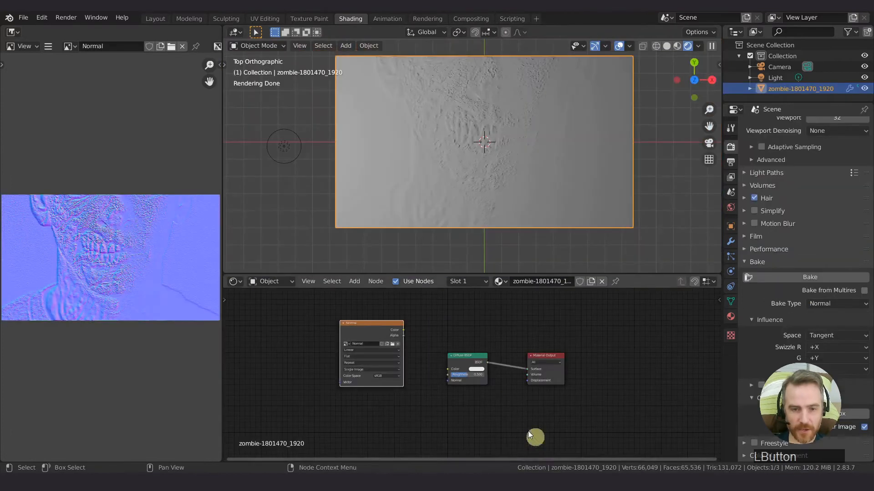
Switch to the Blender file with the displaced zombie mesh, inspect its blocky normal map and shade the mesh smooth.
scroll(123, 239, up, 10)
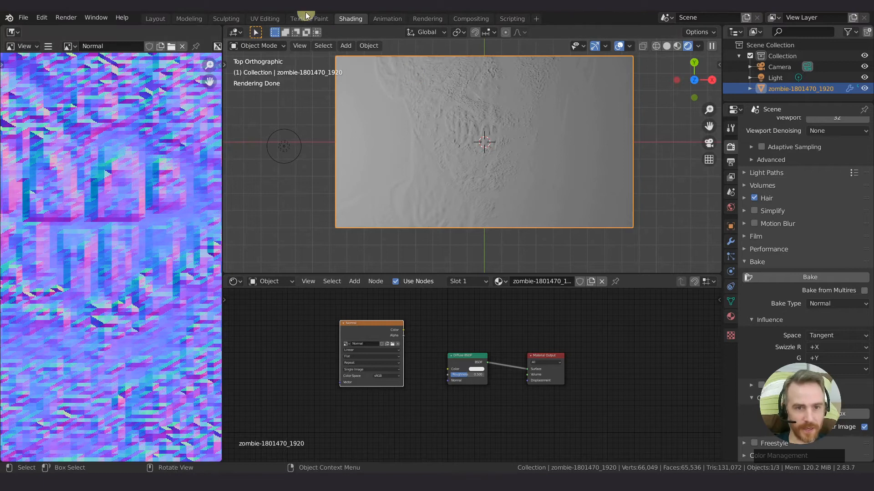
click(155, 20)
scroll(453, 200, up, 8)
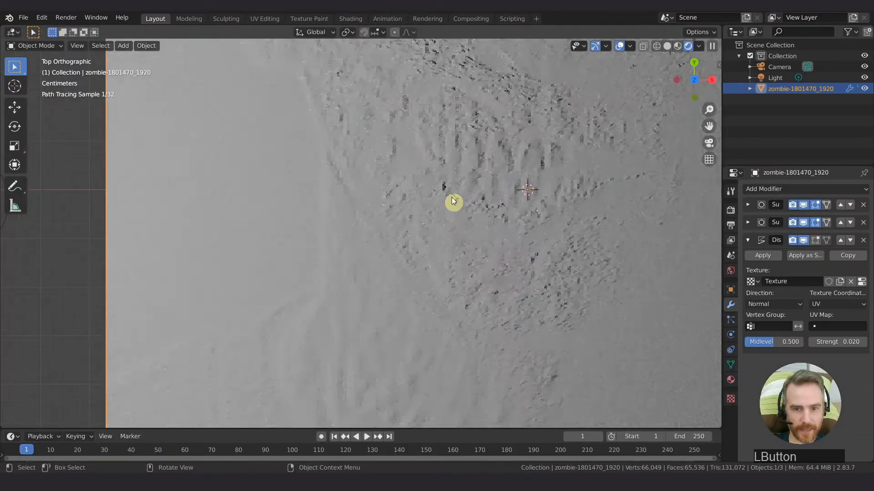
click(678, 46)
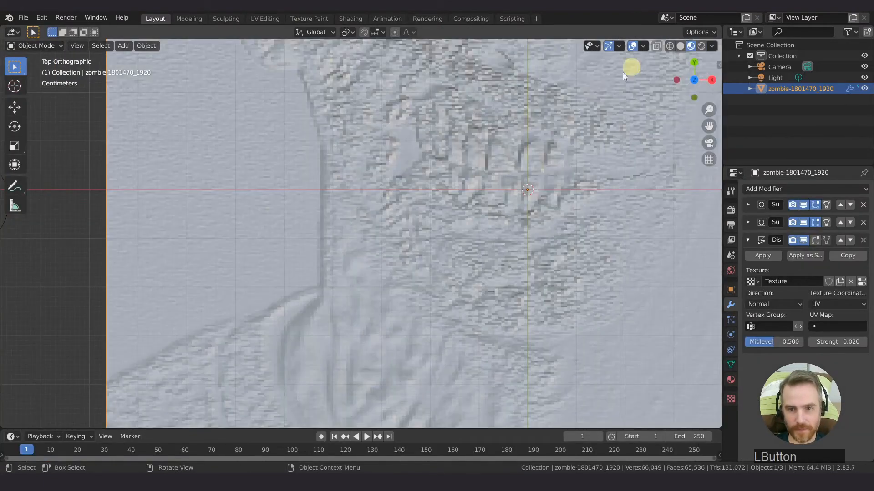
scroll(503, 154, down, 2)
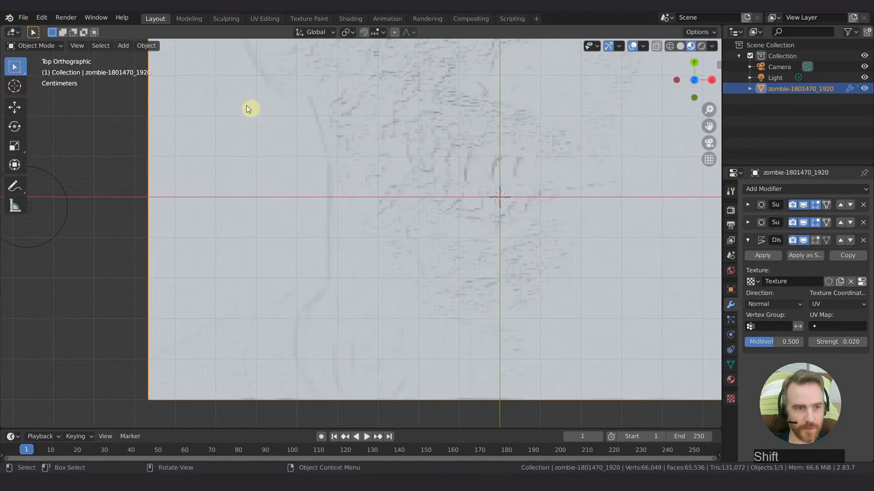
click(152, 46)
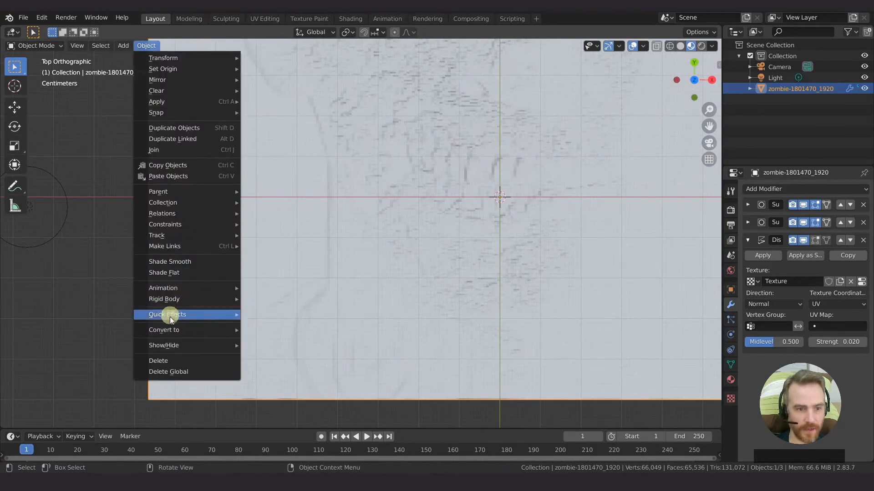
click(182, 262)
Examine the smooth-shaded zombie mesh up close, using rendered viewport shading.
scroll(555, 152, up, 4)
scroll(553, 155, down, 2)
shift+middle_drag(564, 152, 436, 249)
scroll(436, 246, up, 4)
scroll(436, 245, down, 3)
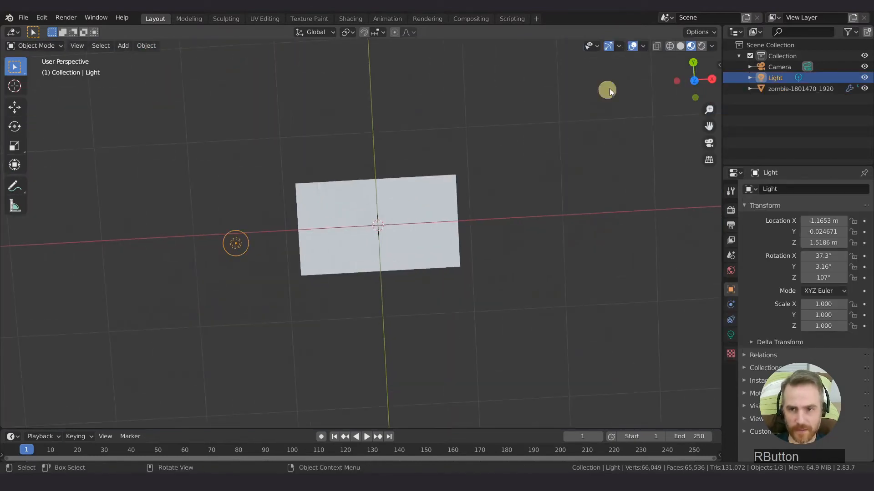
click(699, 46)
scroll(345, 205, up, 5)
mouse_move(372, 199)
shift+middle_down()
mouse_move(398, 232)
mouse_move(429, 234)
mouse_move(471, 262)
shift+middle_up()
Re-bake the Normal map from the smooth-shaded zombie mesh and inspect the teeth in the baked image.
click(350, 18)
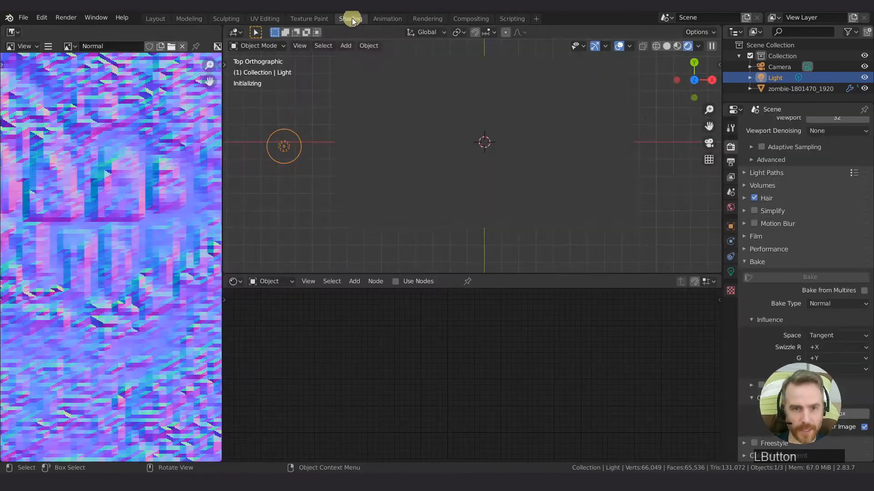
scroll(126, 220, down, 4)
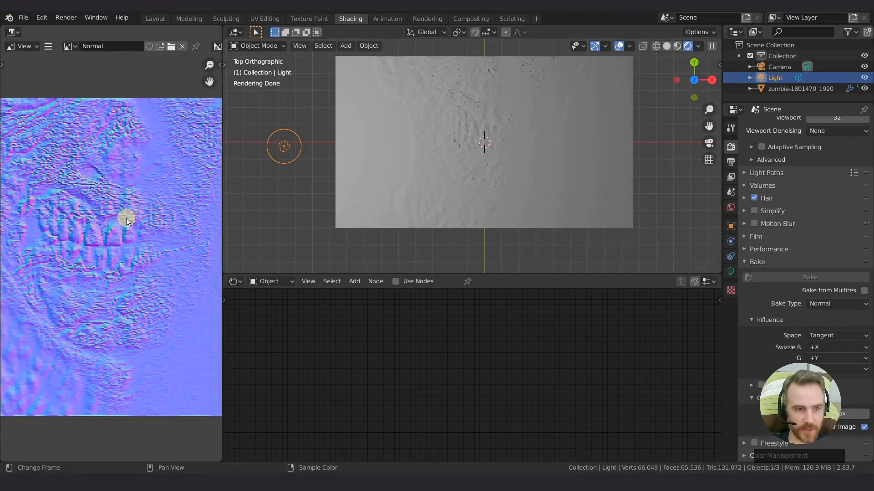
click(476, 164)
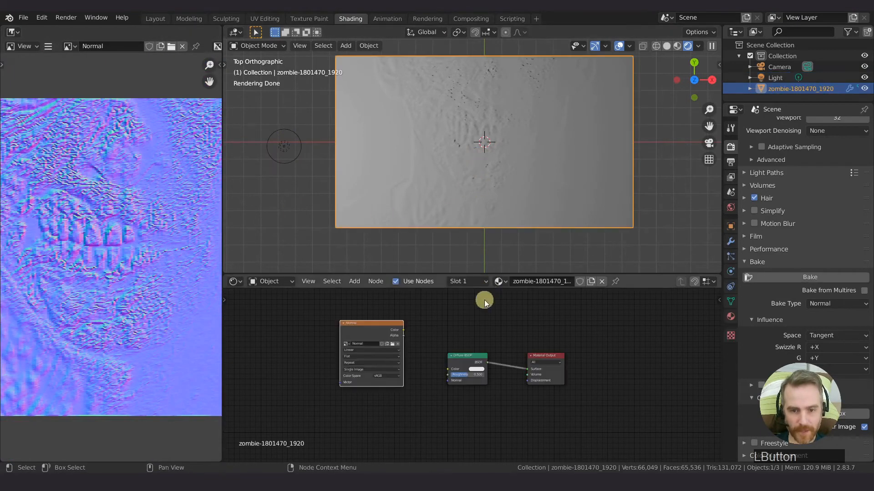
click(804, 278)
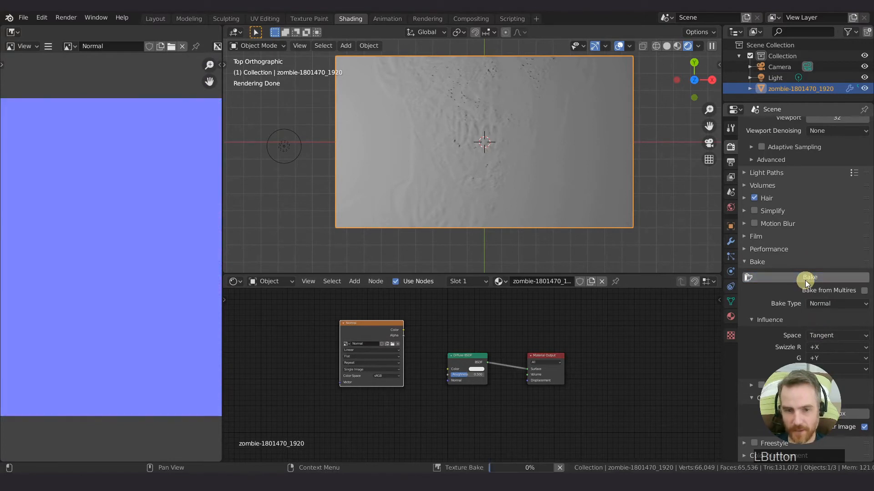
scroll(77, 252, up, 2)
scroll(82, 246, up, 3)
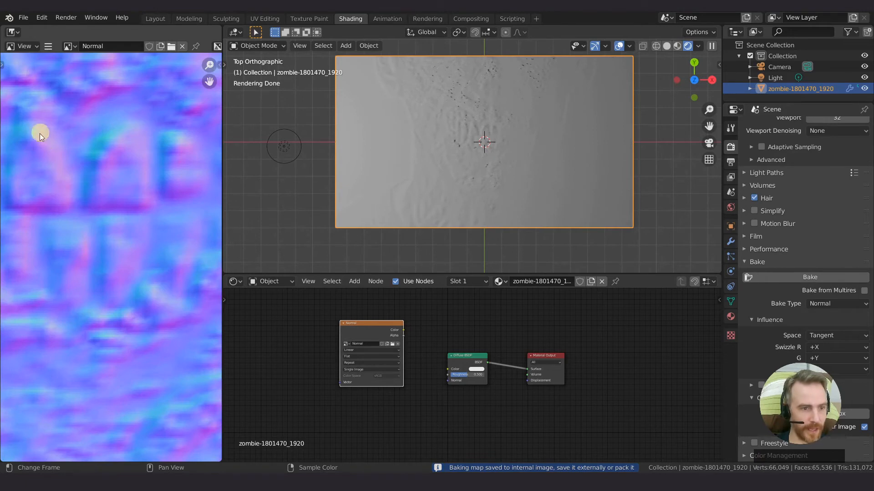
scroll(83, 238, down, 4)
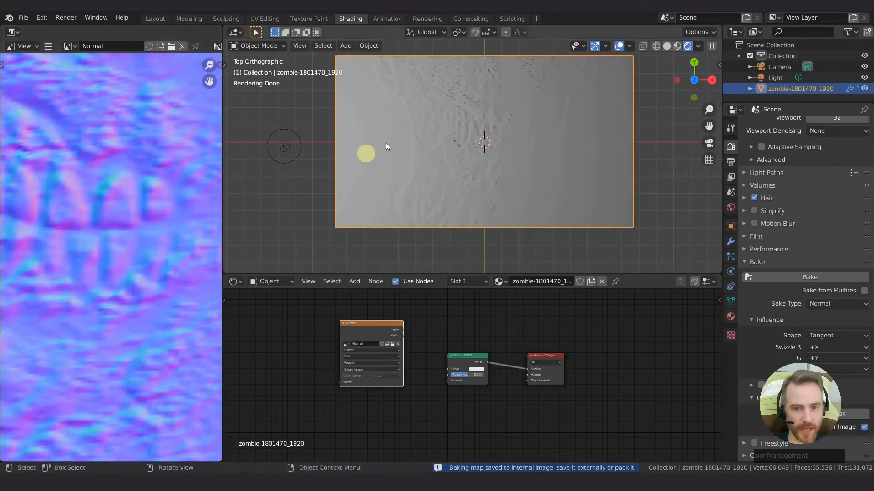
Try render and viewport subdivision levels of 6 on the second Subdivision modifier and check the mesh detail.
click(730, 242)
click(747, 159)
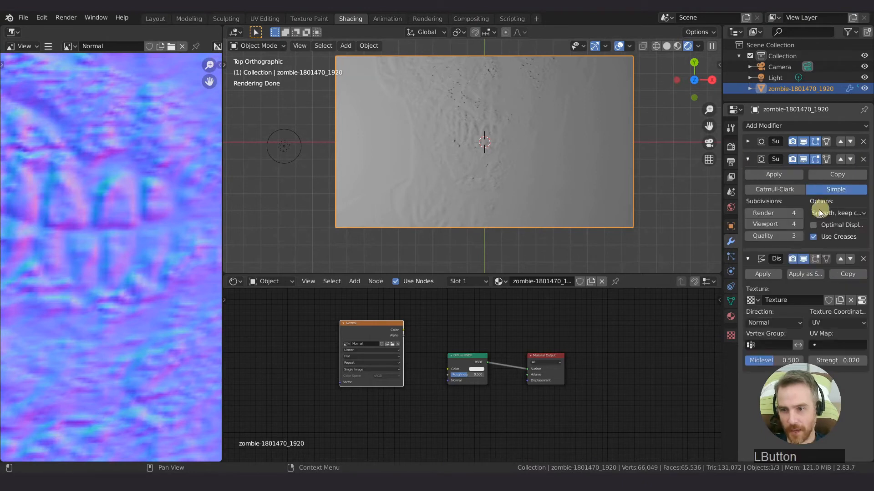
click(796, 223)
click(796, 211)
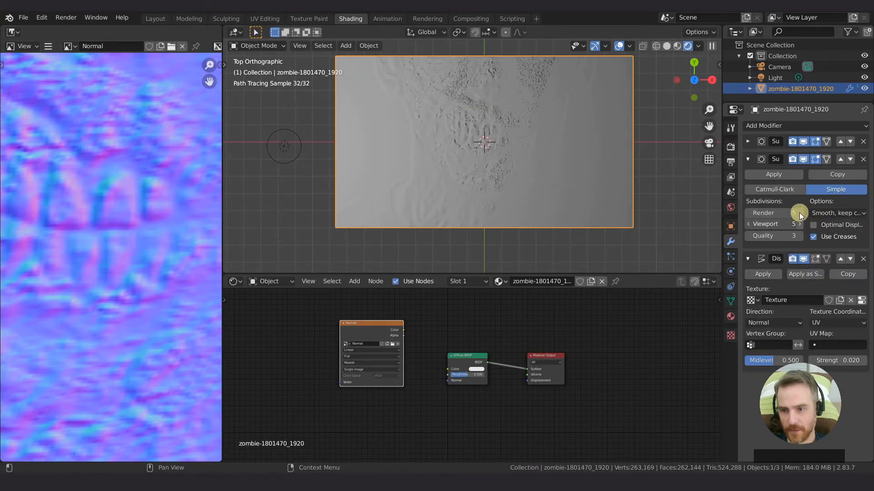
click(799, 212)
click(799, 223)
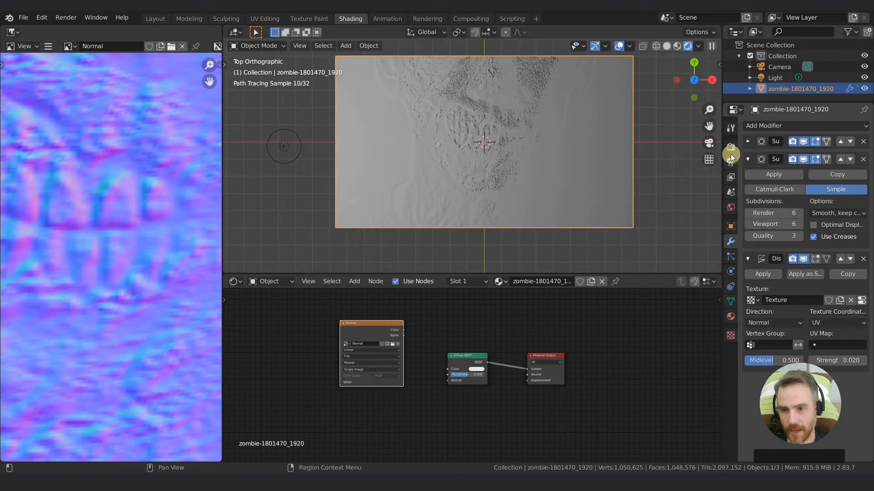
scroll(515, 114, up, 5)
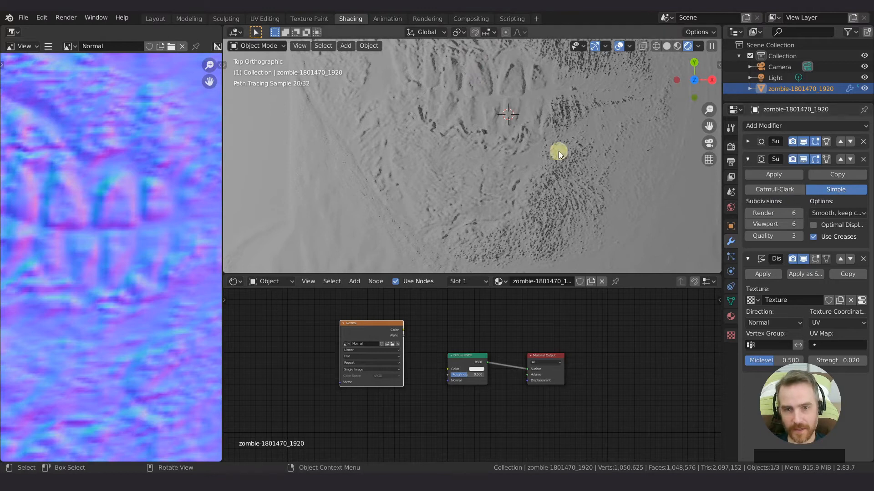
Return the second Subdivision modifier's render and viewport levels to 4.
click(748, 213)
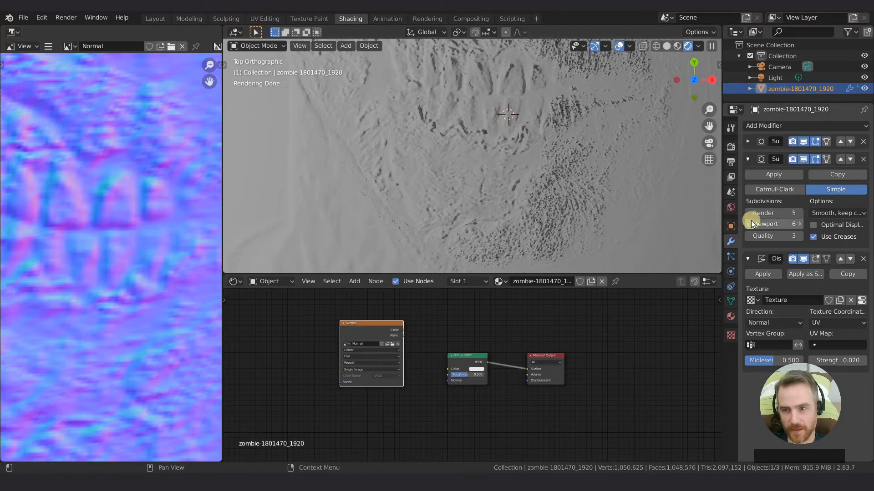
click(749, 224)
click(751, 224)
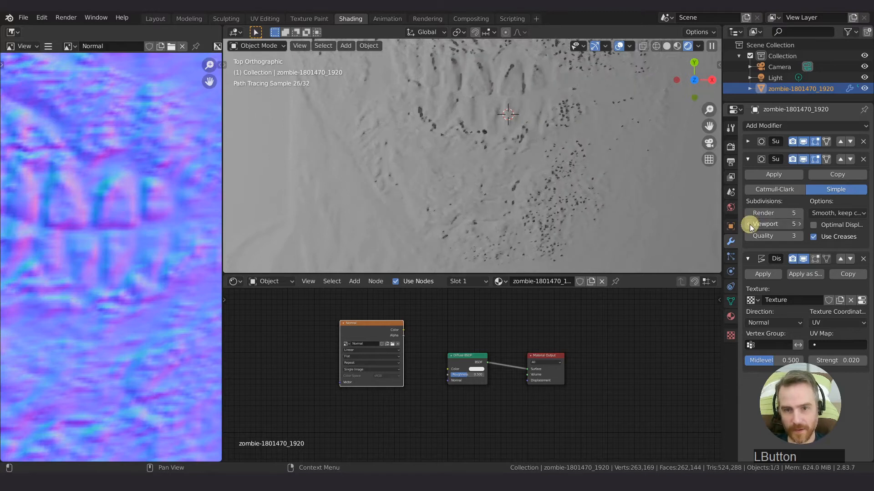
click(748, 213)
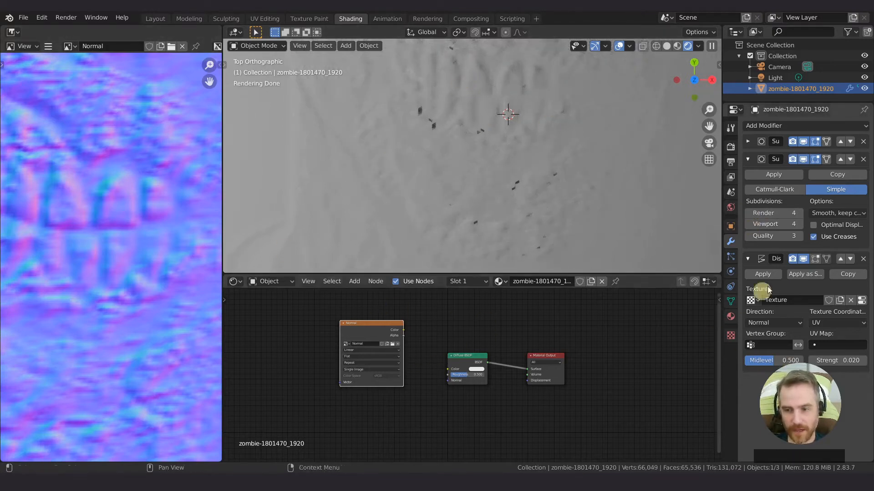
Save the baked normal map as Normal.png in the Materials2 folder, overwriting the existing file.
mouse_move(362, 331)
mouse_down()
mouse_move(381, 334)
mouse_move(362, 332)
mouse_up()
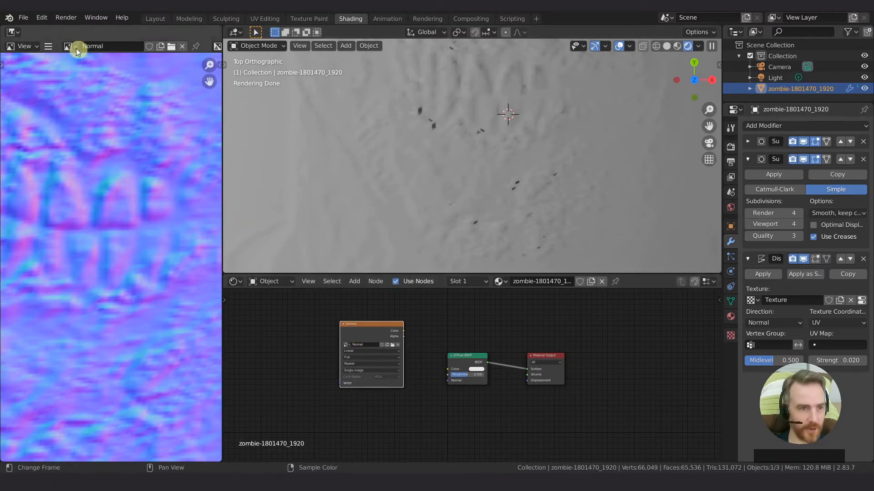
click(48, 47)
mouse_move(64, 69)
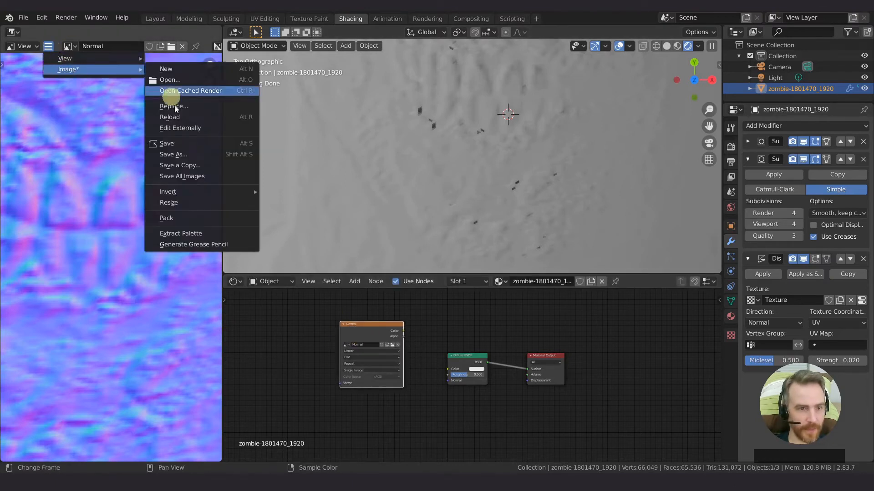
click(174, 154)
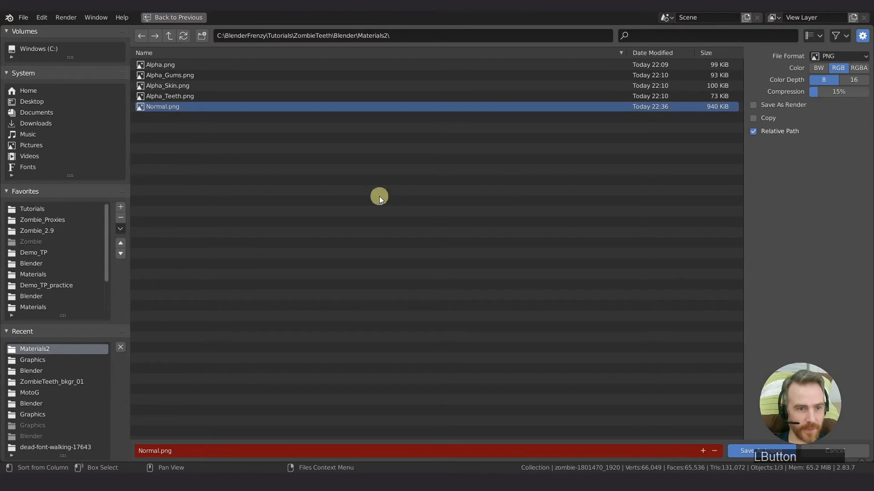
click(750, 451)
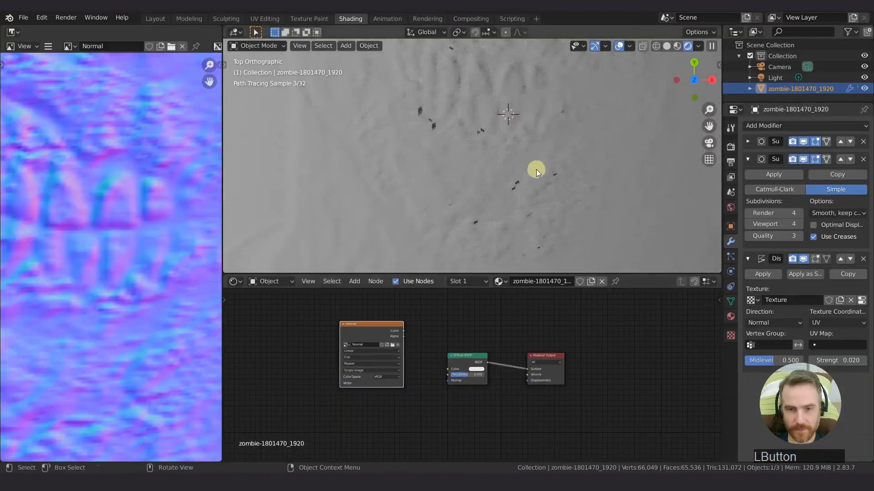
Switch to the tracked-face project and load Normal.png from Materials2 into the image texture feeding the Normal Map node.
click(479, 482)
click(459, 448)
scroll(447, 339, down, 2)
scroll(414, 353, down, 1)
drag(434, 352, 439, 350)
drag(349, 350, 356, 367)
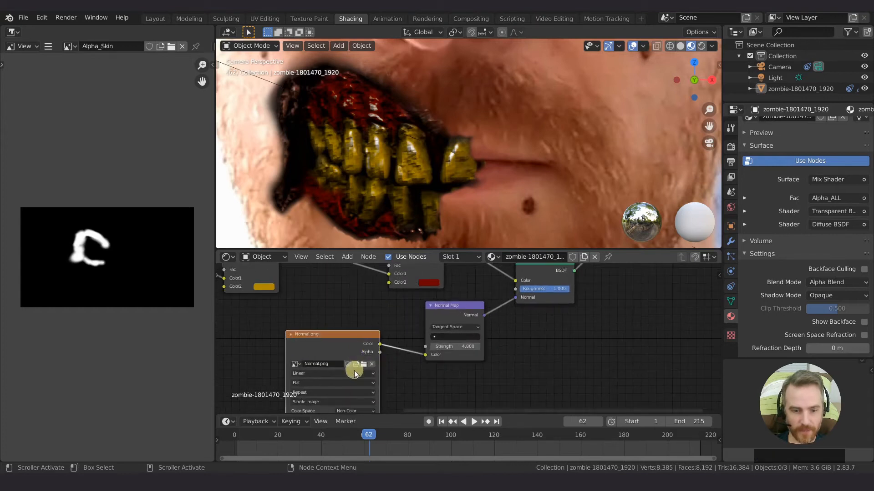
click(352, 365)
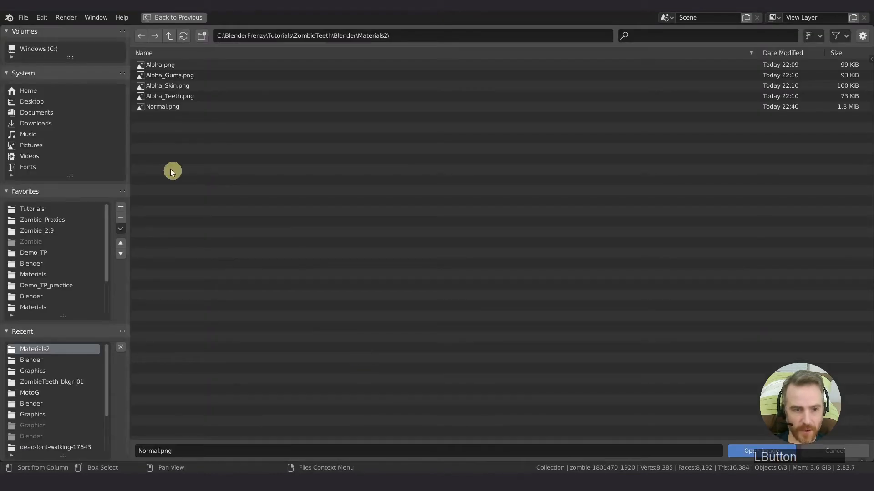
double_click(157, 108)
Compare the teeth relief at Normal Map strength 0, then set the strength to 1.800.
middle_drag(534, 371, 576, 328)
middle_drag(516, 345, 416, 357)
mouse_move(412, 344)
mouse_down()
mouse_move(353, 345)
mouse_move(395, 340)
mouse_move(370, 345)
mouse_up()
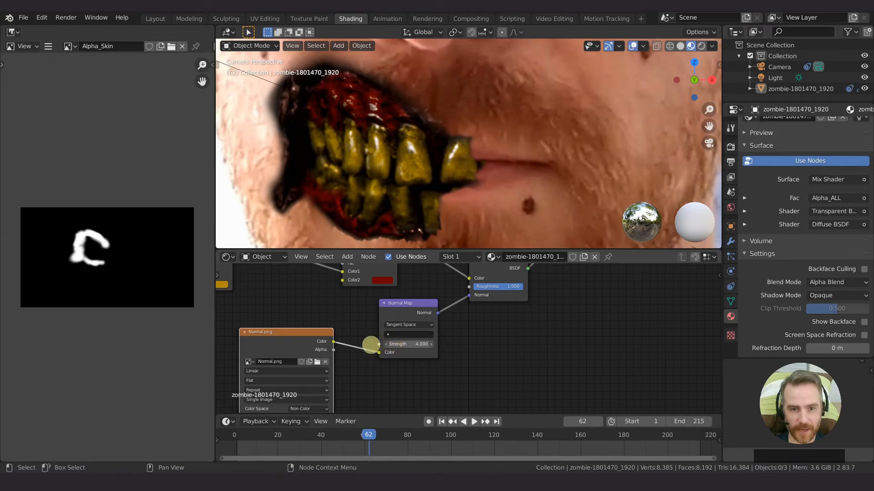
drag(424, 345, 325, 359)
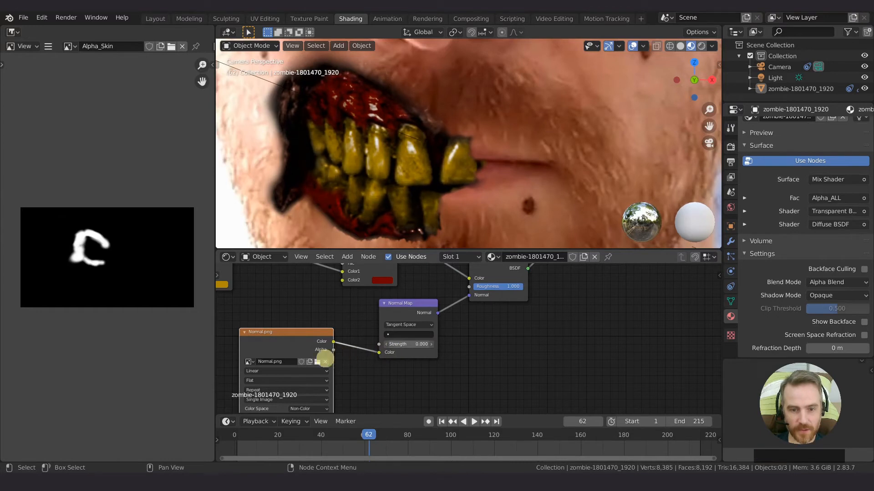
drag(409, 345, 420, 346)
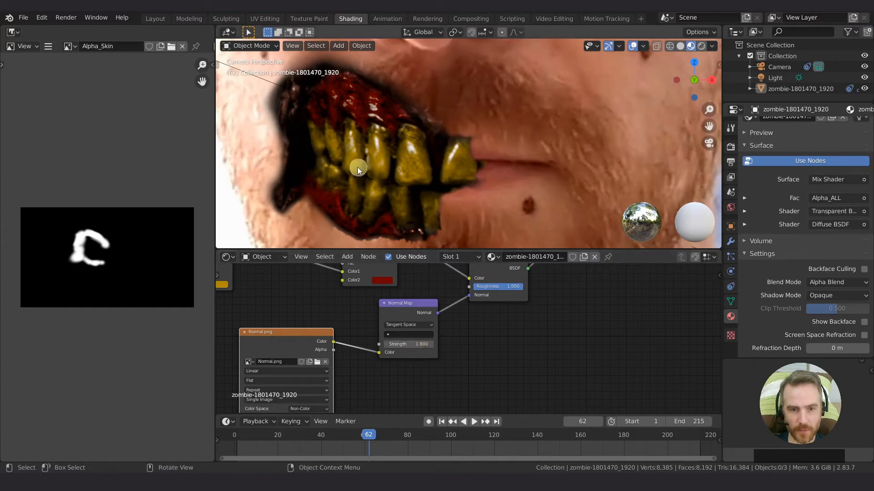
Check the tracked teeth against the face footage at frame 129 and select the sun light.
scroll(400, 218, down, 5)
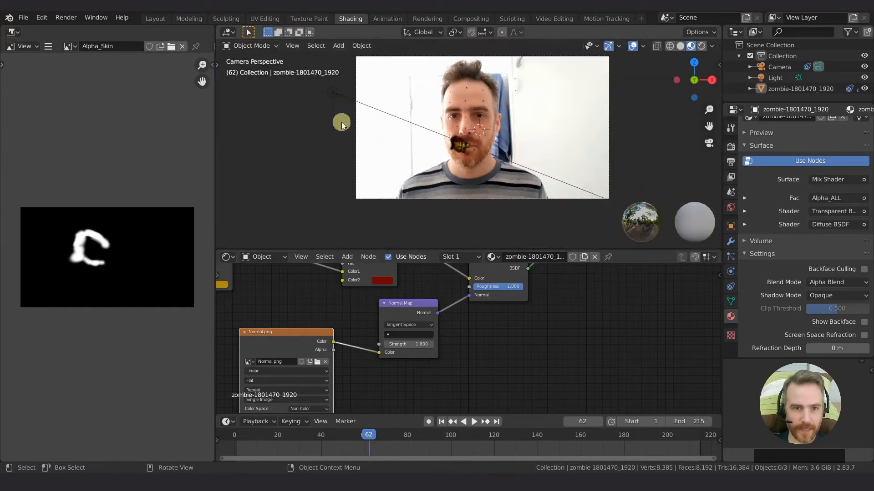
scroll(342, 126, up, 3)
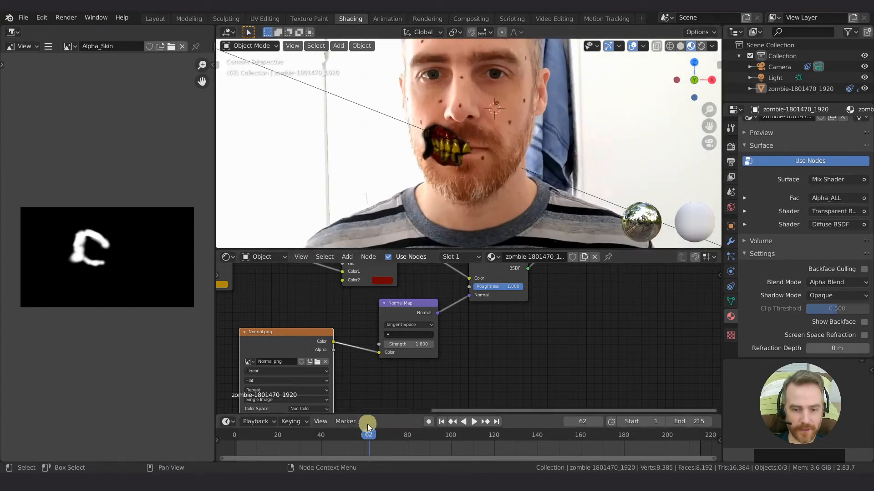
drag(368, 433, 514, 448)
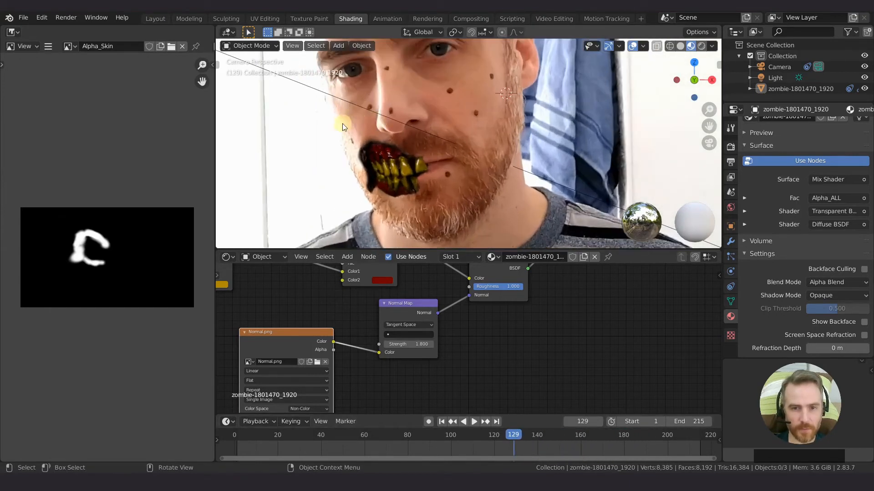
scroll(344, 122, down, 5)
scroll(312, 100, up, 3)
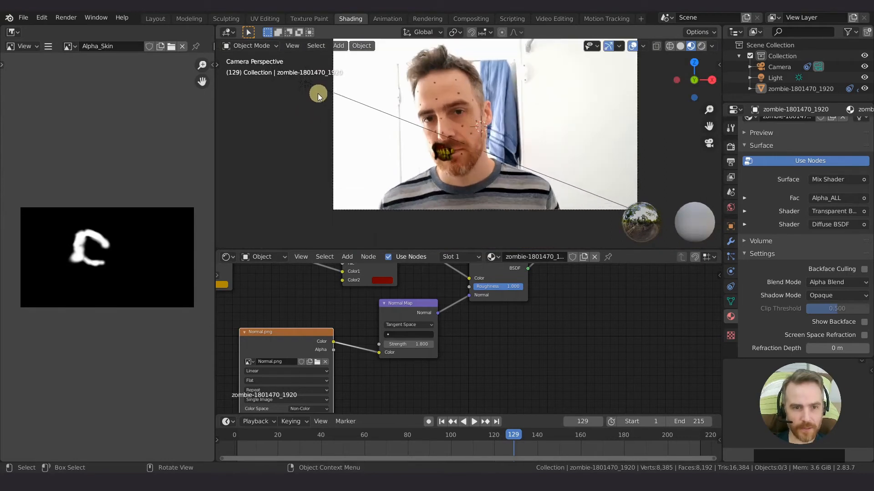
click(302, 81)
scroll(364, 105, up, 3)
scroll(355, 112, down, 2)
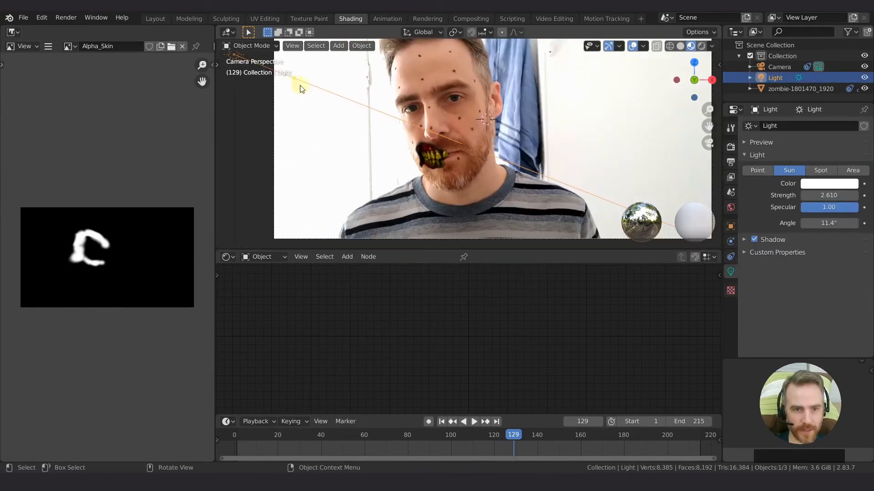
Try aiming the sun light in different directions across the face at frame 129.
drag(294, 80, 350, 116)
drag(406, 157, 321, 47)
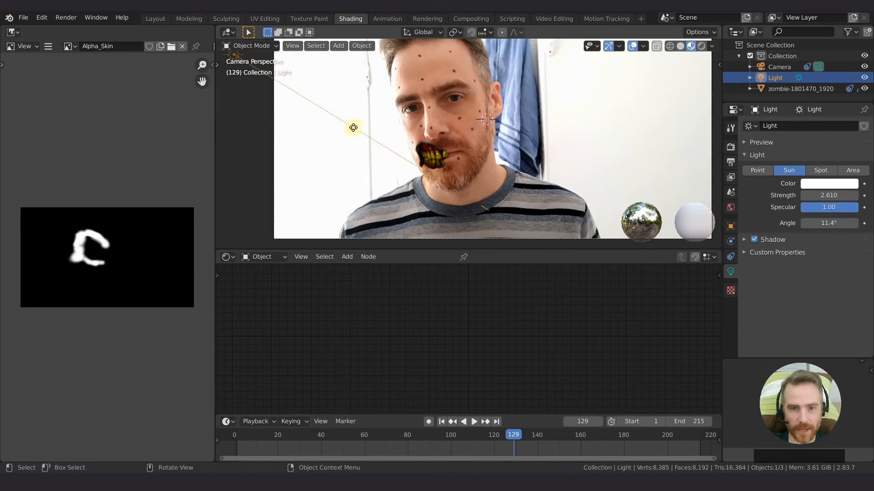
drag(353, 128, 353, 128)
scroll(420, 163, up, 4)
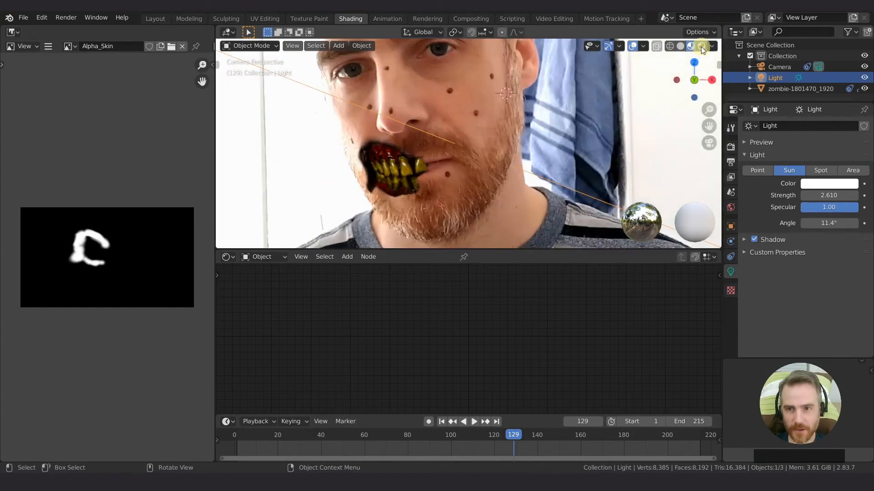
Switch the viewport to rendered shading and compare the teeth with the footage close up and from farther away.
click(701, 47)
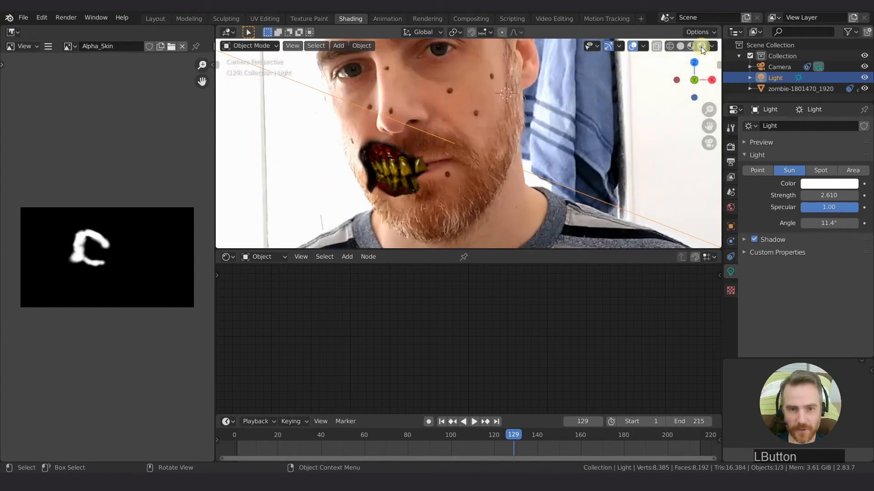
scroll(433, 128, down, 2)
scroll(430, 130, up, 3)
scroll(428, 132, down, 2)
scroll(429, 132, up, 2)
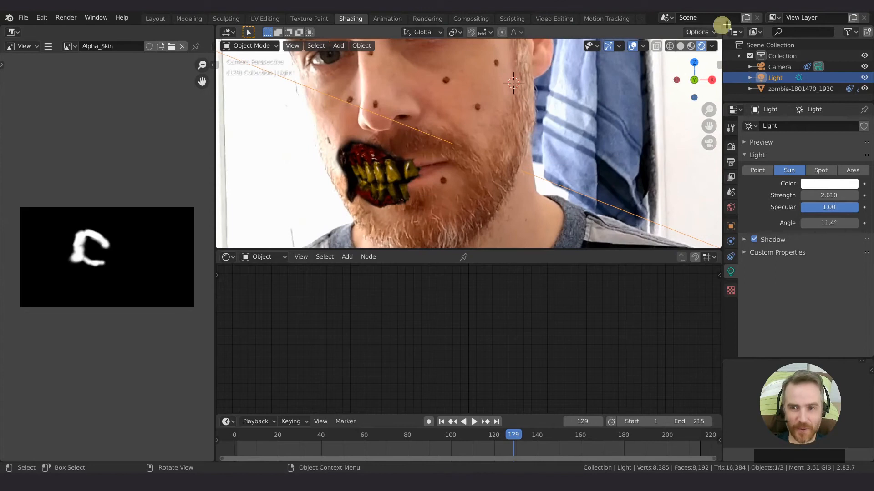
scroll(468, 109, down, 3)
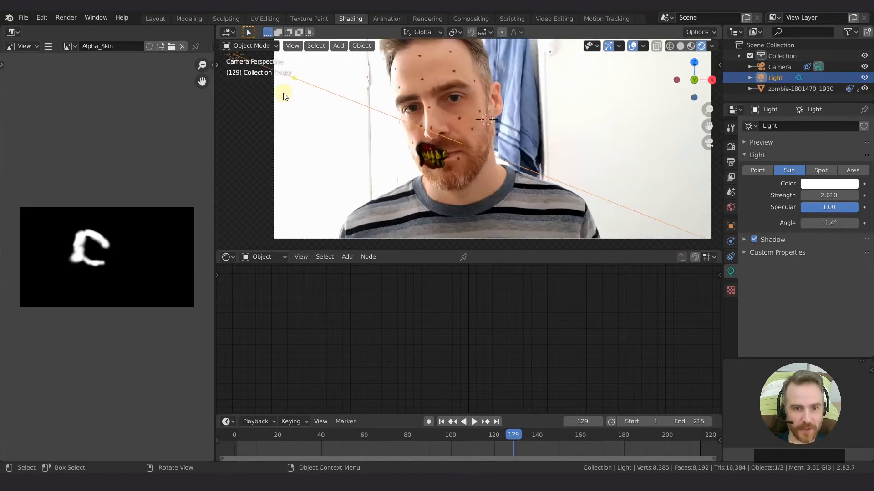
scroll(327, 150, up, 2)
Examine the rendered teeth up close at frame 92, then move to frame 130.
drag(520, 438, 433, 457)
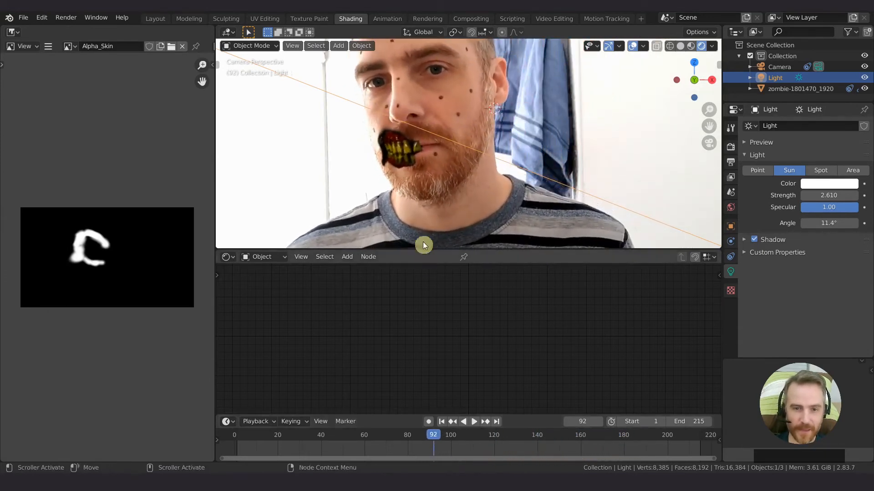
scroll(376, 137, up, 2)
scroll(346, 144, down, 1)
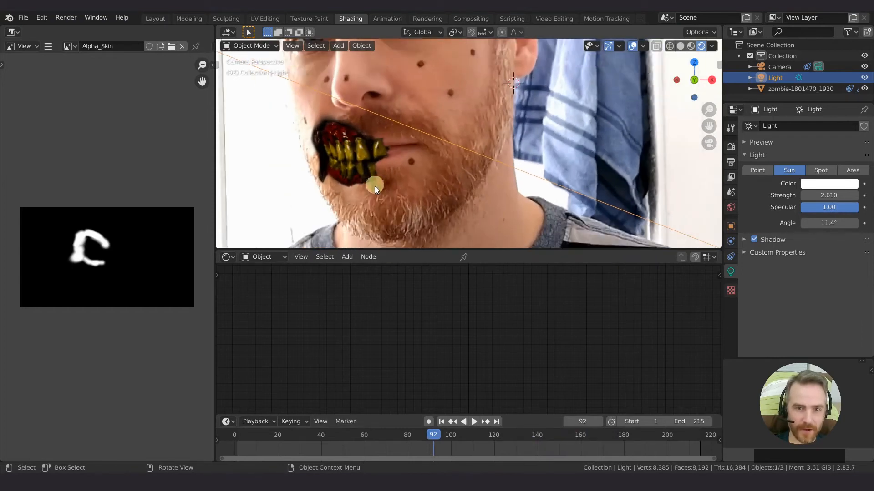
drag(435, 450, 505, 434)
Try steeper downward aims of the sun light and check the shading on the teeth at frame 130.
scroll(341, 108, down, 4)
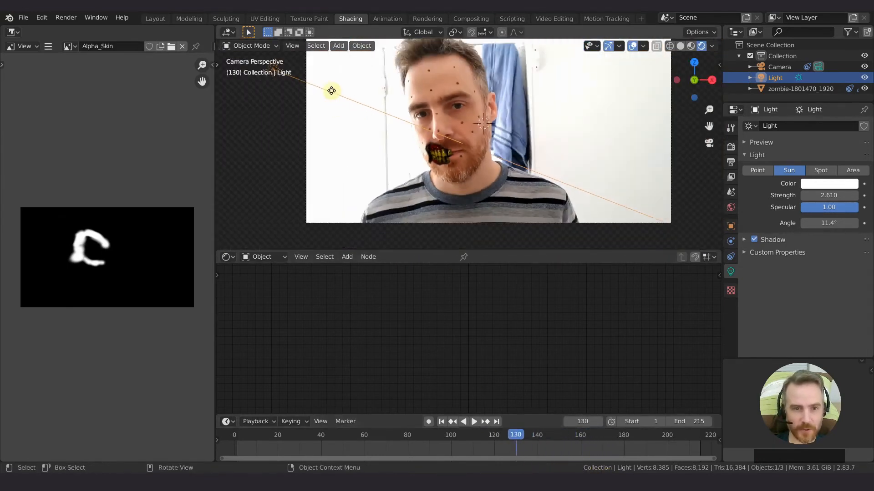
drag(331, 91, 277, 118)
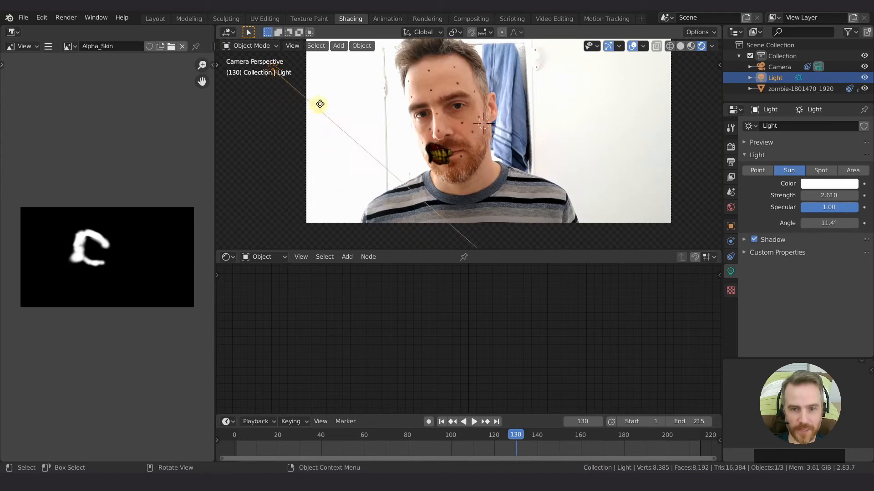
drag(341, 129, 358, 129)
scroll(451, 157, up, 6)
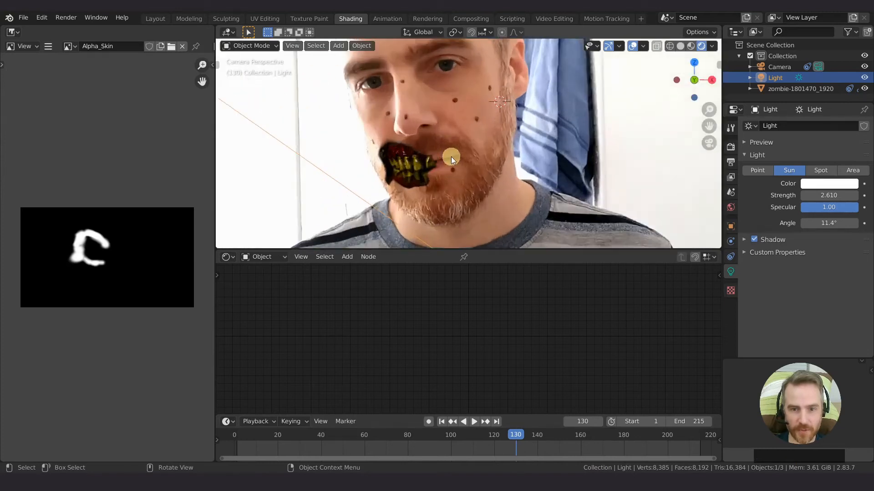
scroll(392, 143, down, 5)
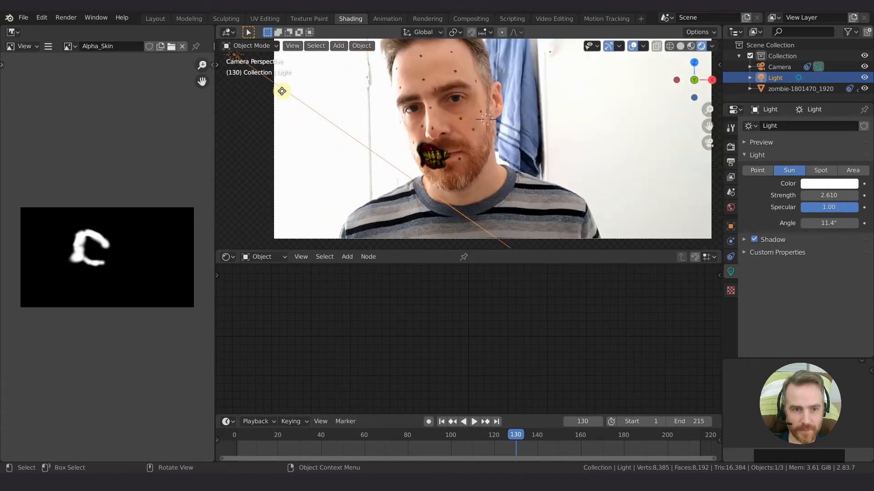
drag(281, 91, 415, 148)
scroll(414, 149, up, 5)
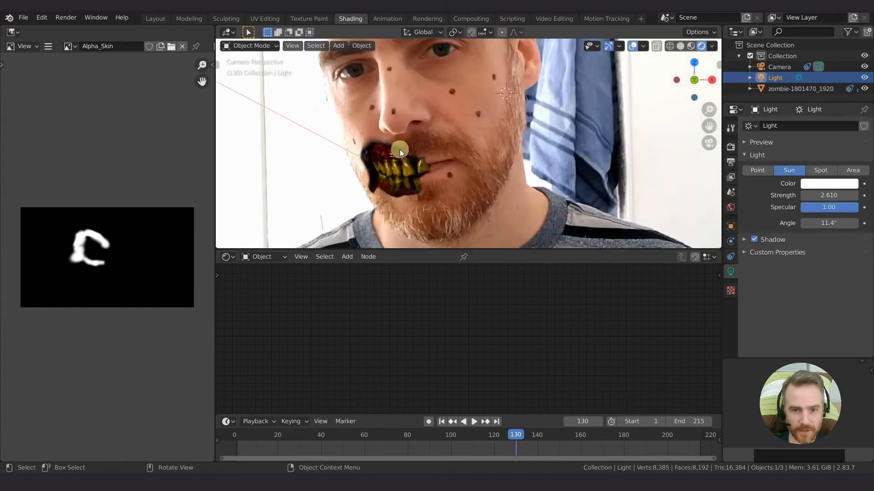
Move the sun light closer to the face, beside the cheek on the teeth's side, checking through the camera view.
shift+middle_drag(373, 106, 488, 146)
scroll(488, 146, down, 2)
drag(279, 68, 421, 152)
middle_drag(422, 152, 536, 189)
key(KP_0)
scroll(450, 129, up, 4)
mouse_move(268, 107)
mouse_down()
mouse_move(425, 167)
mouse_move(271, 103)
mouse_move(274, 112)
mouse_up()
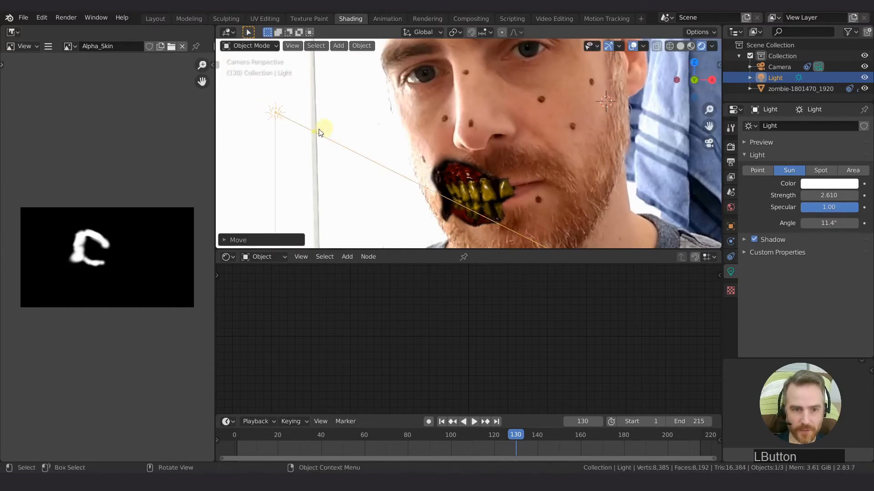
Try pointing the sun light upward, downward and away from the face to compare the highlights on the teeth.
drag(316, 132, 543, 69)
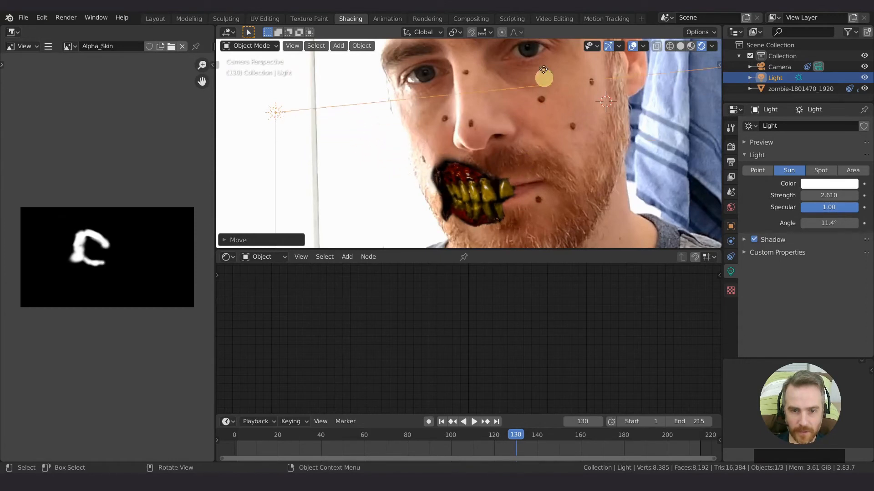
drag(342, 14, 386, 206)
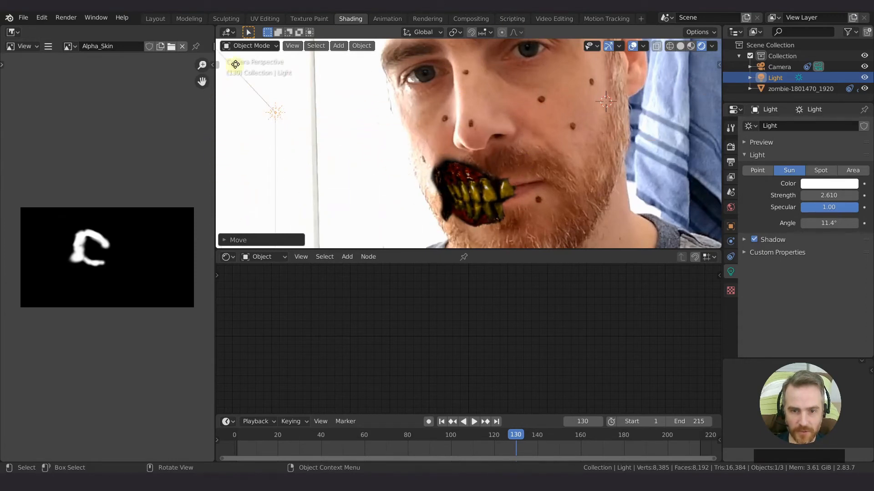
drag(383, 135, 298, 73)
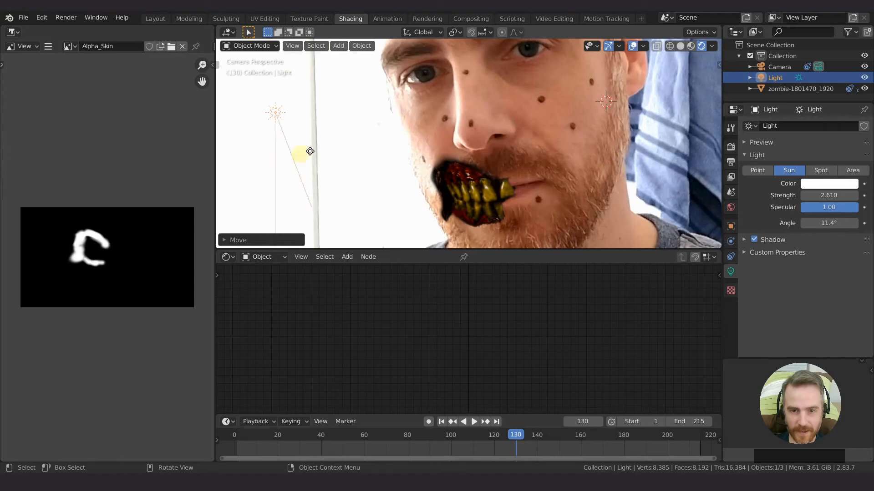
drag(500, 164, 207, 127)
drag(421, 246, 481, 191)
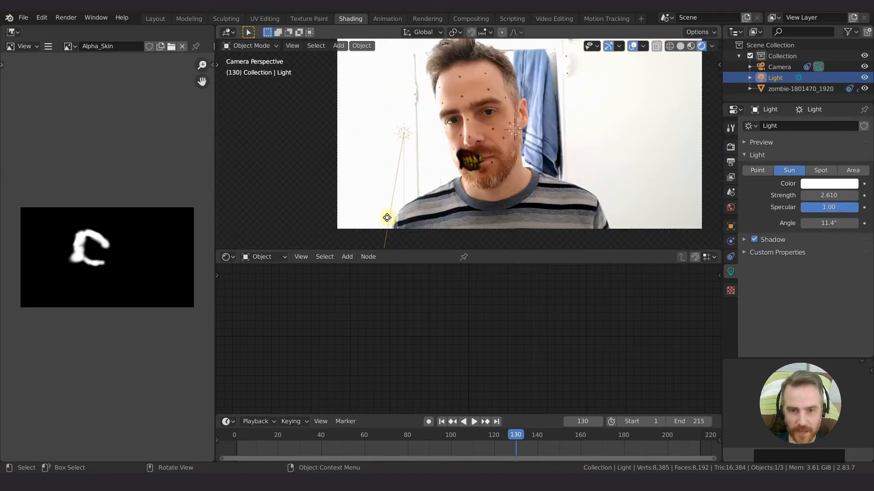
In top view, move the sun light out to the side of the teeth mesh and aim it sideways across the teeth.
key(KP_7)
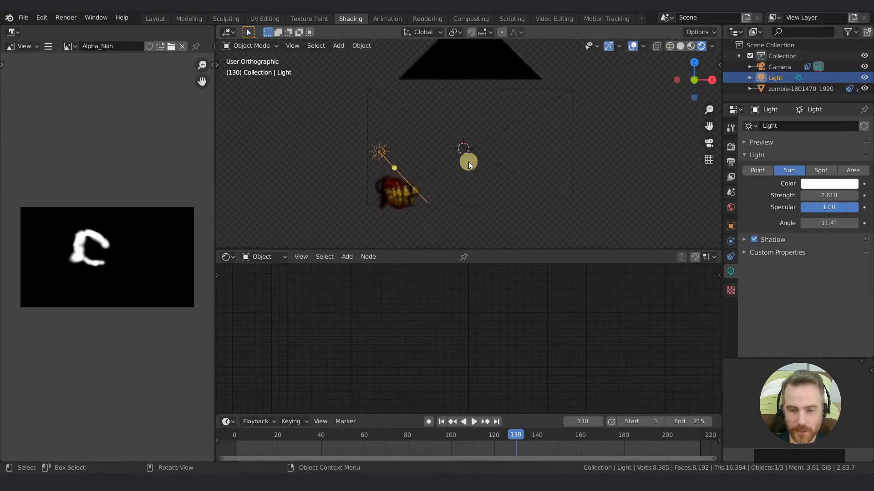
scroll(529, 178, down, 3)
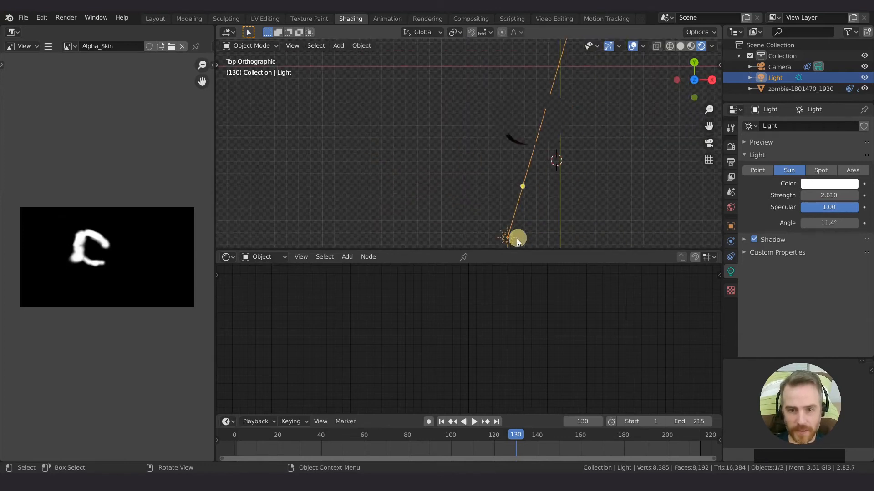
drag(507, 237, 367, 152)
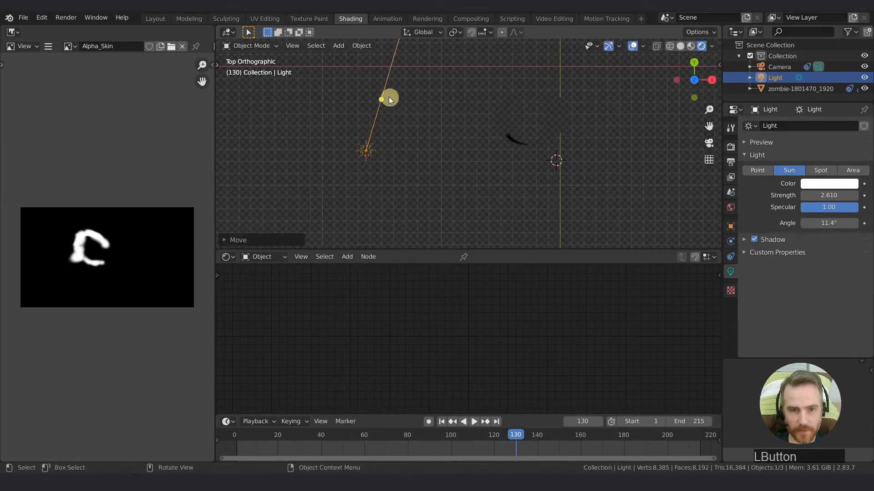
drag(379, 96, 478, 149)
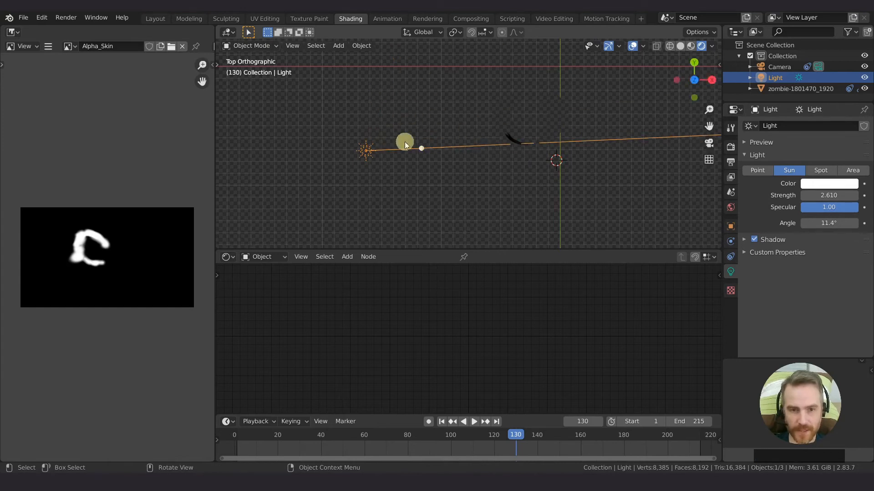
In top view, try moving the sun light farther back and aiming it toward the teeth, checking the shading through the camera view.
drag(373, 156, 342, 106)
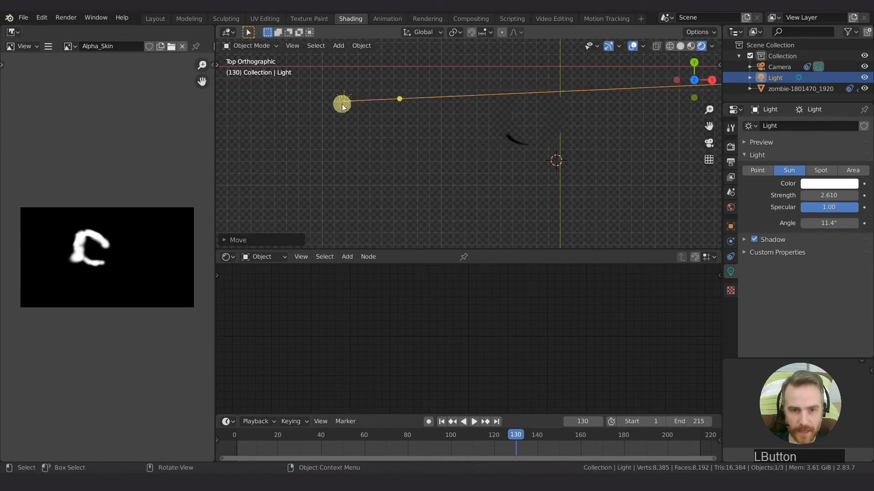
drag(395, 98, 508, 148)
key(KP_0)
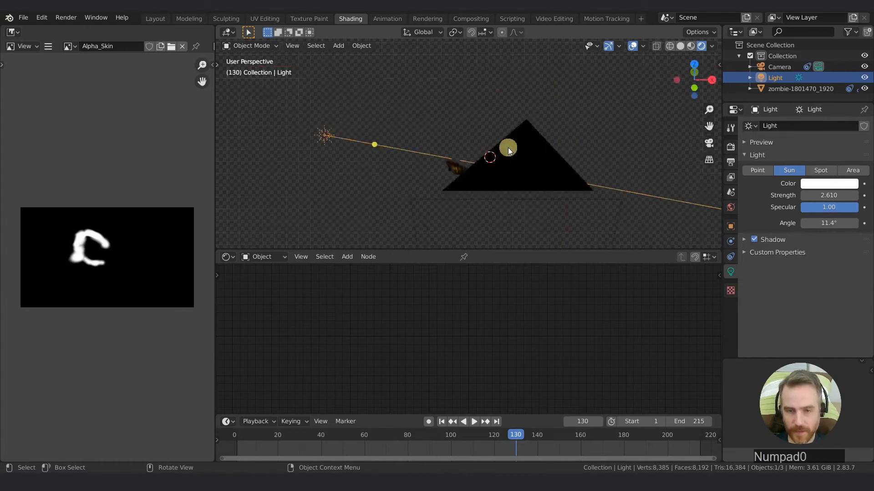
scroll(507, 147, up, 3)
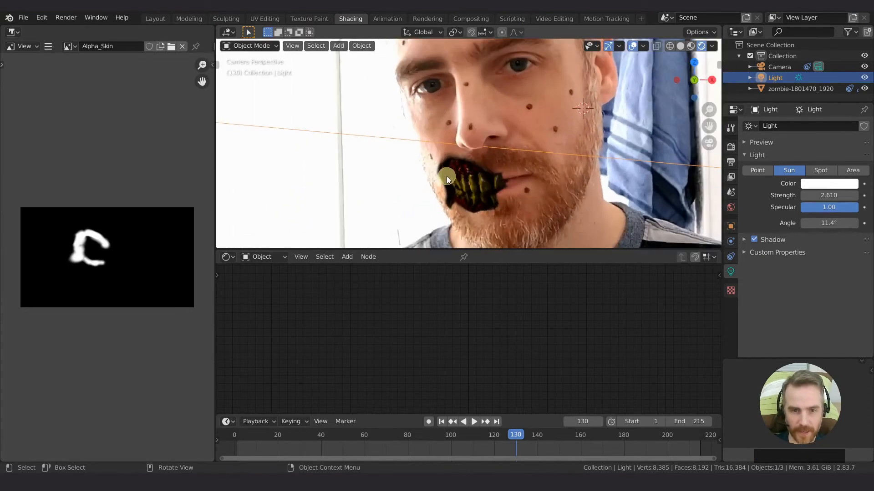
scroll(448, 177, down, 1)
drag(233, 124, 472, 169)
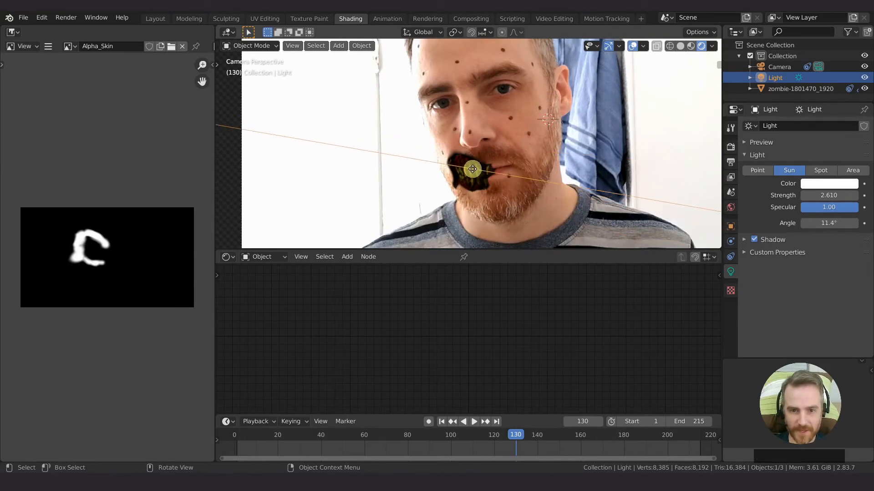
scroll(368, 184, down, 1)
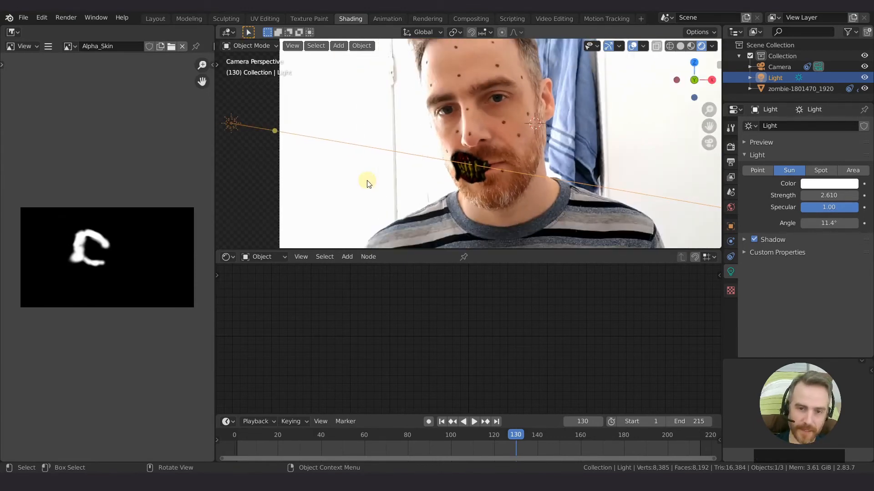
scroll(368, 183, down, 1)
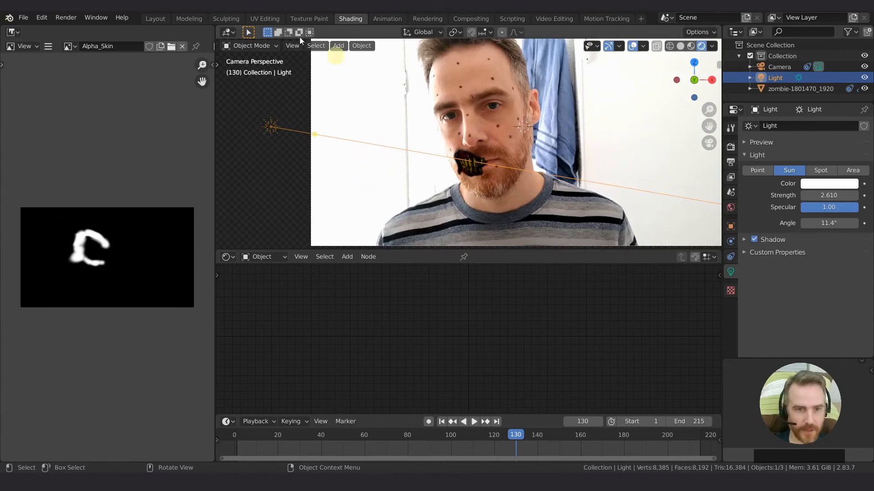
Switch to the Layout workspace and split the viewport into a top view and a rendered camera close-up of the teeth.
click(153, 19)
scroll(313, 176, down, 3)
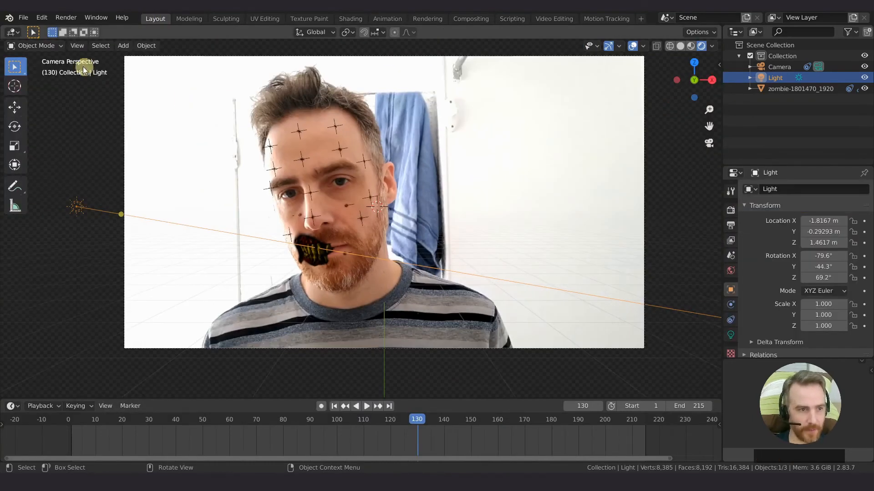
drag(2, 42, 317, 91)
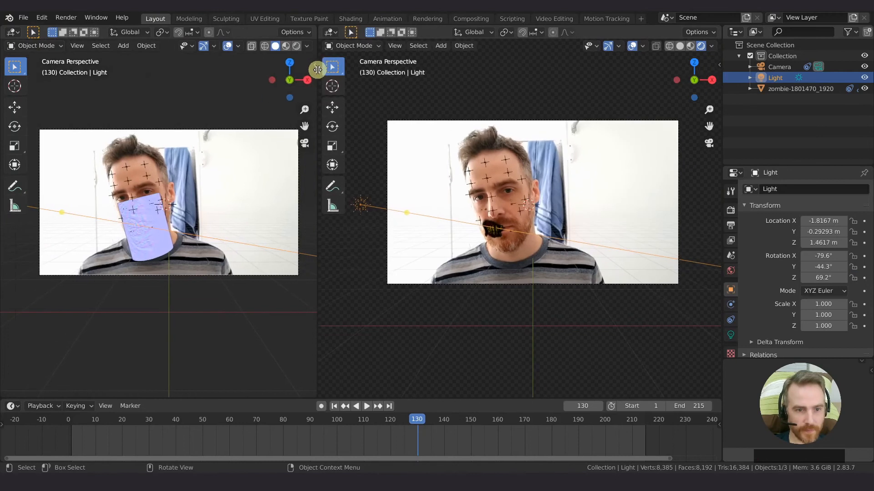
key(KP_7)
scroll(465, 234, up, 8)
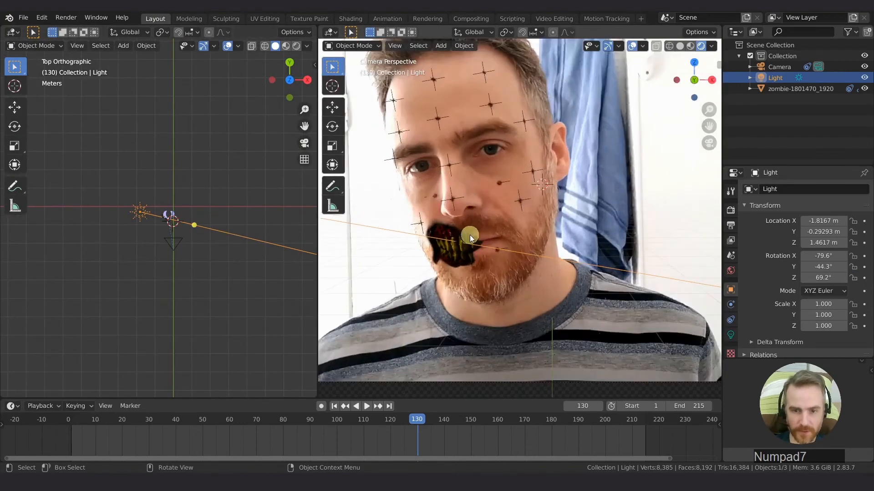
shift+middle_drag(460, 233, 613, 192)
In top view, try moving the sun light toward the camera and aiming it almost straight sideways across the front of the teeth mesh.
click(165, 227)
scroll(165, 227, up, 8)
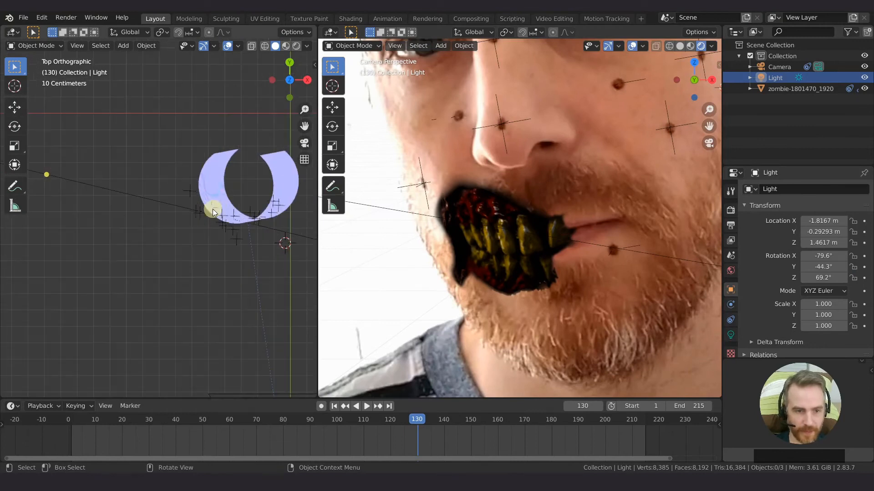
drag(96, 193, 84, 240)
scroll(101, 201, down, 2)
drag(142, 247, 105, 243)
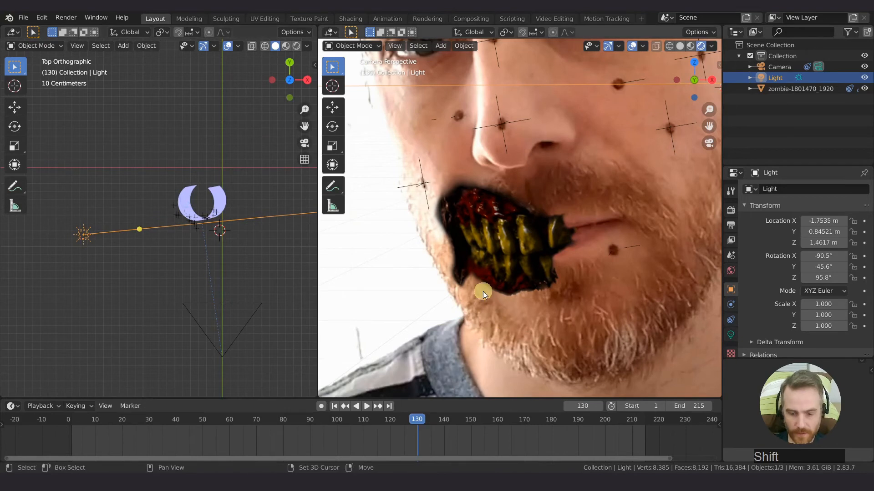
Go to frame 1 and fine-tune the sun light's sideways aim across the front of the mesh.
key(shift+Left)
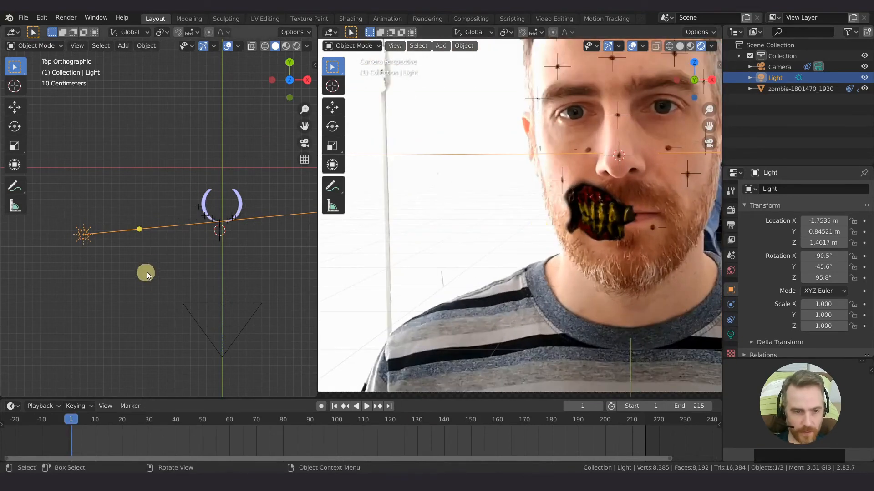
scroll(174, 212, up, 2)
drag(103, 229, 243, 227)
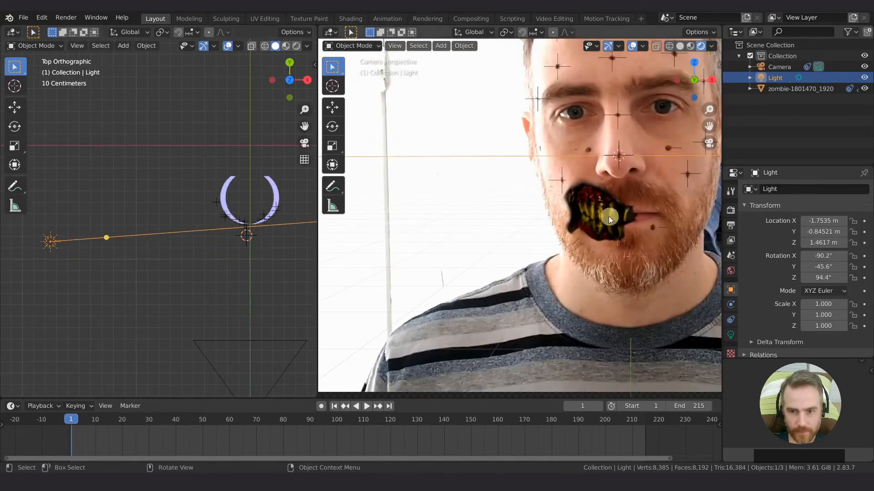
Try a much stronger sun light, settle on strength 2.970, and aim the light diagonally behind the teeth mesh.
click(731, 331)
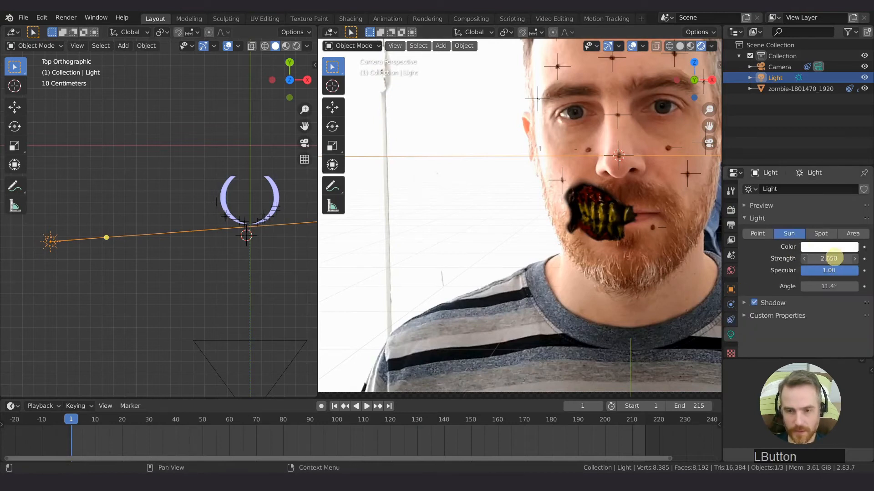
drag(28, 253, 364, 245)
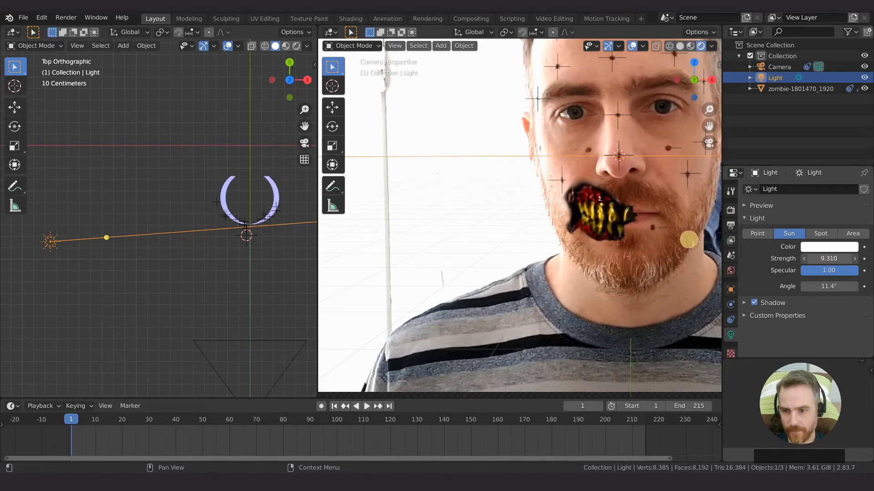
drag(626, 245, 336, 229)
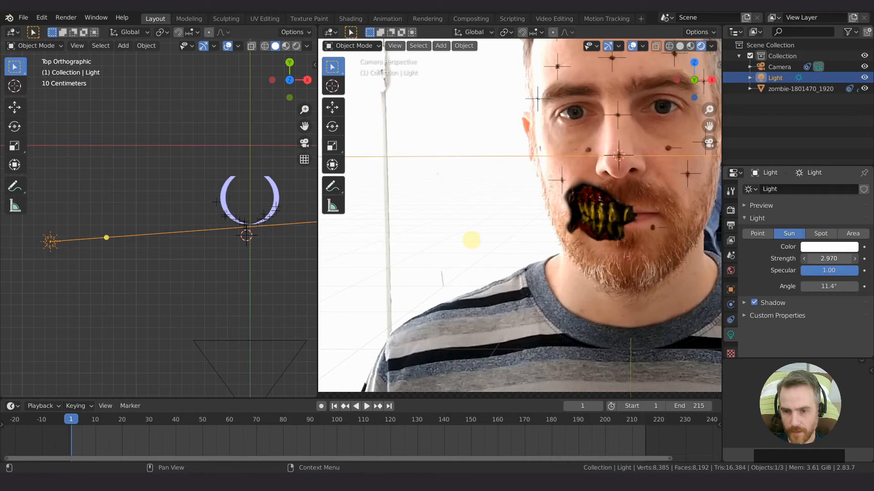
click(156, 228)
mouse_move(110, 236)
mouse_down()
mouse_move(123, 258)
mouse_move(127, 189)
mouse_move(90, 166)
mouse_move(27, 171)
mouse_move(66, 171)
mouse_move(58, 173)
mouse_move(107, 200)
mouse_move(84, 174)
mouse_move(127, 275)
mouse_move(103, 308)
mouse_move(79, 318)
mouse_move(127, 201)
mouse_move(98, 179)
mouse_move(101, 186)
mouse_up()
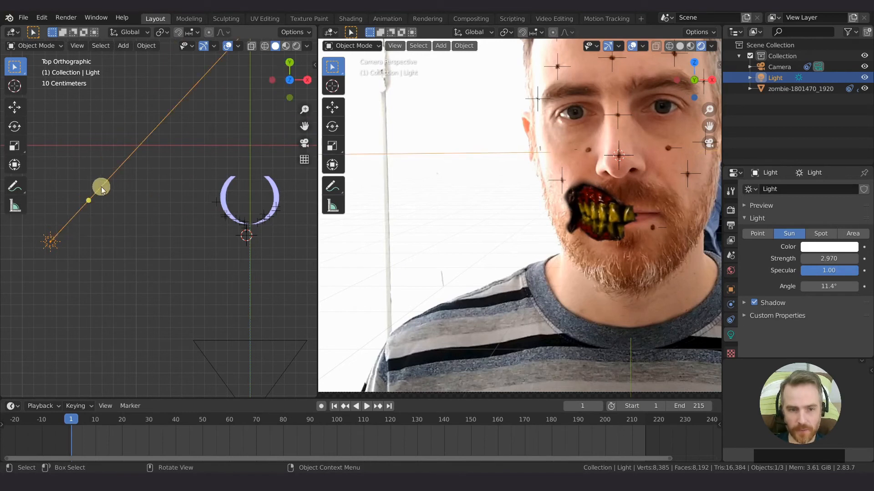
Make the zombie mesh's base colour image texture node active so the solid Layout viewport displays that picture instead of the normal map.
shift+middle_drag(249, 248, 228, 282)
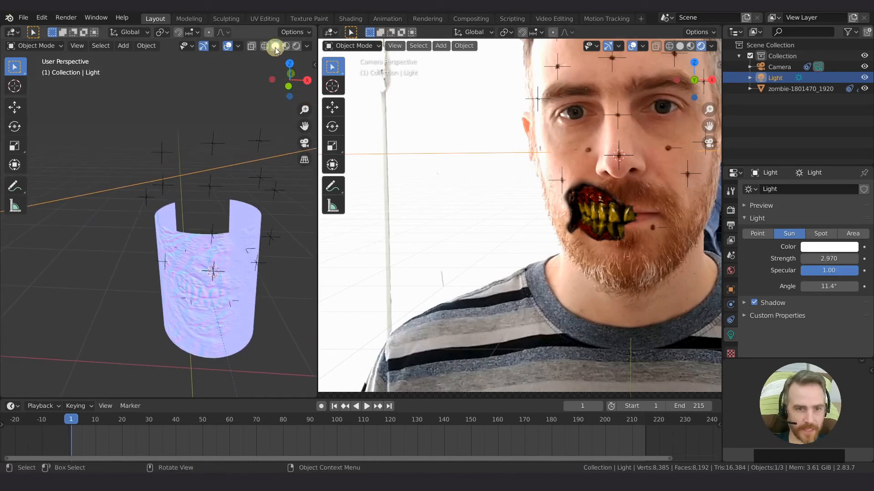
click(307, 46)
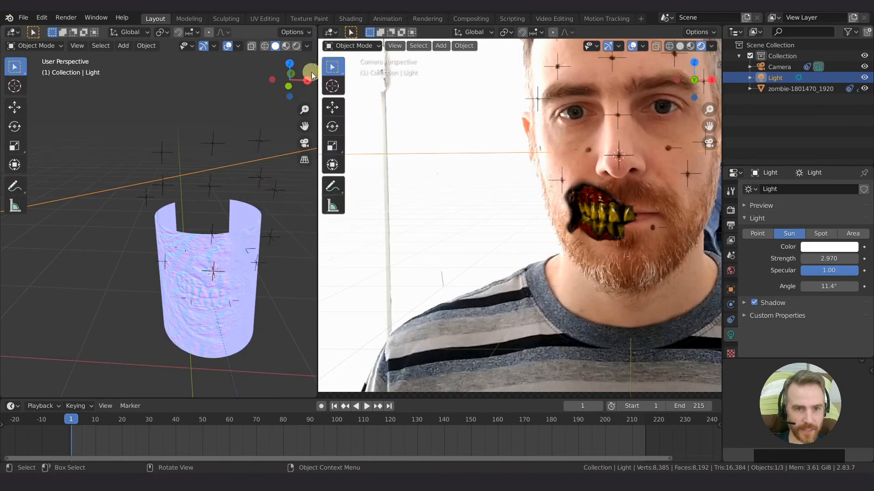
click(352, 19)
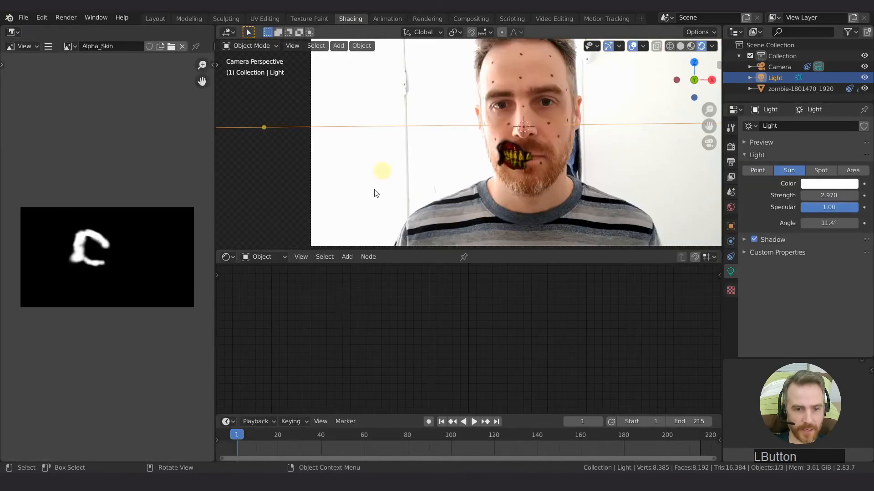
click(503, 154)
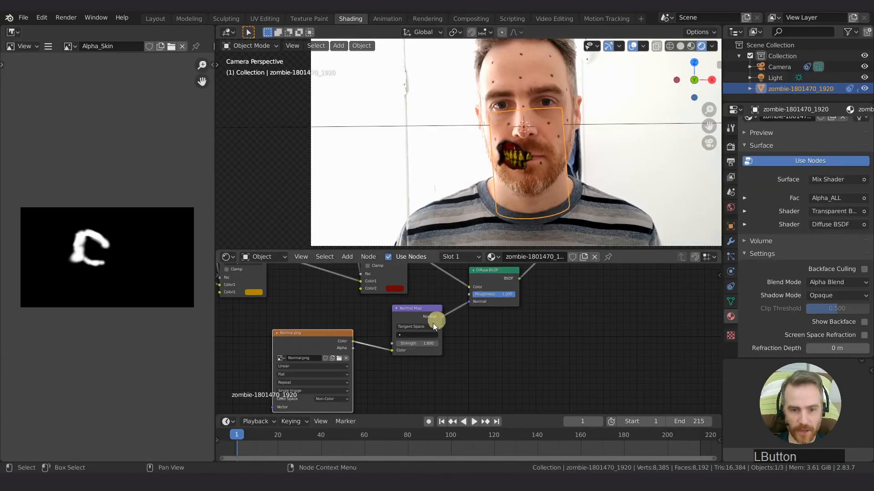
click(355, 350)
middle_drag(341, 346, 396, 328)
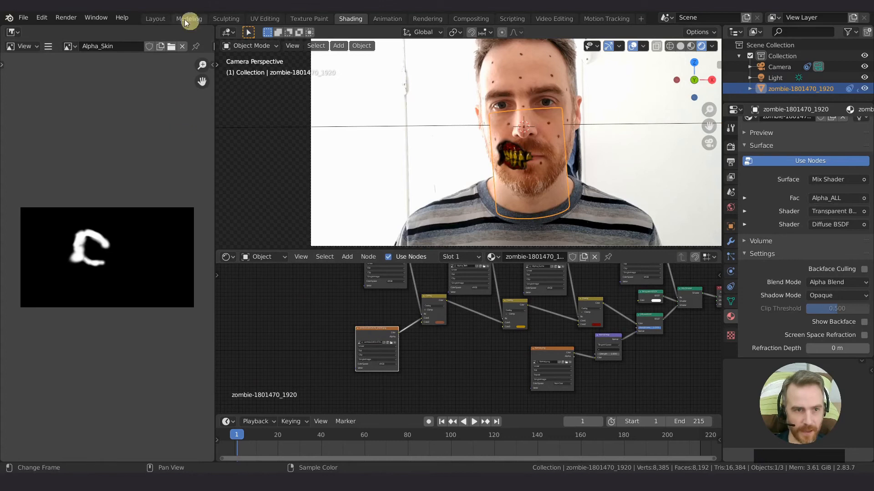
click(155, 18)
Enable the Face Orientation overlay in the solid viewport and inspect the curved zombie mesh's normals from several angles.
middle_drag(234, 306, 232, 295)
click(234, 51)
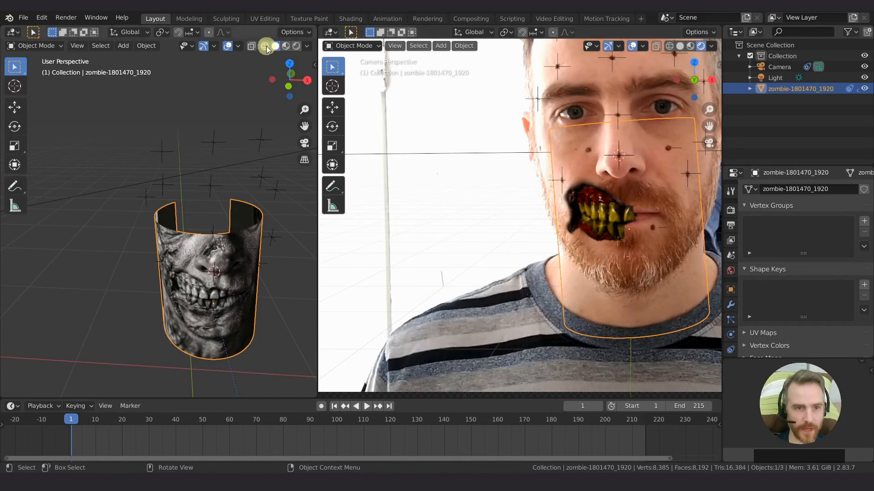
click(237, 46)
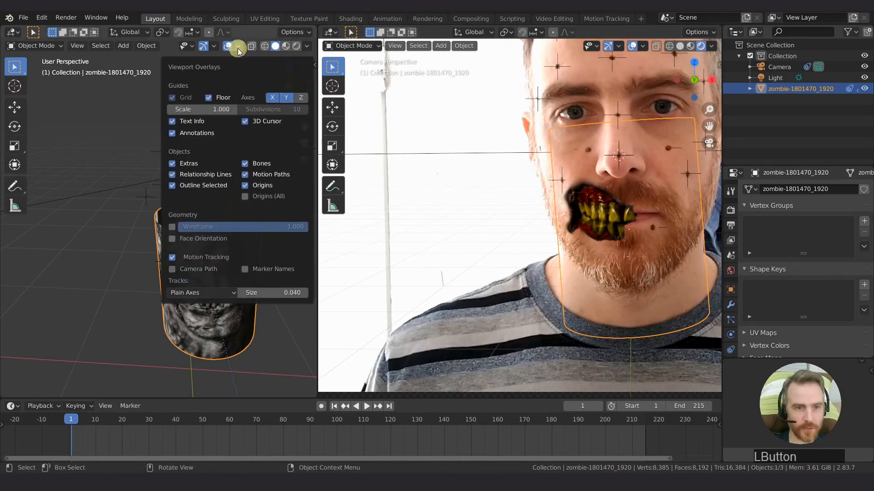
click(171, 239)
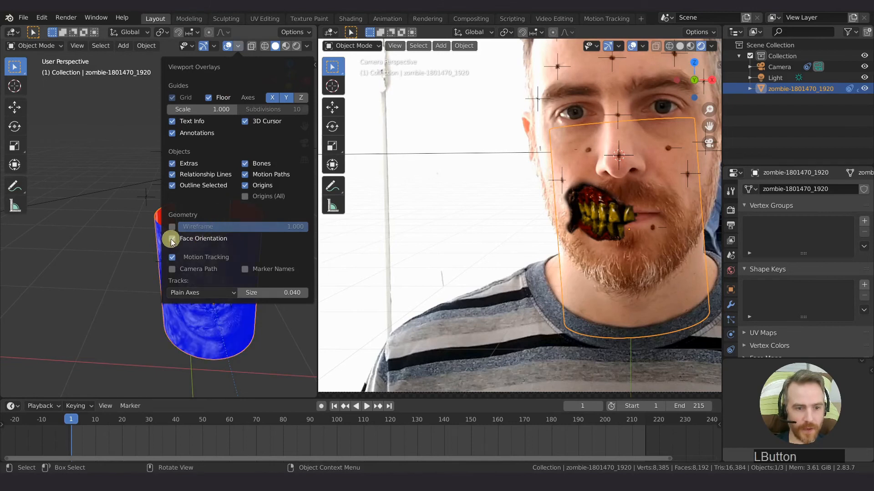
middle_drag(225, 245, 236, 260)
middle_drag(231, 302, 183, 205)
middle_drag(197, 239, 219, 261)
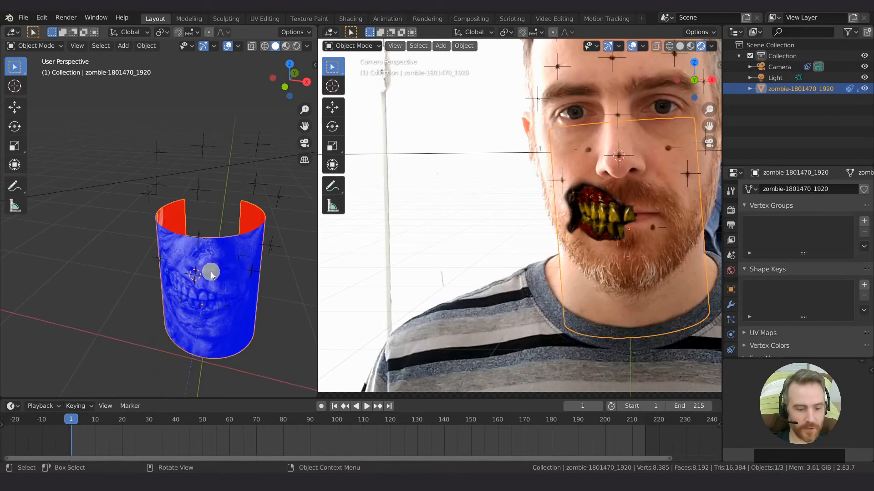
Flip the zombie mesh's normals in Edit Mode to compare the result, and flip them back.
key(Tab)
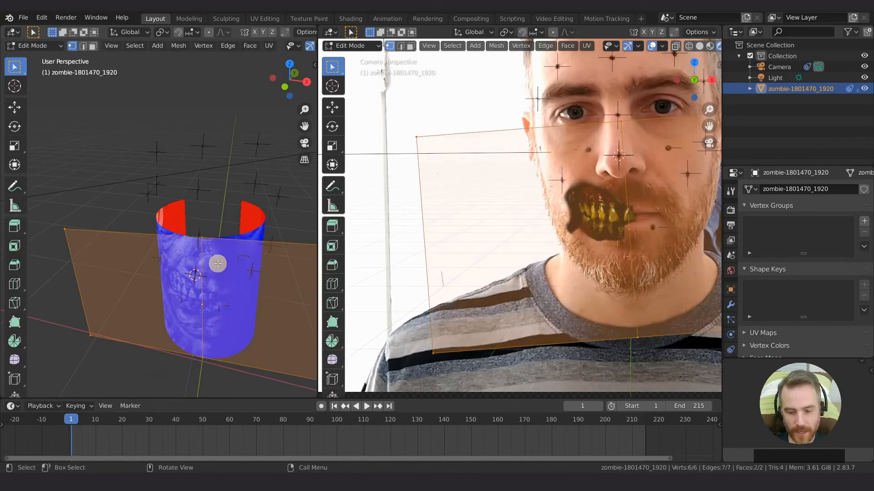
key(alt+n)
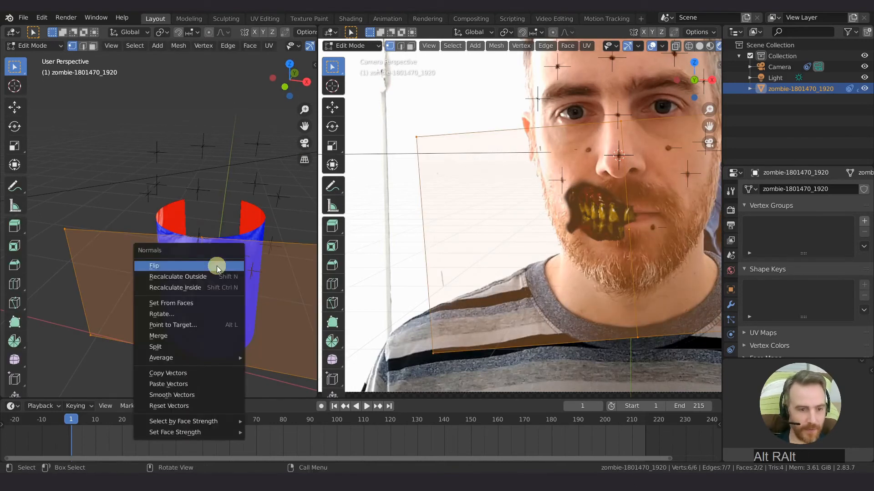
click(217, 267)
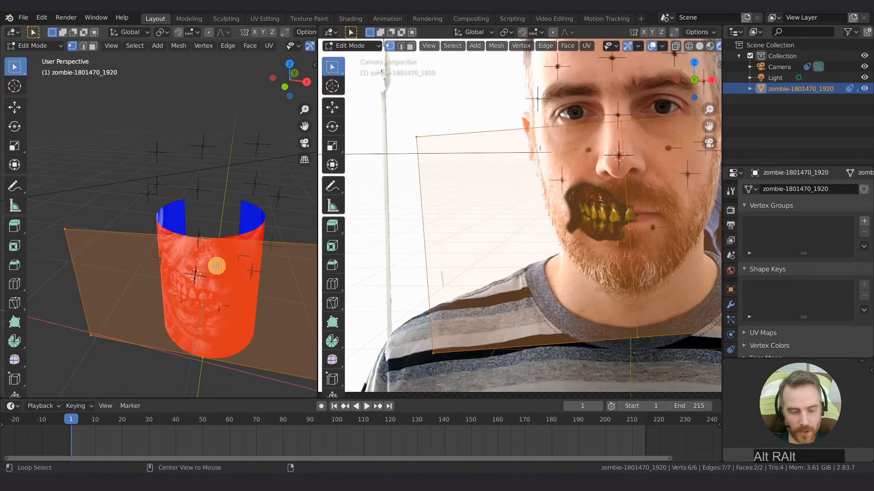
key(alt+n)
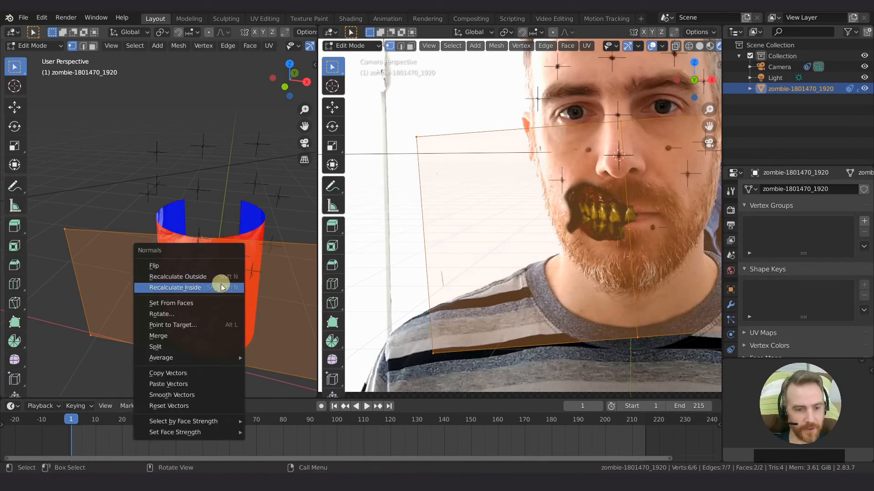
click(208, 265)
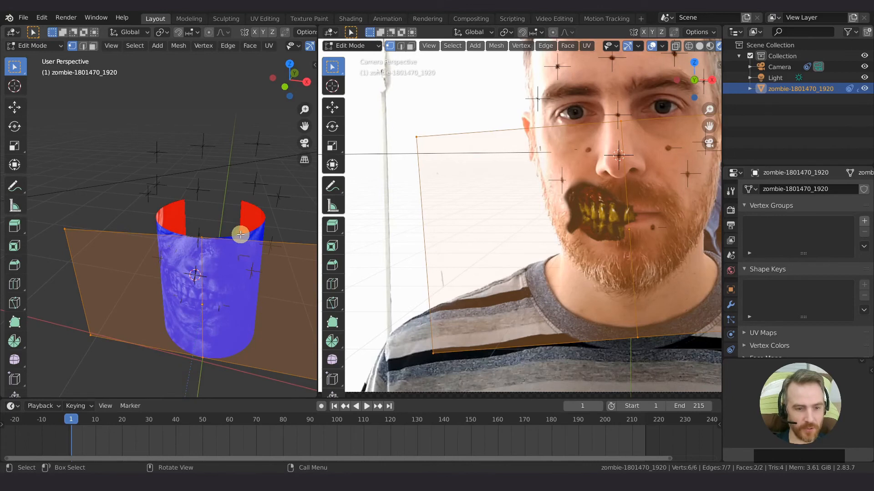
key(Tab)
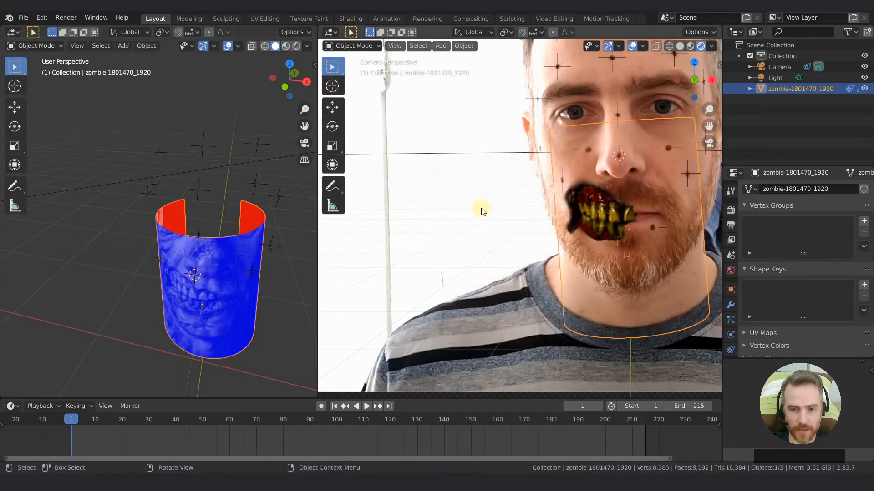
Check the teeth against the whole face in the camera view and save the file.
scroll(588, 212, down, 3)
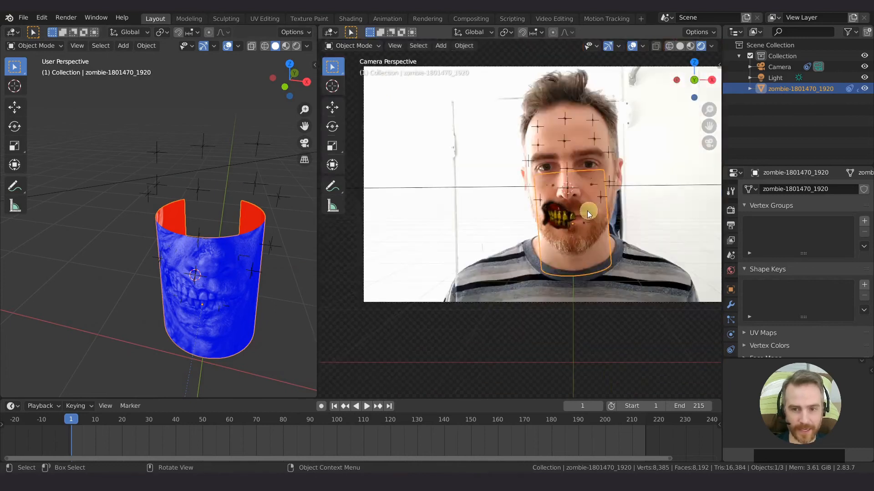
scroll(589, 211, up, 2)
scroll(204, 225, up, 1)
key(ctrl+s)
In top view, reposition the sun light to the side of the mesh and aim it sideways, slightly toward the back of the head.
key(KP_7)
scroll(203, 225, down, 4)
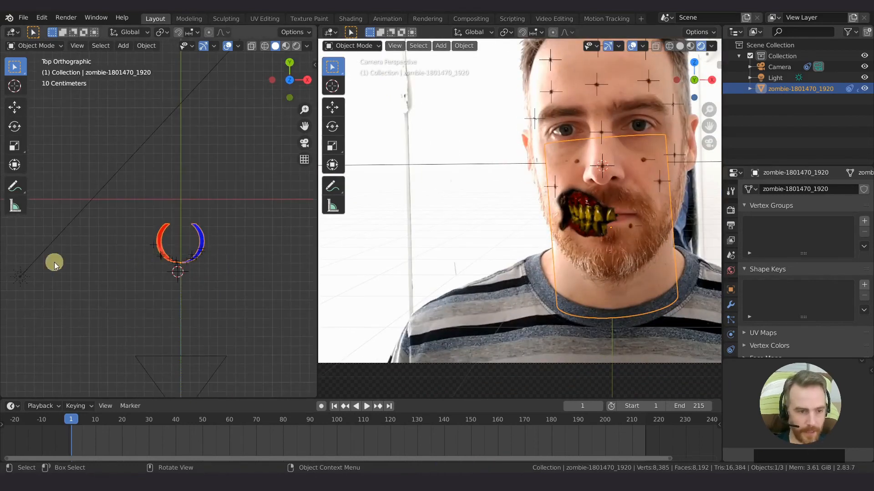
click(21, 279)
key(g)
click(31, 295)
drag(66, 253, 61, 207)
scroll(91, 275, down, 4)
scroll(119, 230, down, 2)
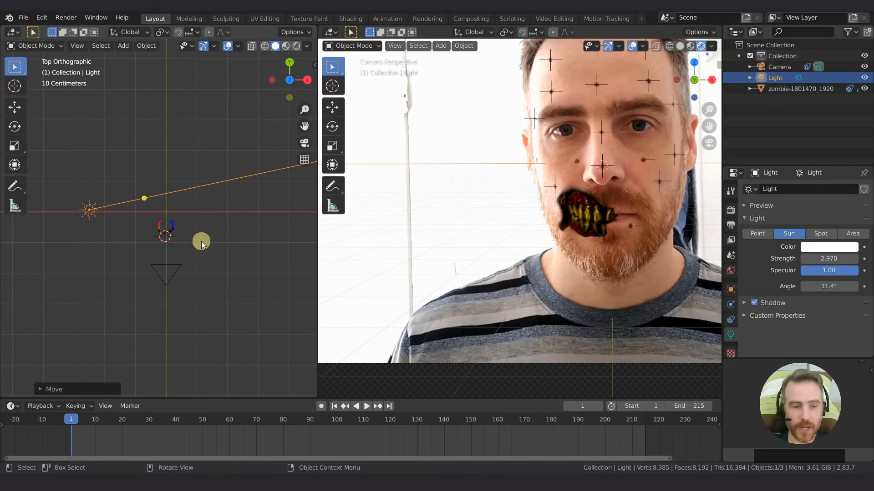
Move the sun light forward to the front side of the mesh and adjust its aim from an angled view.
scroll(151, 233, up, 3)
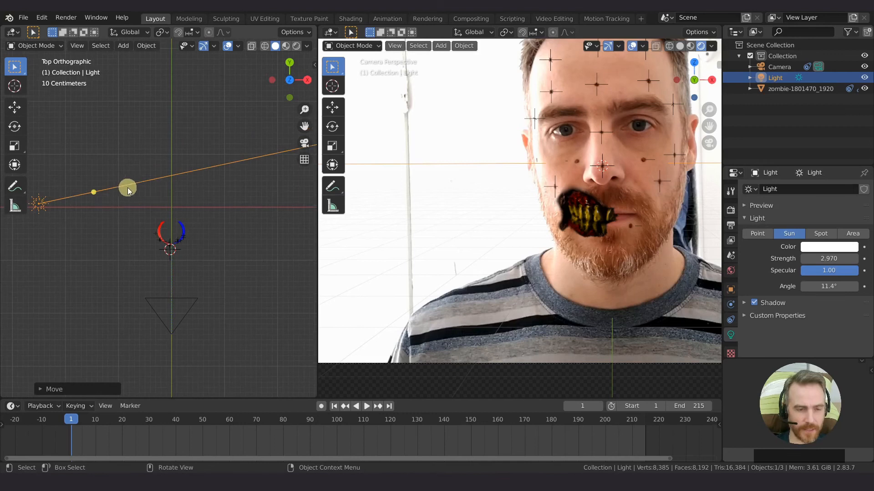
drag(38, 205, 114, 227)
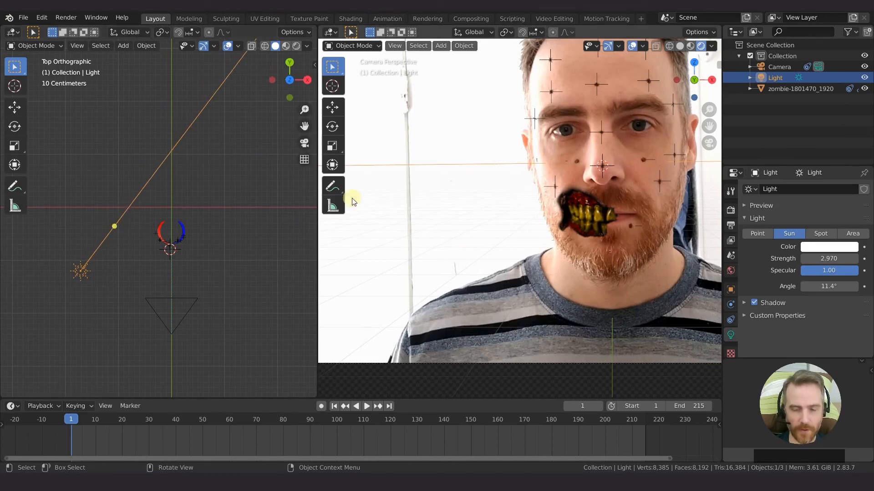
middle_drag(199, 245, 190, 146)
drag(123, 260, 117, 279)
mouse_move(117, 279)
middle_down()
mouse_move(114, 312)
mouse_move(88, 306)
mouse_move(127, 285)
middle_up()
click(118, 288)
mouse_move(118, 287)
mouse_down()
mouse_move(78, 313)
mouse_move(113, 298)
mouse_move(117, 277)
mouse_move(112, 286)
mouse_up()
middle_drag(112, 287, 144, 354)
In top view, aim the sun light diagonally toward the back of the head and check the teeth's shading at frame 176.
key(KP_7)
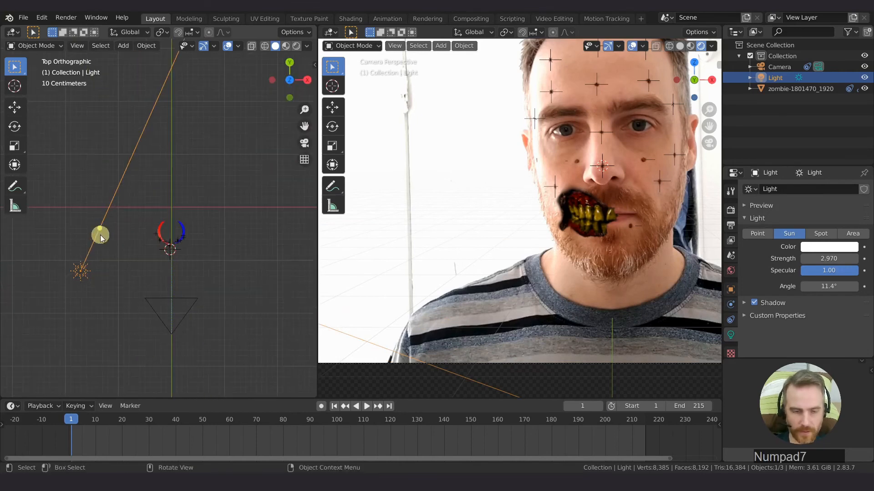
mouse_move(97, 230)
mouse_down()
mouse_move(86, 228)
mouse_move(111, 234)
mouse_up()
drag(181, 419, 540, 431)
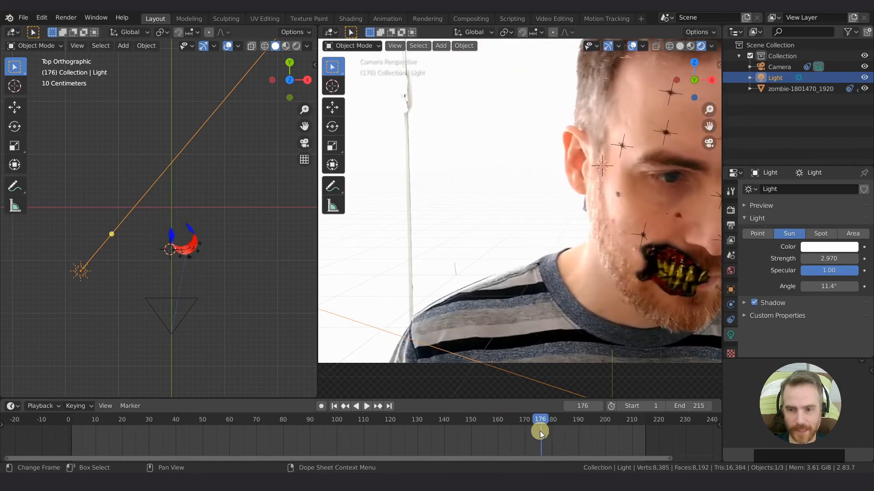
In the zombie mesh's material, try a Normal Map strength of 0.500, set it to 1.000, and check the teeth against the footage.
click(349, 20)
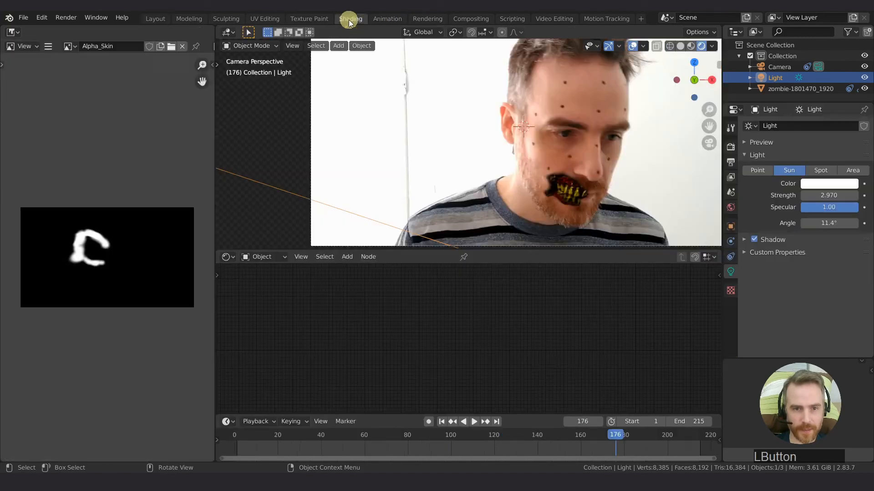
click(575, 191)
middle_drag(586, 364, 507, 336)
scroll(507, 336, up, 5)
drag(540, 376, 533, 374)
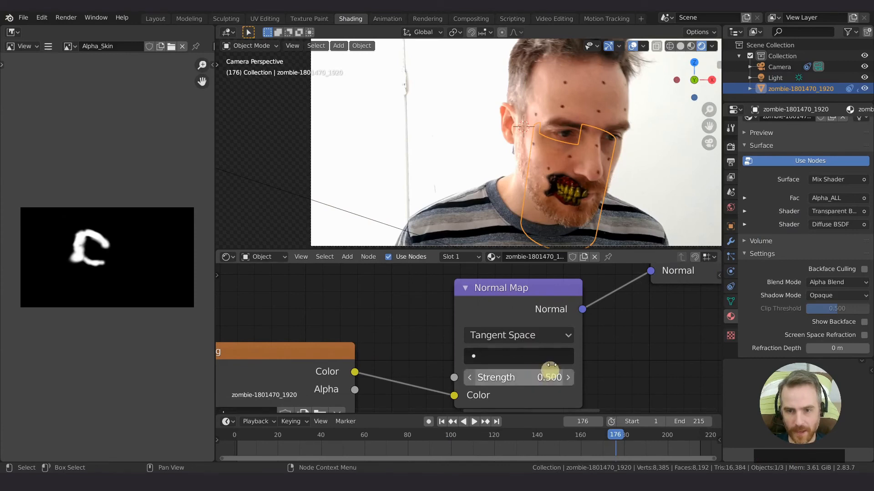
scroll(592, 171, up, 4)
shift+middle_drag(628, 169, 441, 126)
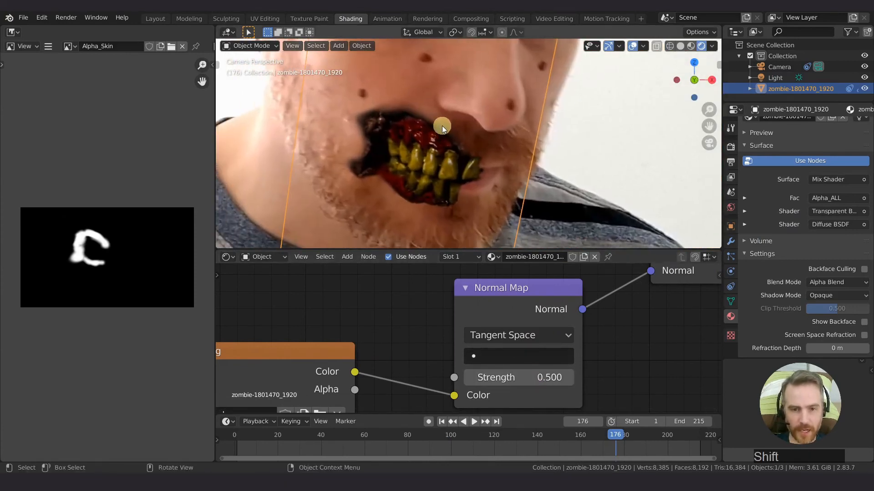
drag(540, 378, 529, 377)
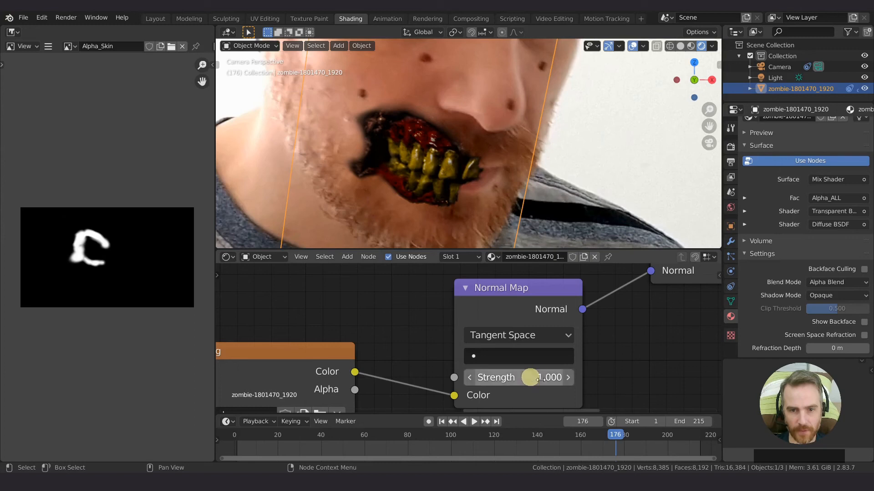
drag(618, 437, 629, 407)
scroll(498, 213, down, 4)
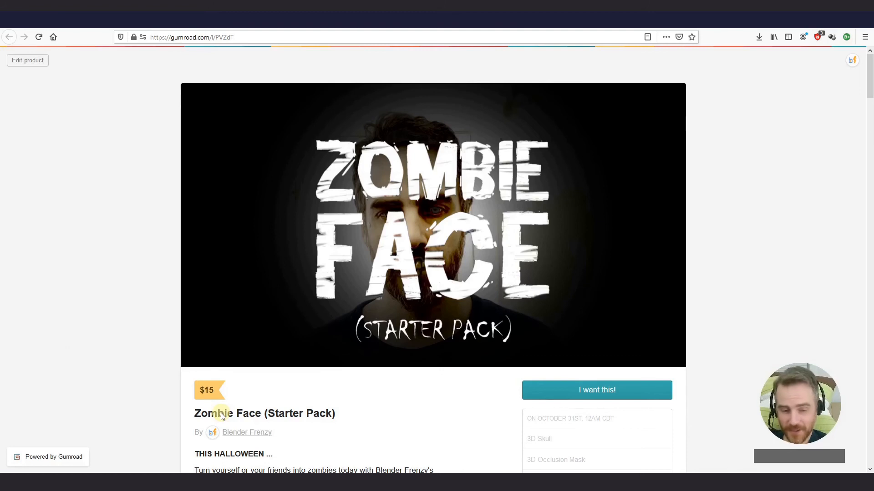
Switch to the browser and read the Zombie Face (Starter Pack) Gumroad page from the product overview through its VFX principles.
scroll(346, 386, down, 5)
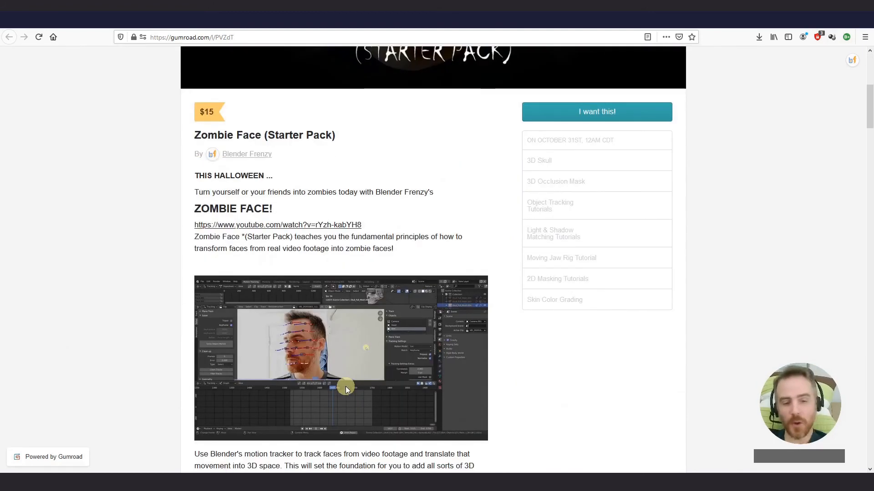
scroll(346, 389, down, 3)
scroll(346, 382, down, 5)
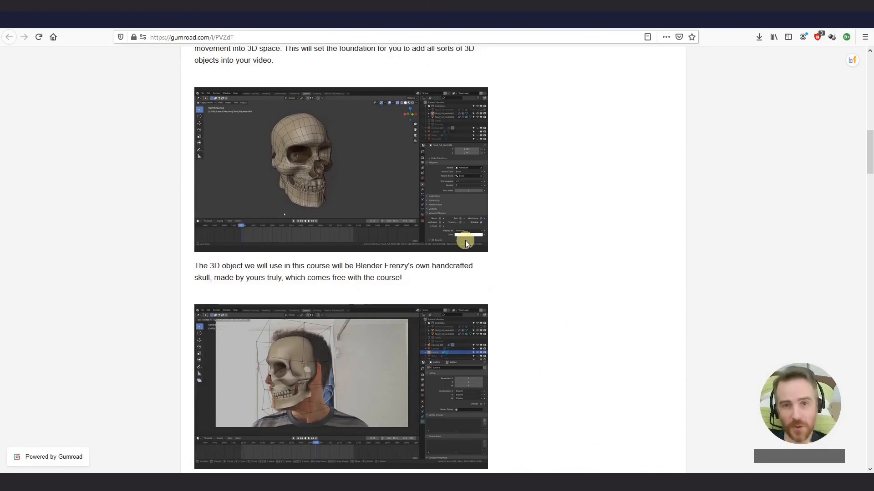
scroll(467, 238, down, 7)
scroll(232, 172, up, 3)
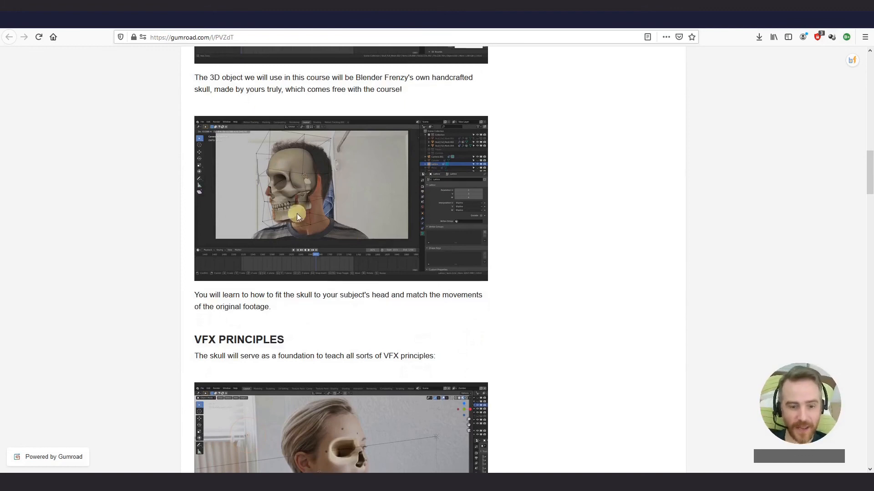
scroll(390, 279, down, 8)
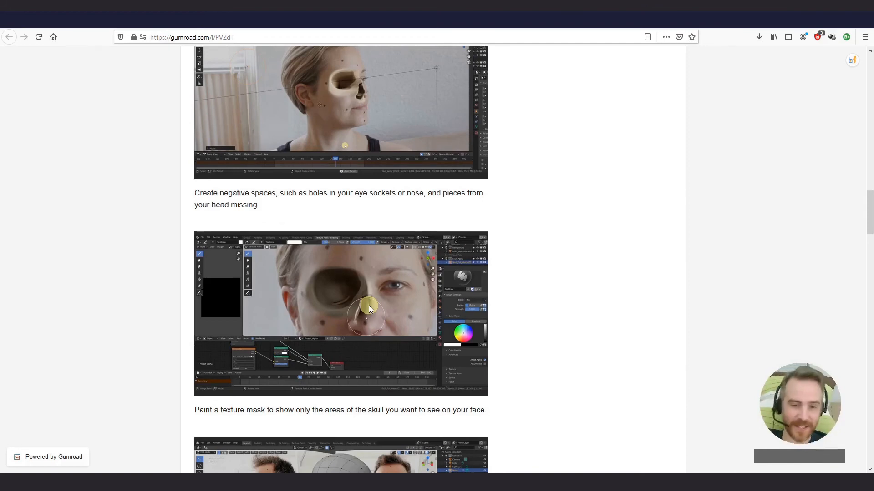
scroll(369, 308, down, 6)
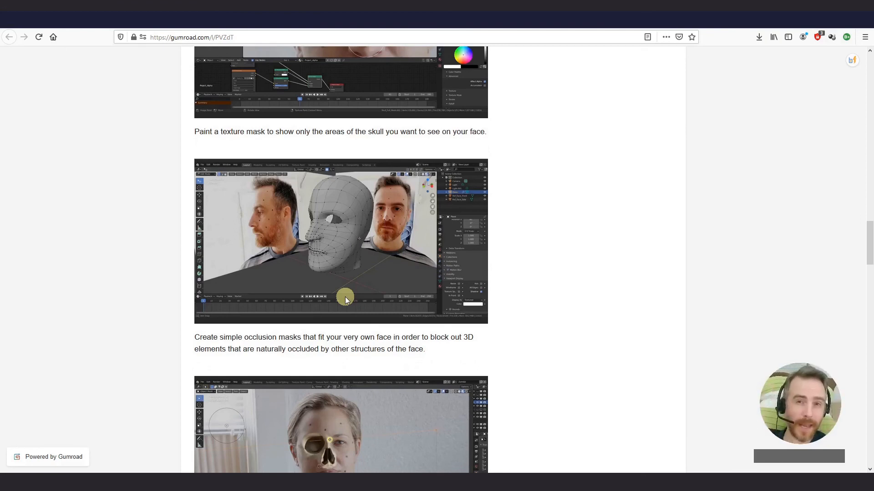
scroll(369, 297, down, 5)
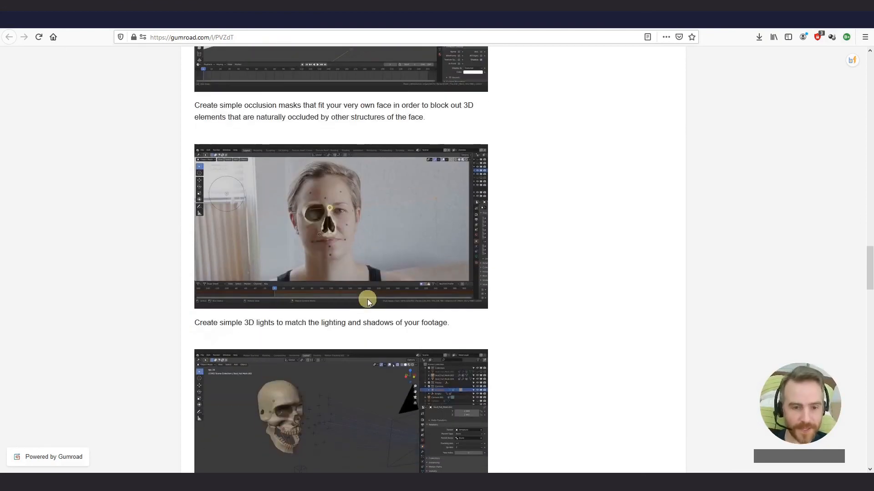
scroll(408, 264, down, 4)
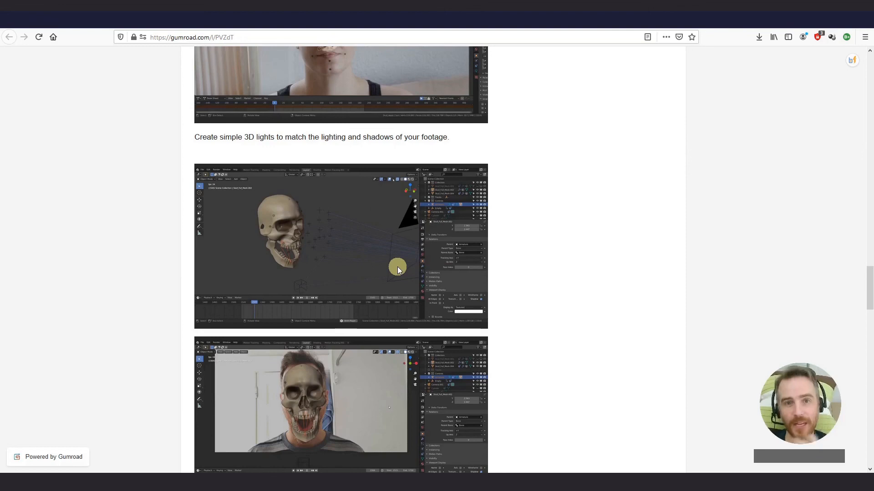
Read the product page's moving jaw and Zombifying Extras sections on 2D masking, color grading and shadow matching, down to the pre-order banner.
scroll(396, 269, down, 7)
scroll(334, 265, down, 3)
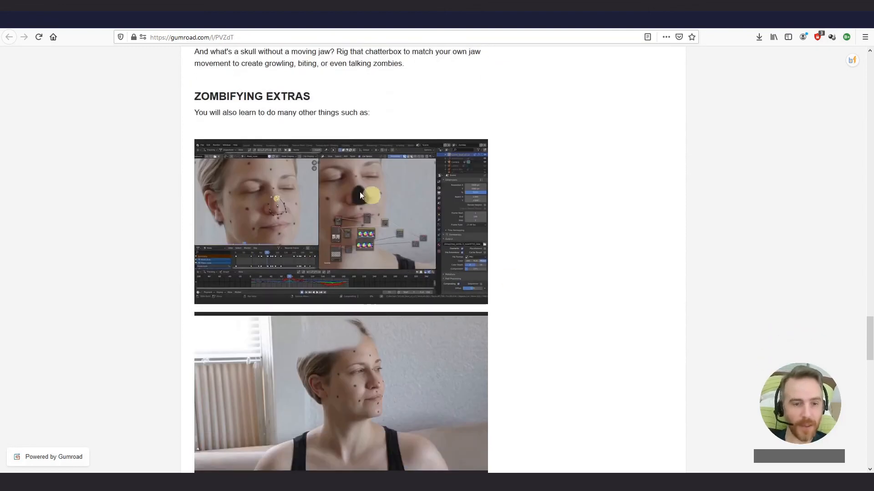
scroll(439, 246, down, 4)
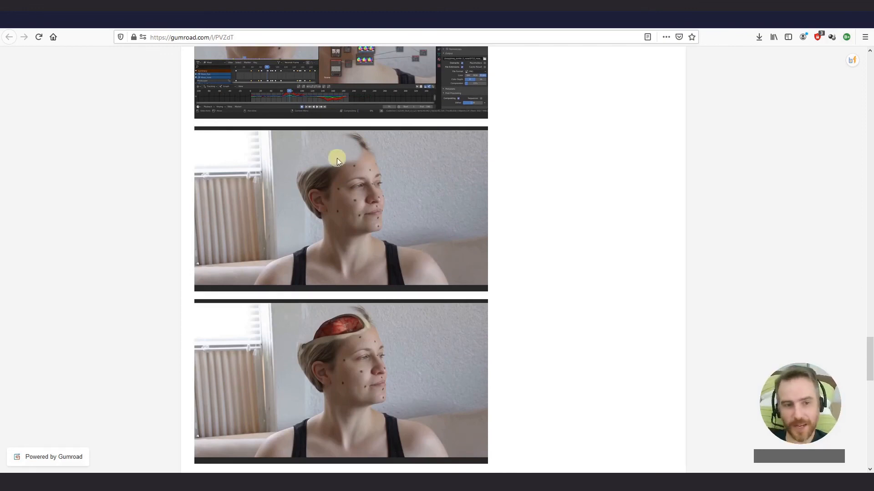
scroll(381, 216, down, 4)
scroll(347, 88, up, 1)
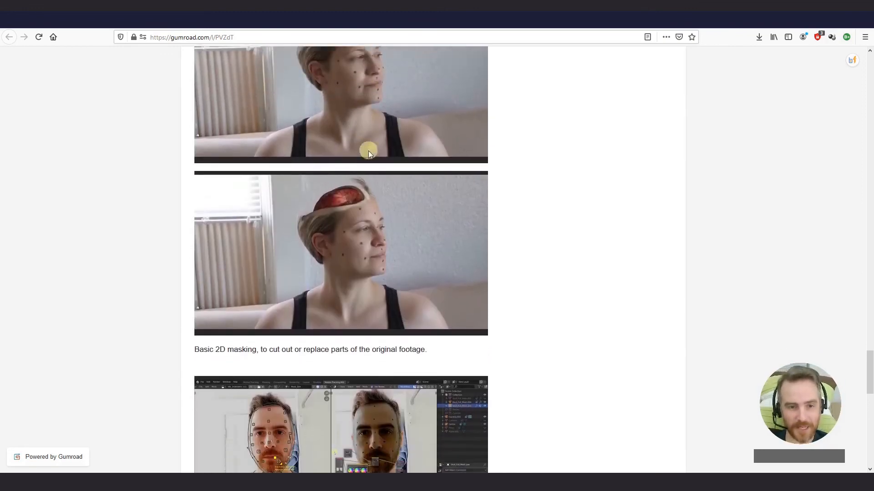
scroll(366, 148, down, 1)
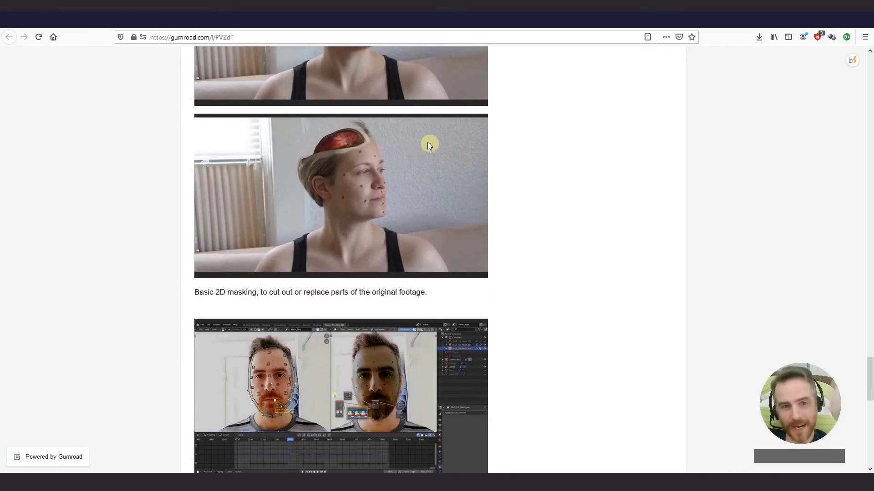
scroll(369, 225, down, 4)
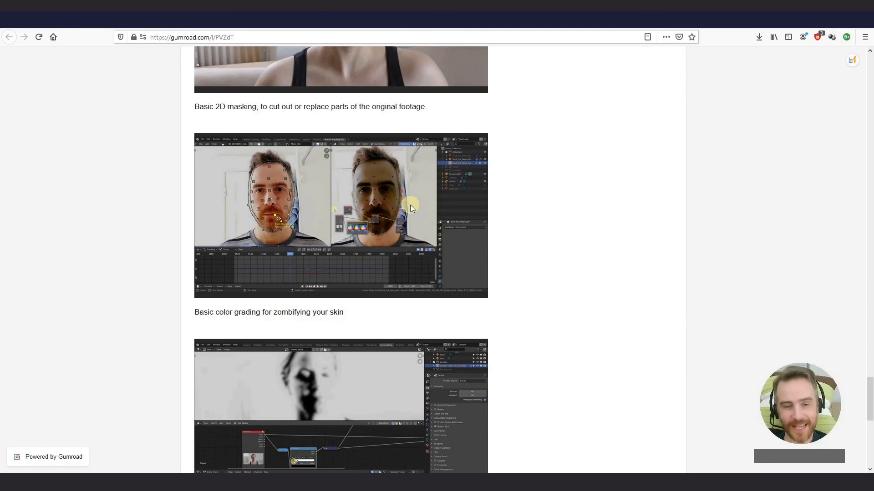
scroll(406, 201, down, 3)
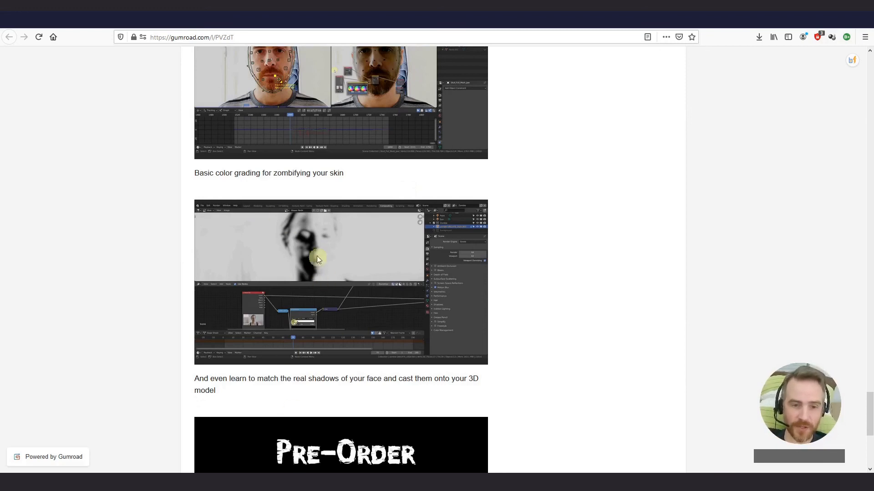
scroll(349, 269, down, 6)
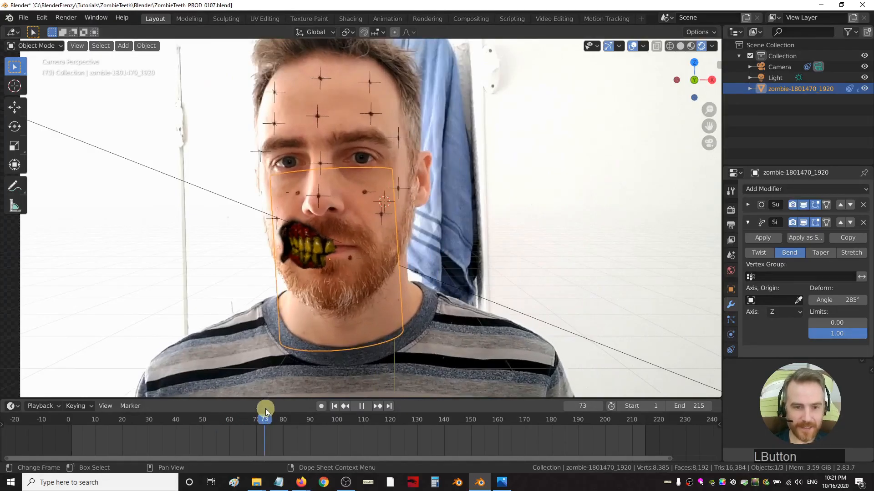
Switch back to Blender, scrub through the footage to check the tracked teeth, and return to frame 1.
drag(390, 422, 565, 405)
drag(554, 393, 479, 444)
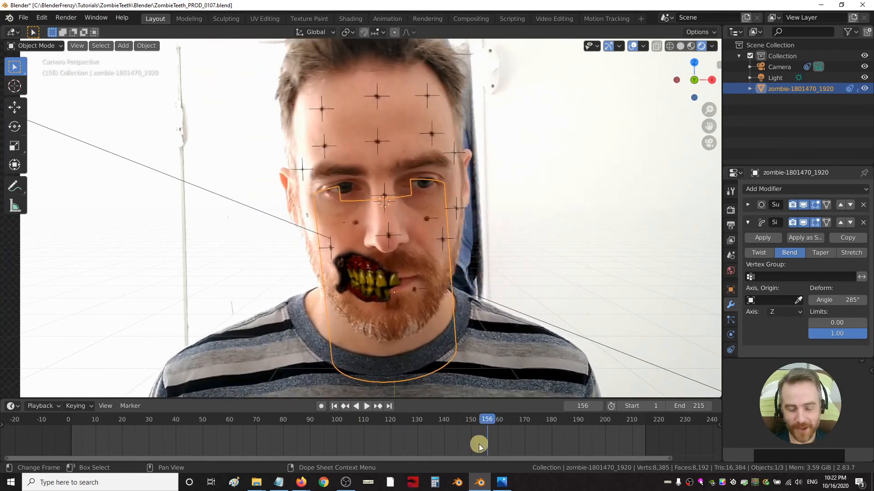
key(shift+Left)
key(Left)
click(463, 251)
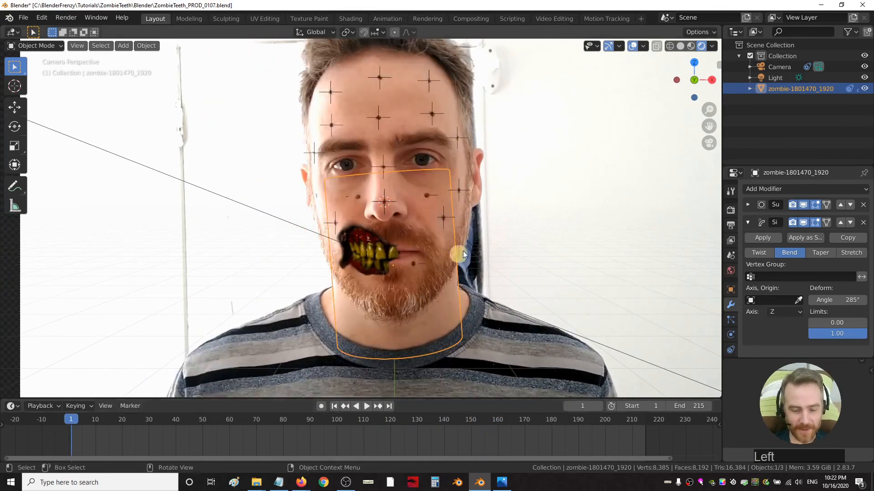